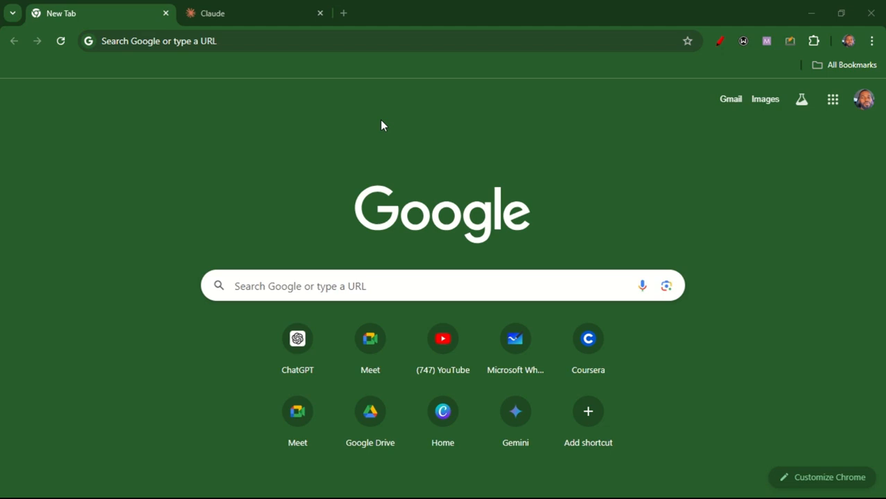
Search Google for infinity free
left_click(300, 40)
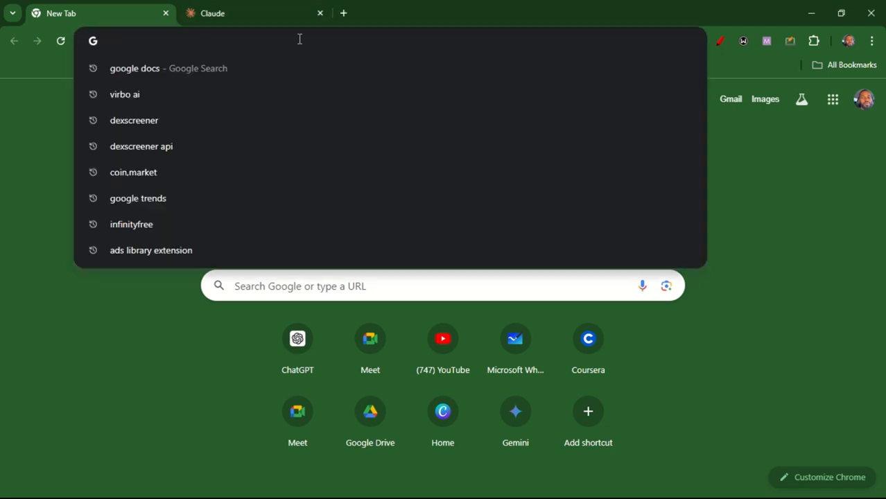
left_click(133, 340)
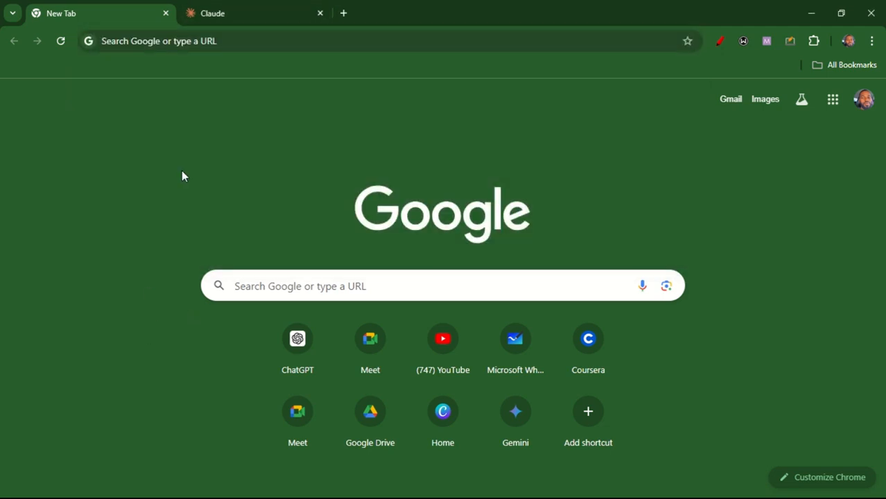
left_click(190, 41)
type("in")
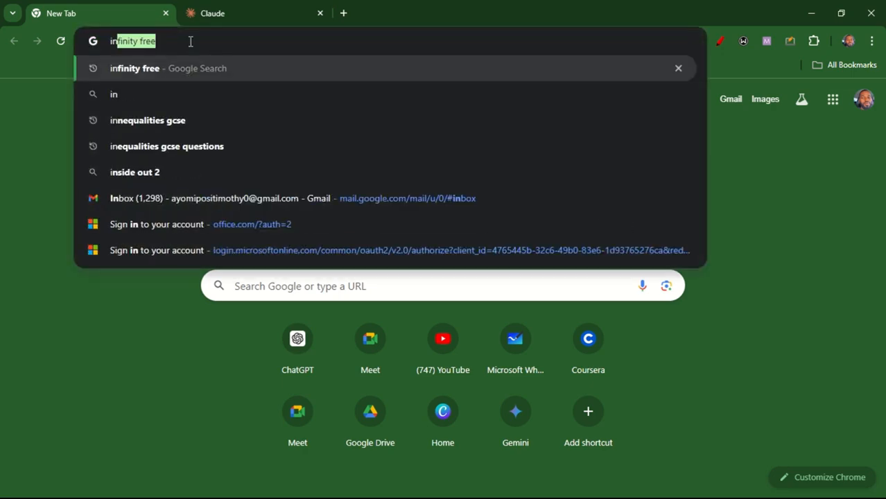
type("f")
left_click(202, 68)
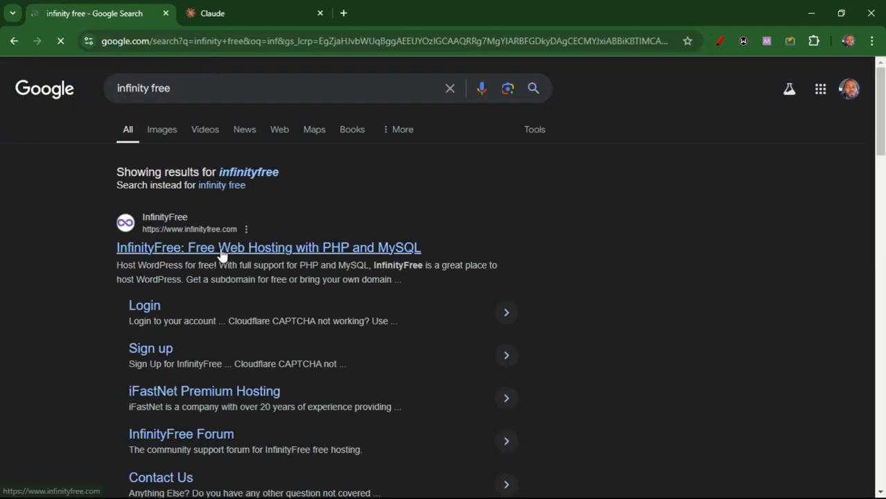
Open the InfinityFree website from the results and go to its registration page
left_click(221, 250)
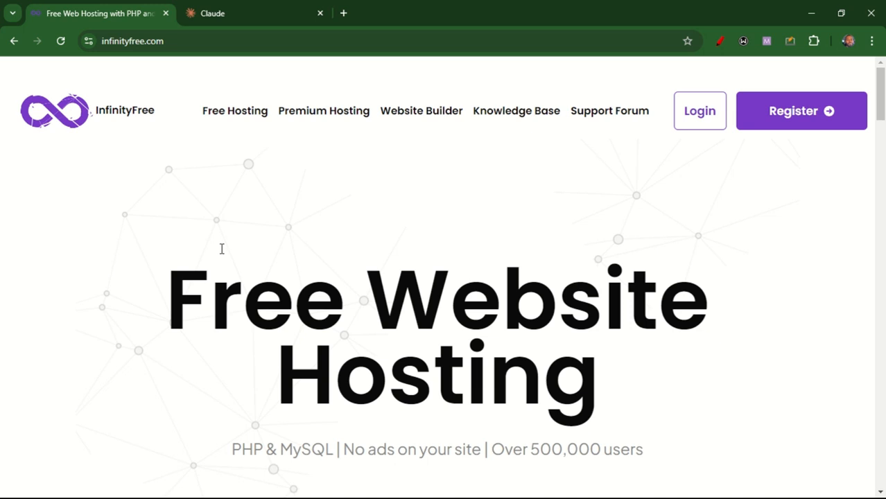
left_click(790, 117)
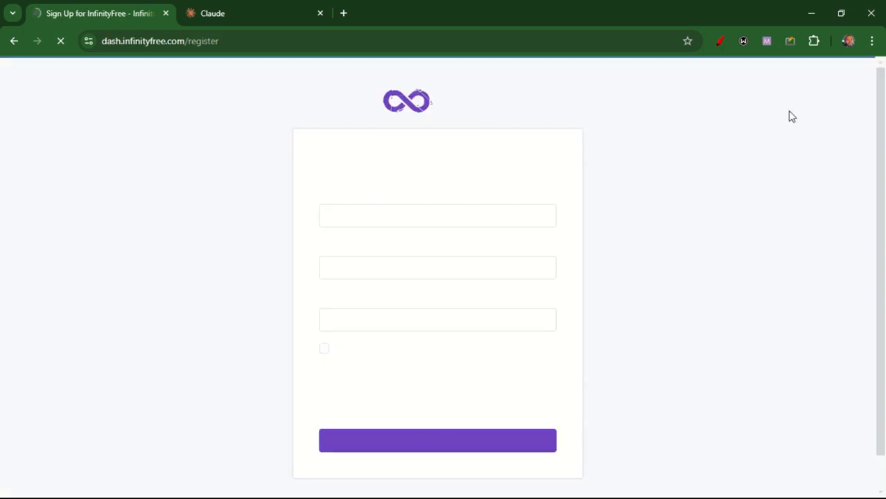
Enter the account e-mail address and use the browser's suggested strong password for the new account
left_click(427, 213)
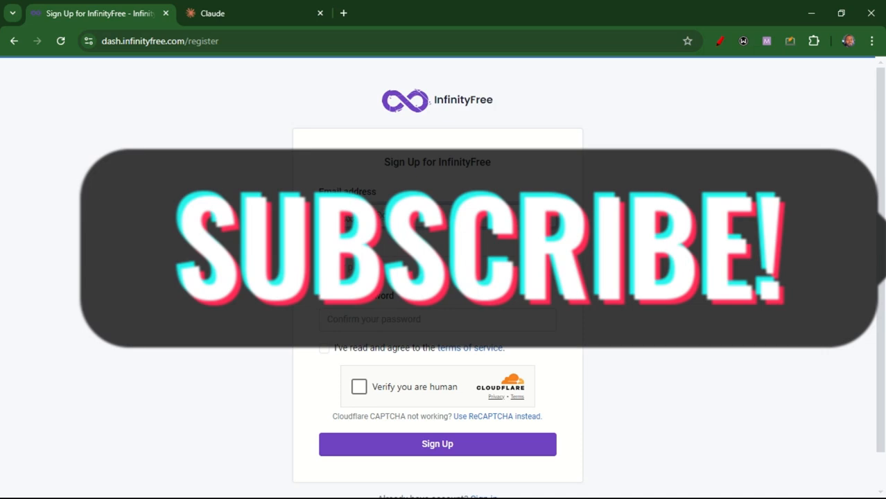
left_click(430, 267)
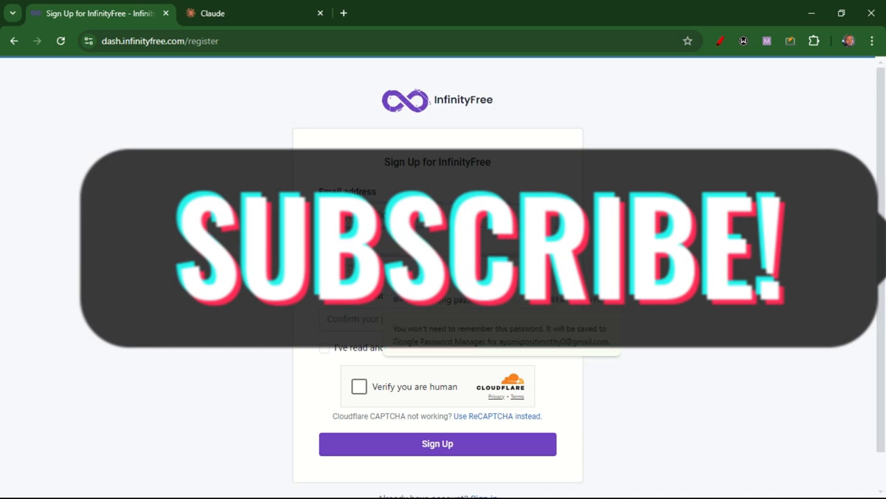
left_click(478, 307)
Agree to the terms of service, complete the human verification and submit the sign-up form
left_click(324, 349)
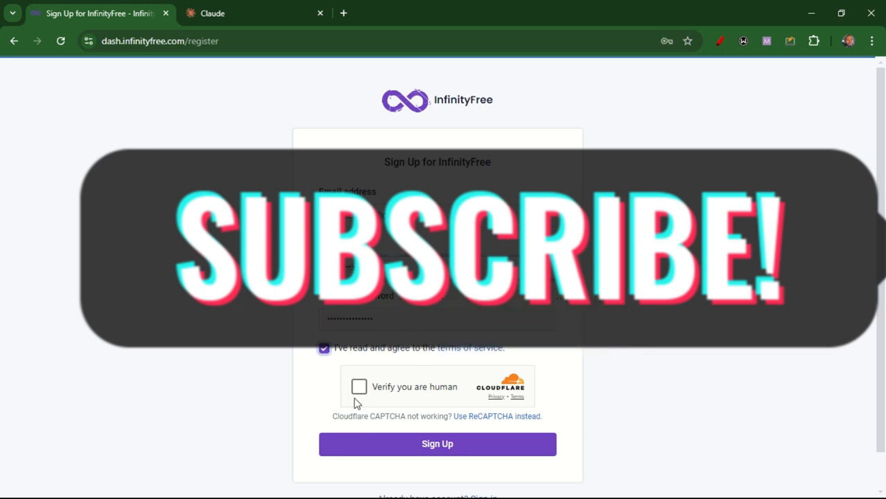
left_click(358, 387)
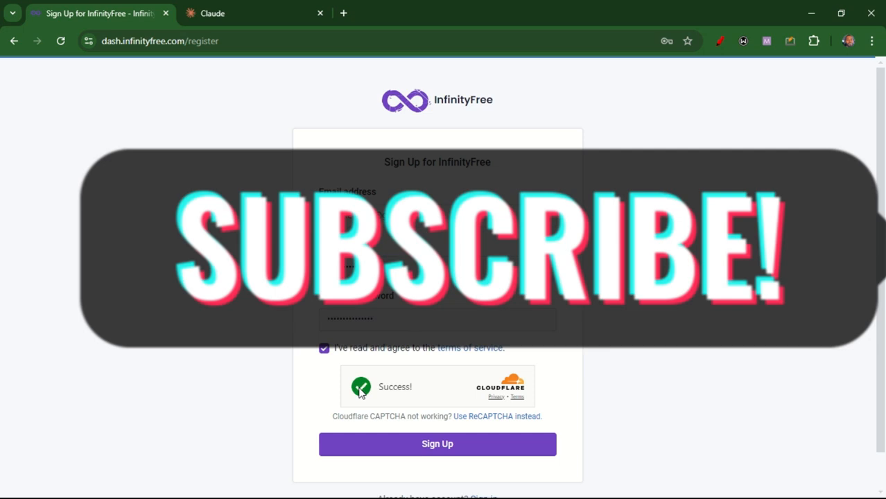
left_click(436, 452)
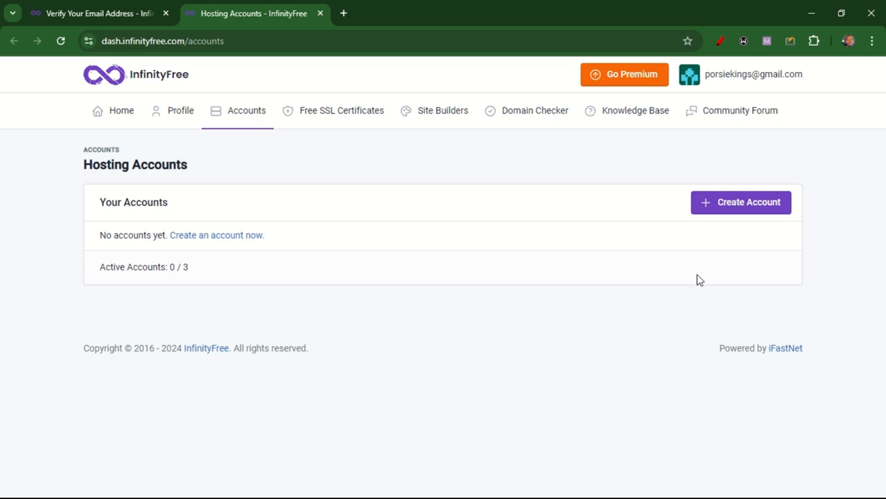
Start creating a new hosting account and choose the free InfinityFree $0 plan
left_click(726, 215)
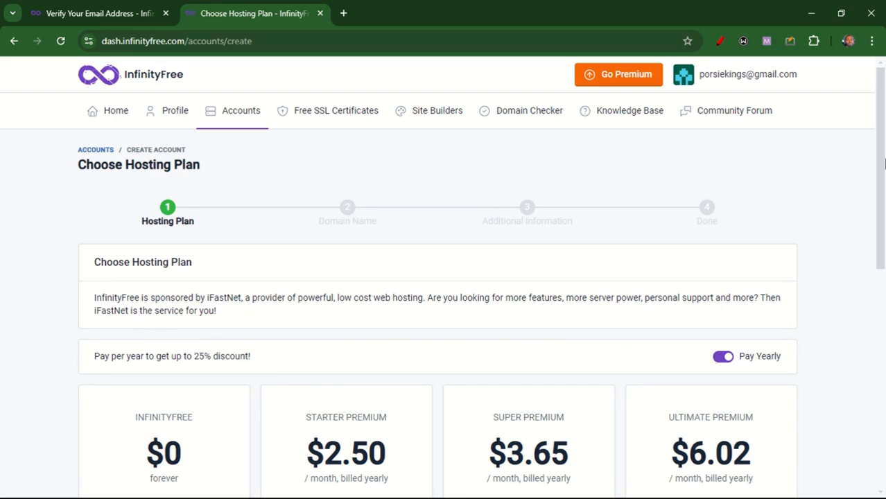
left_click_drag(884, 162, 885, 271)
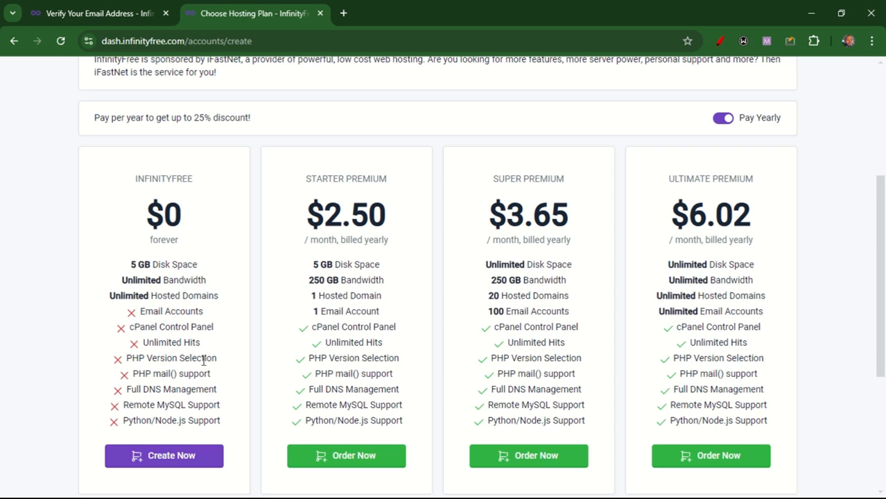
left_click(166, 460)
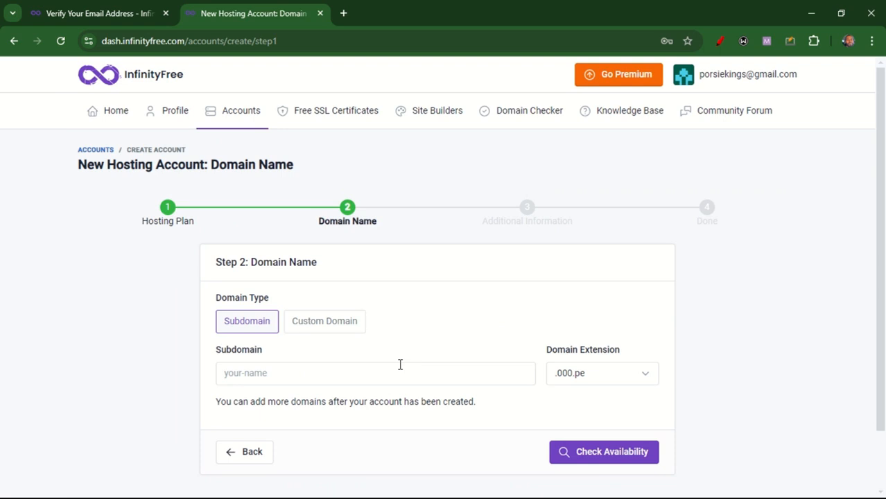
Enter porsiecode as the subdomain with the .000.pe extension and check its availability
left_click(370, 371)
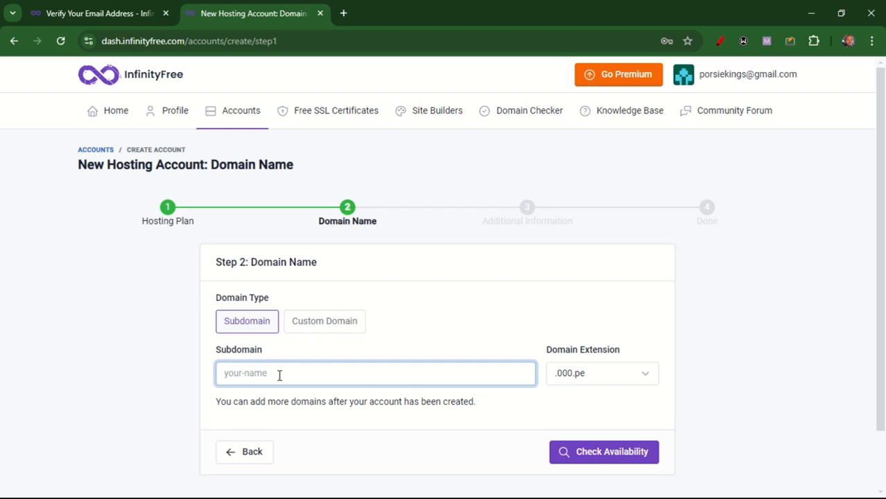
type("pora")
key("BackSpace")
type("siecode")
left_click(607, 453)
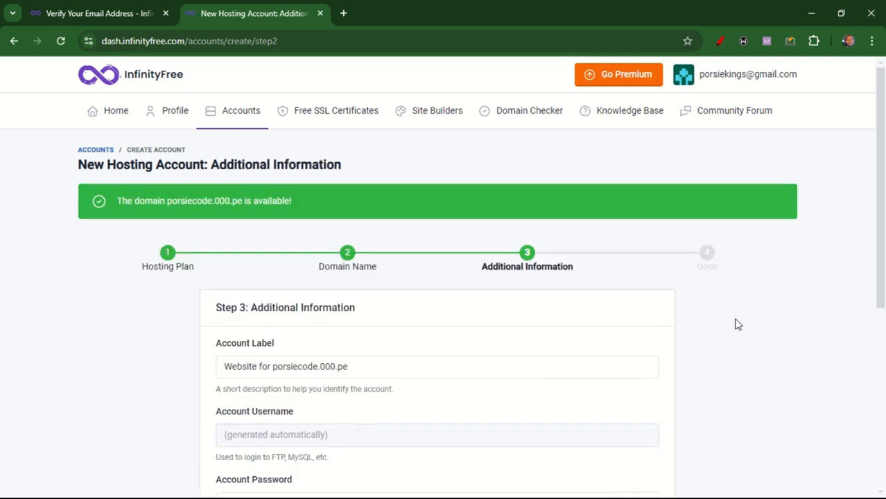
Return to the domain name step, switch the extension to .rf.gd and check availability again
scroll(883, 225, "down", 1)
scroll(883, 225, "down", 2)
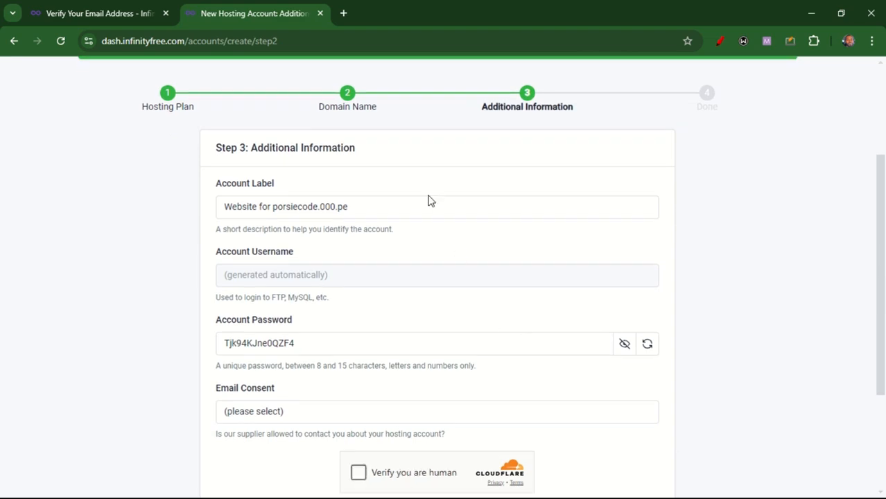
scroll(883, 246, "up", 2)
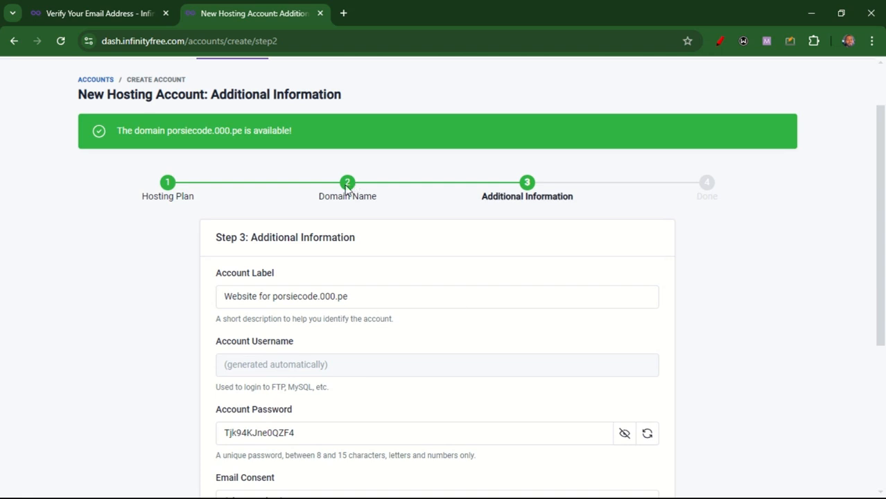
left_click(15, 44)
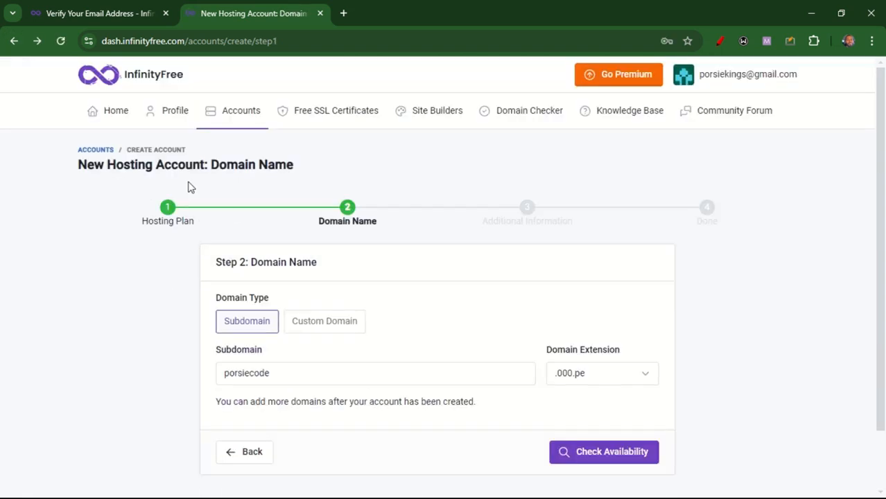
left_click(623, 382)
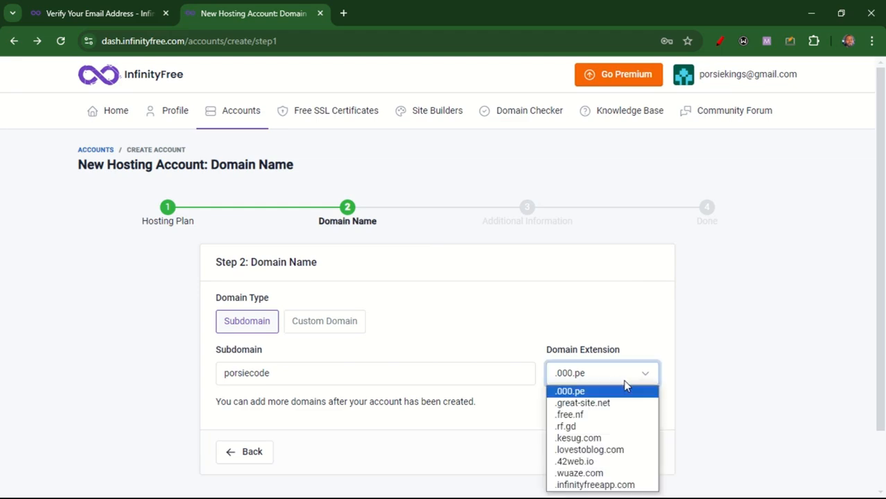
left_click(591, 427)
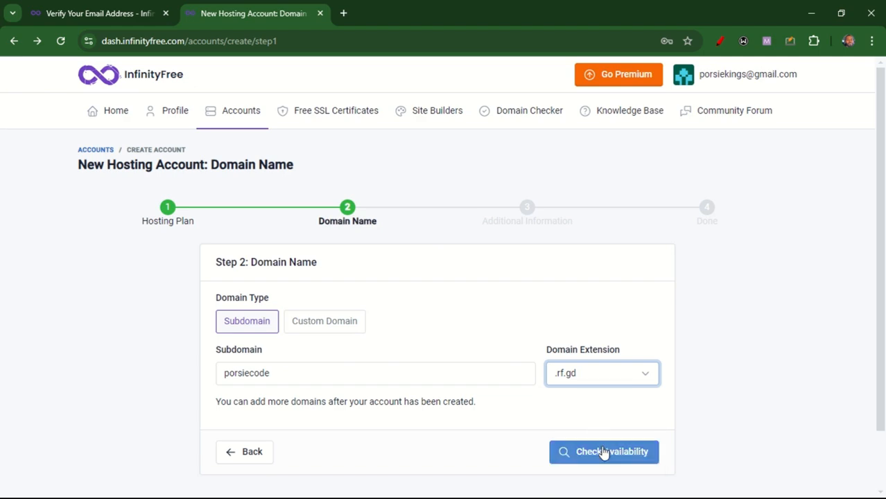
left_click(605, 452)
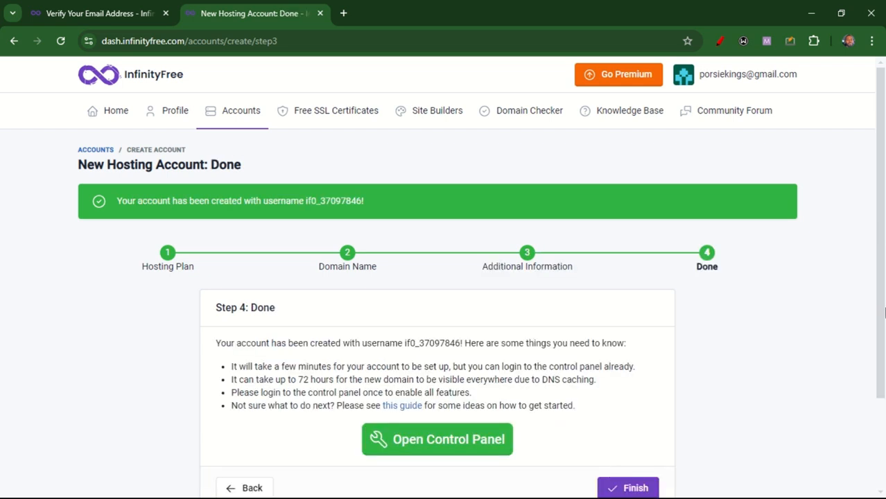
Open the control panel in a new tab and finish the account creation wizard
scroll(884, 314, "down", 1)
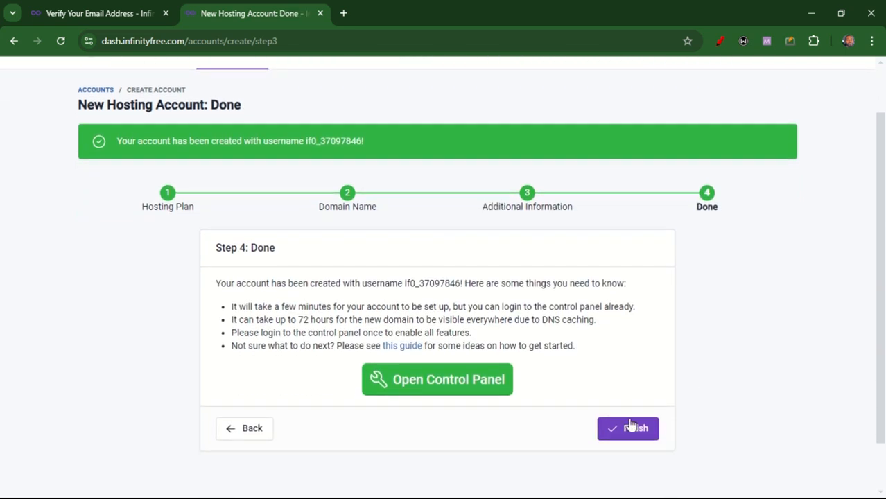
middle_click(433, 384)
left_click(631, 436)
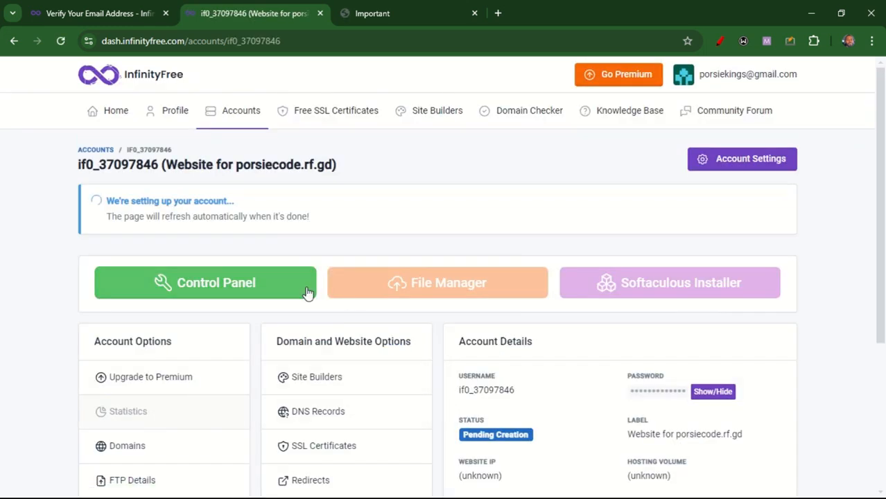
Open the account's control panel and approve the email notification permission
left_click(236, 284)
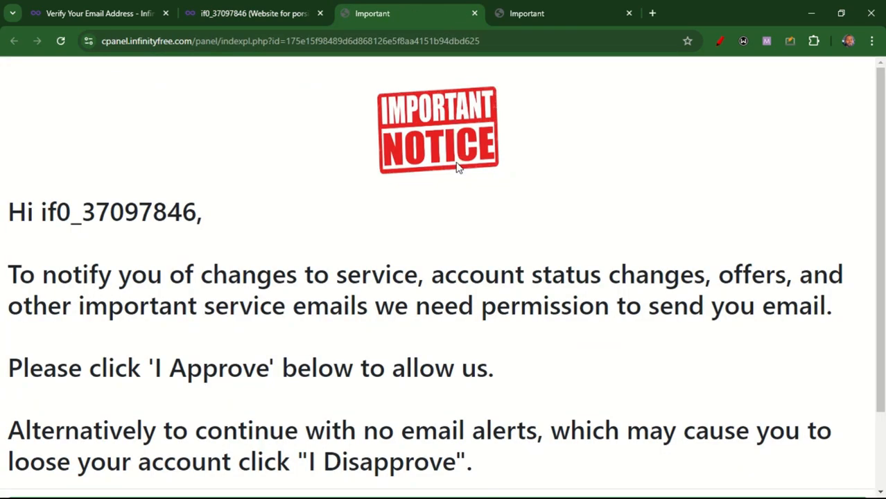
left_click_drag(884, 180, 884, 257)
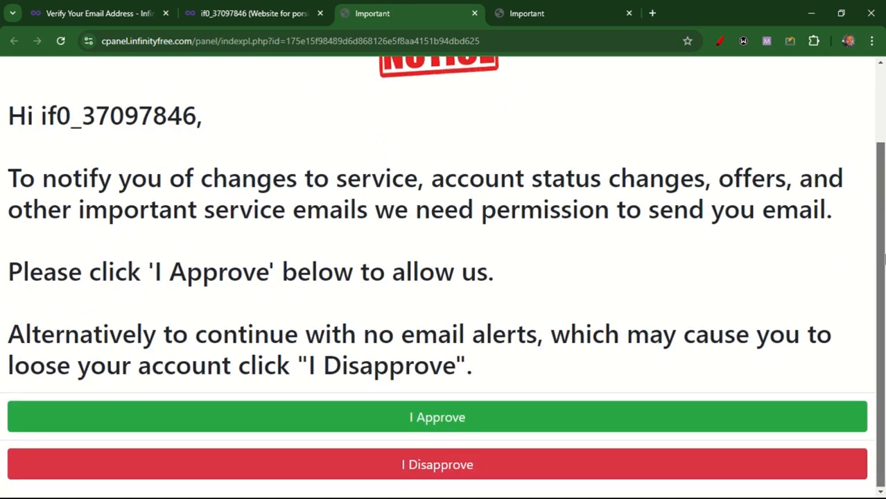
left_click(413, 424)
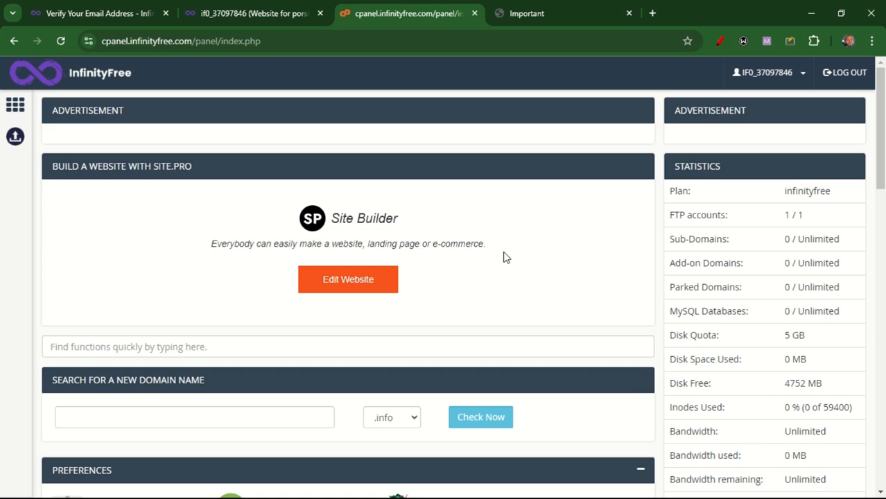
Open the Softaculous Apps Installer from the control panel's Software section
scroll(876, 178, "down", 3)
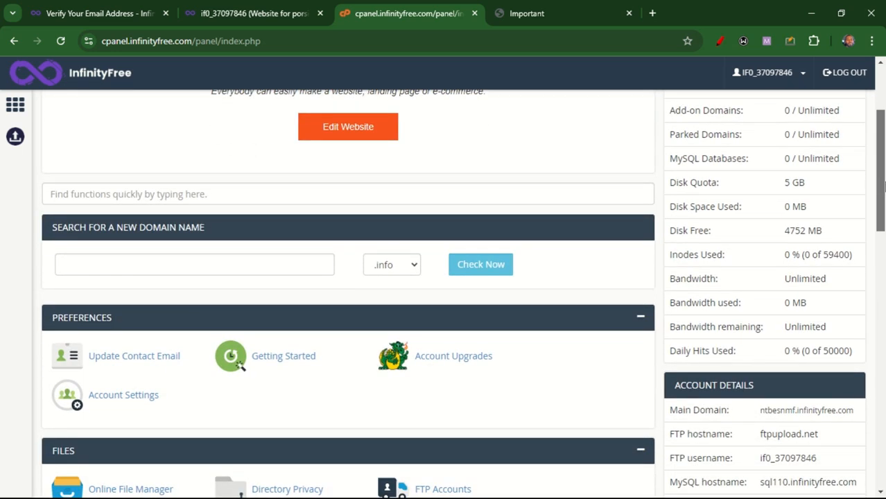
left_click_drag(884, 184, 883, 259)
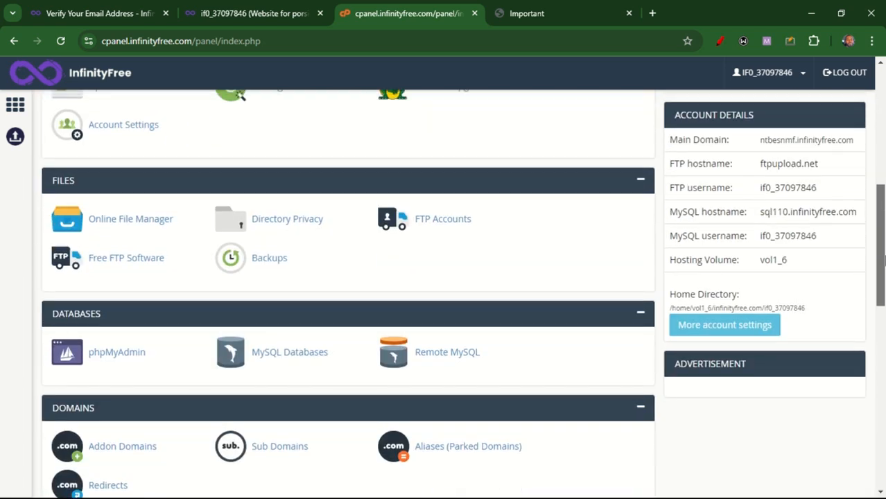
scroll(884, 194, "up", 1)
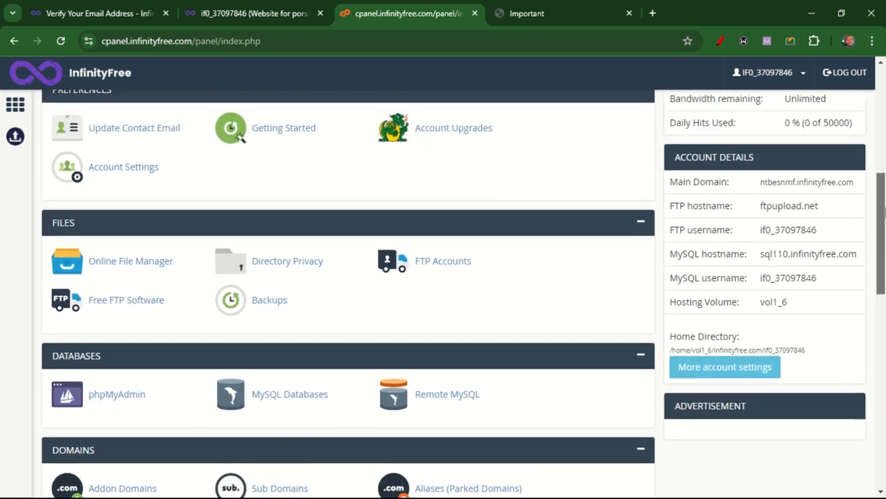
left_click_drag(884, 194, 884, 365)
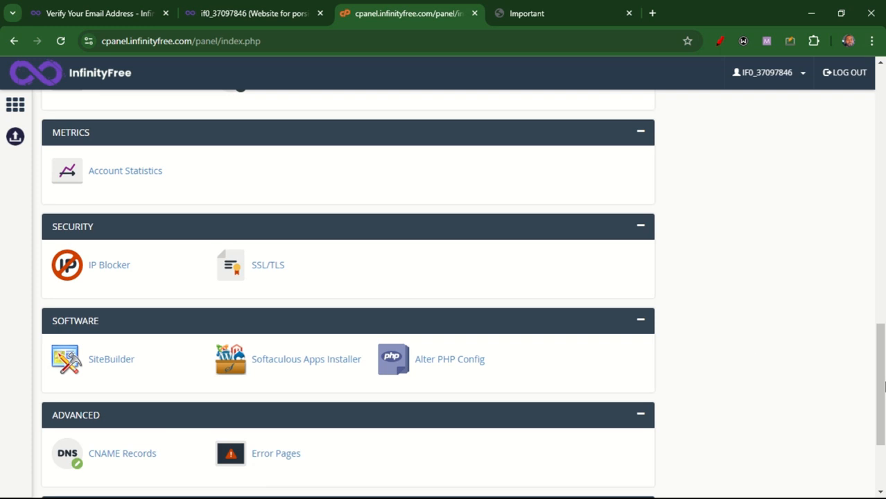
left_click(286, 365)
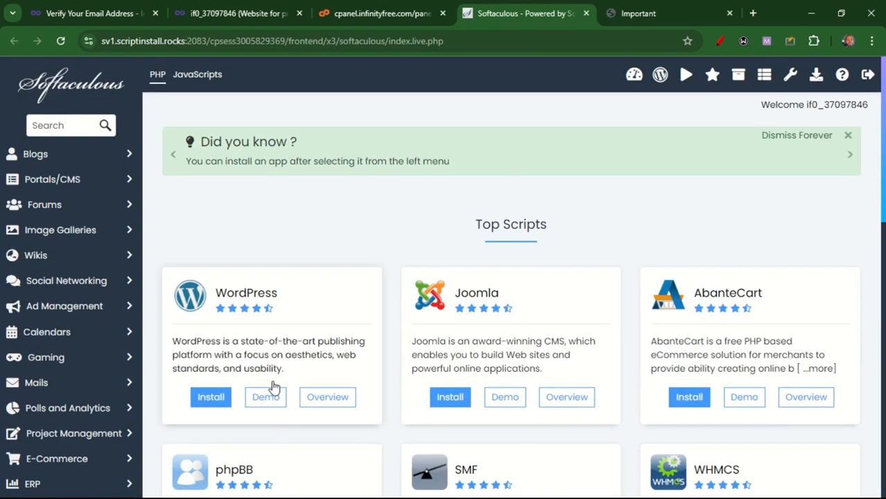
Open the WordPress installer in Softaculous and review its software setup form
left_click(212, 396)
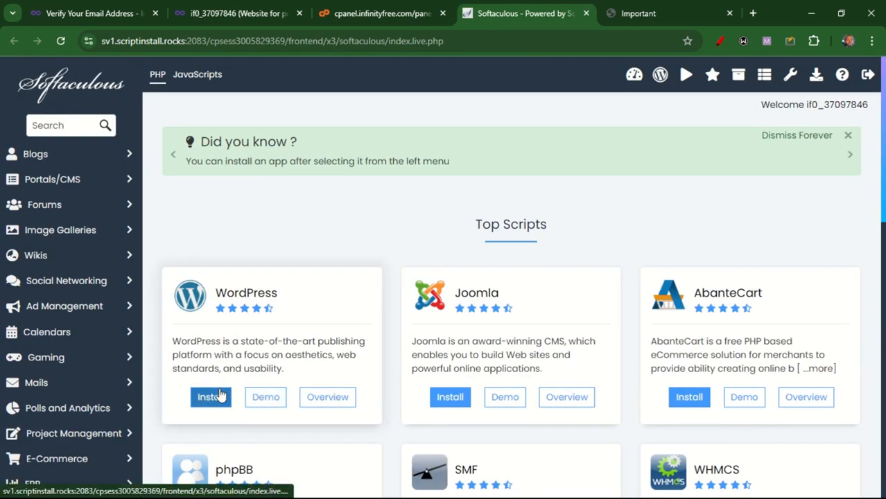
left_click(207, 395)
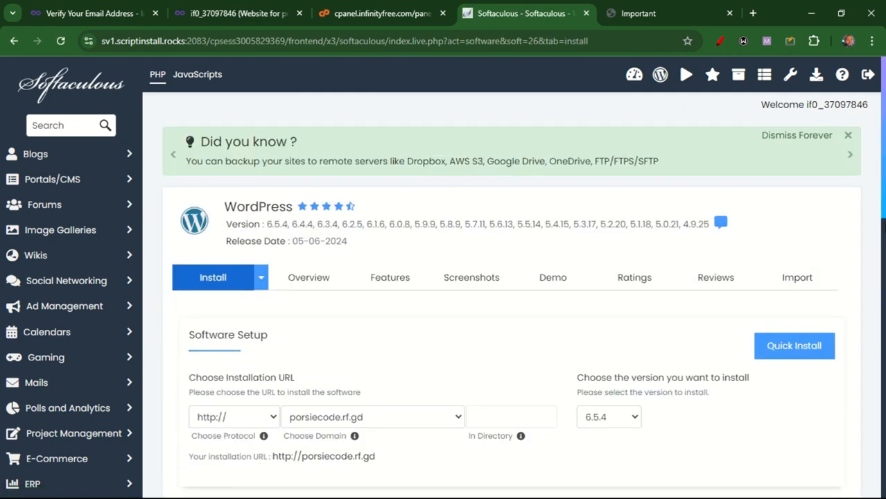
left_click_drag(884, 182, 883, 254)
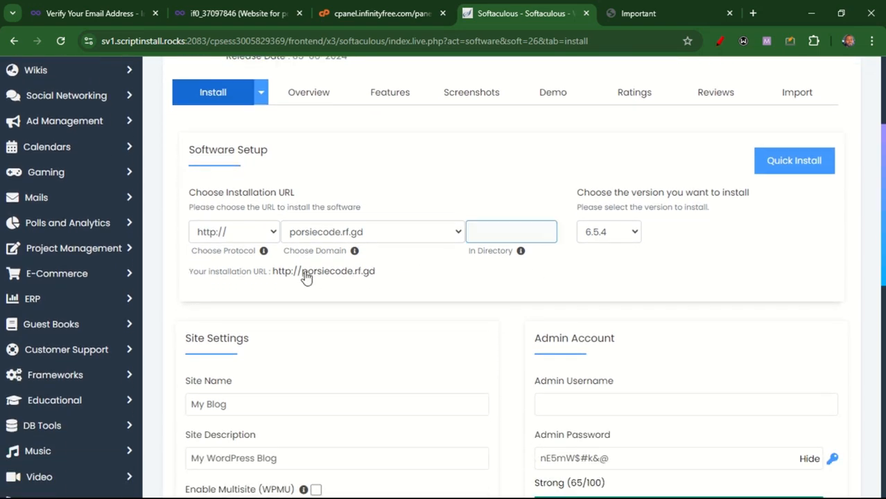
Set the site name to Finance Mastery
scroll(642, 313, "down", 2)
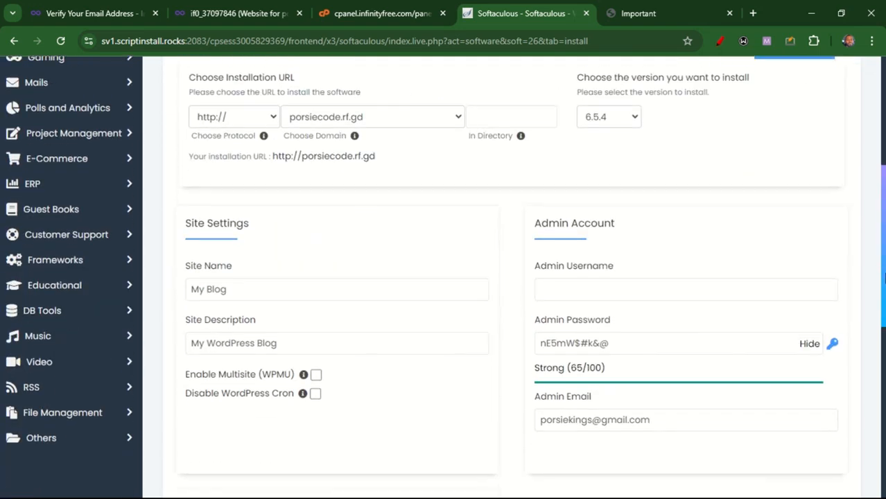
left_click(239, 283)
left_click_drag(239, 283, 192, 284)
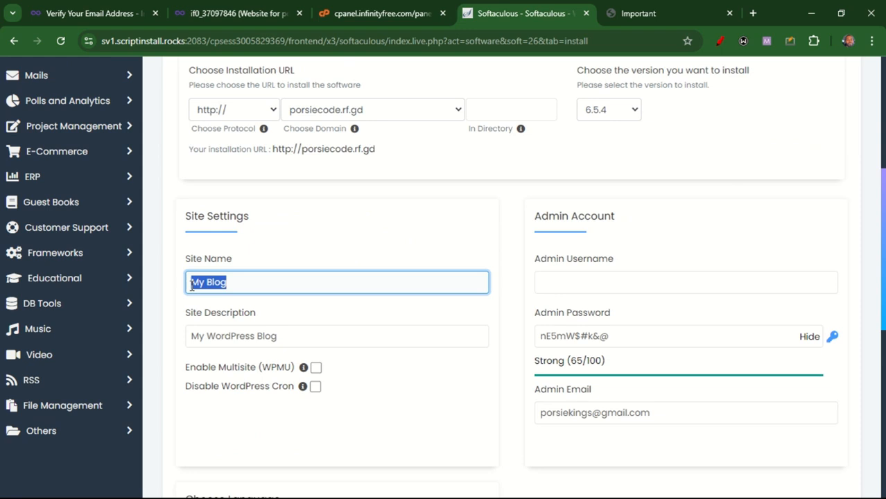
type("A")
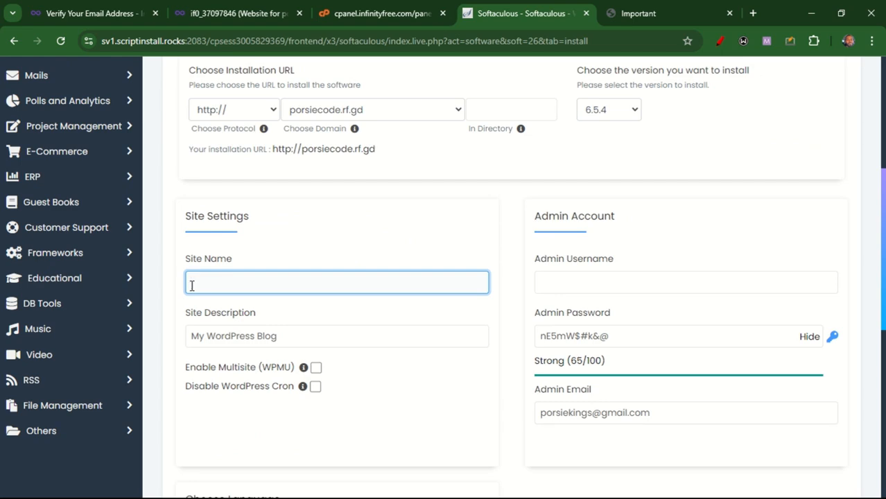
type("Por")
key("BackSpace")
type("Amste")
key("BackSpace")
key("BackSpace")
key("BackSpace")
key("BackSpace")
key("BackSpace")
type("Finasnce Mastery")
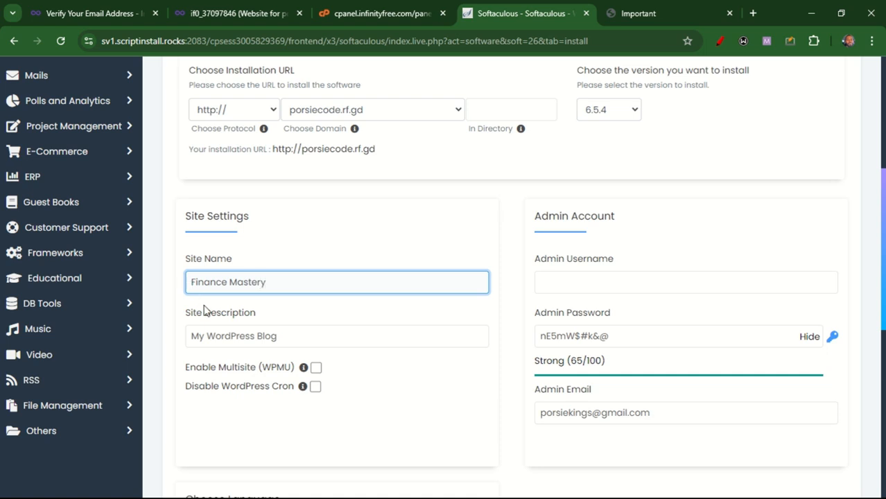
Set the site description to Learn How To Multiply and Reinvent Money
left_click_drag(293, 338, 155, 347)
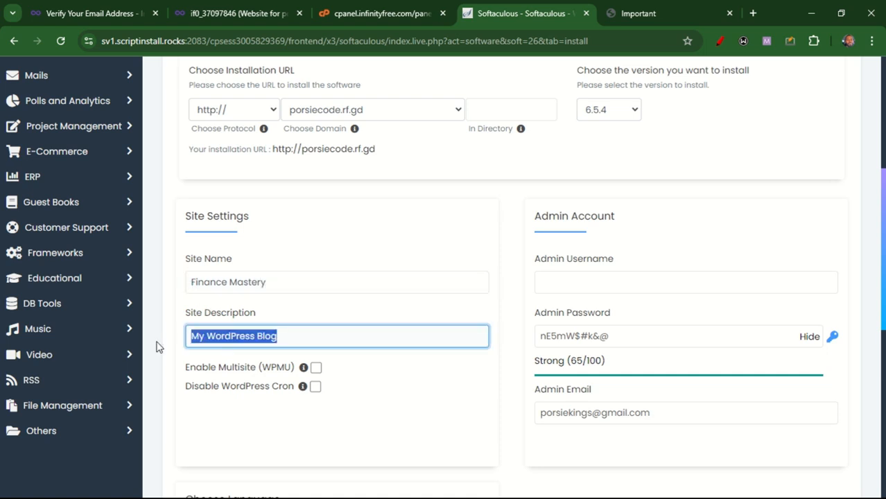
type("Lear")
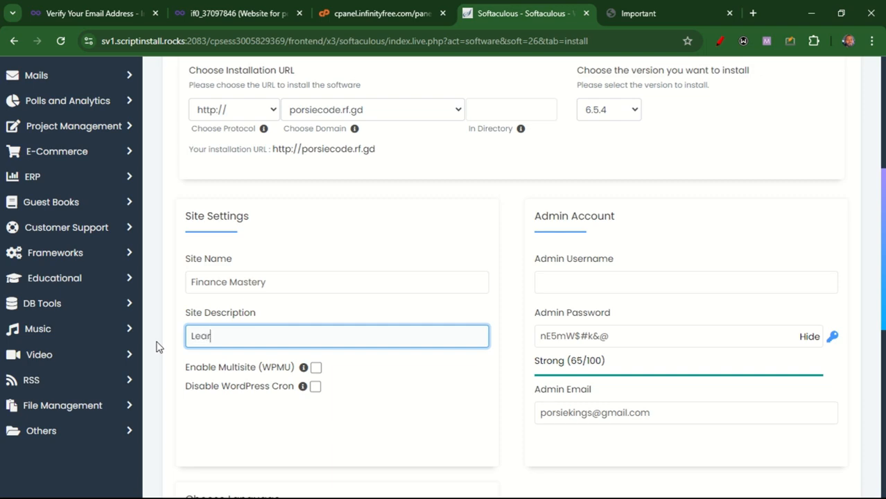
type("n How To Multiply ")
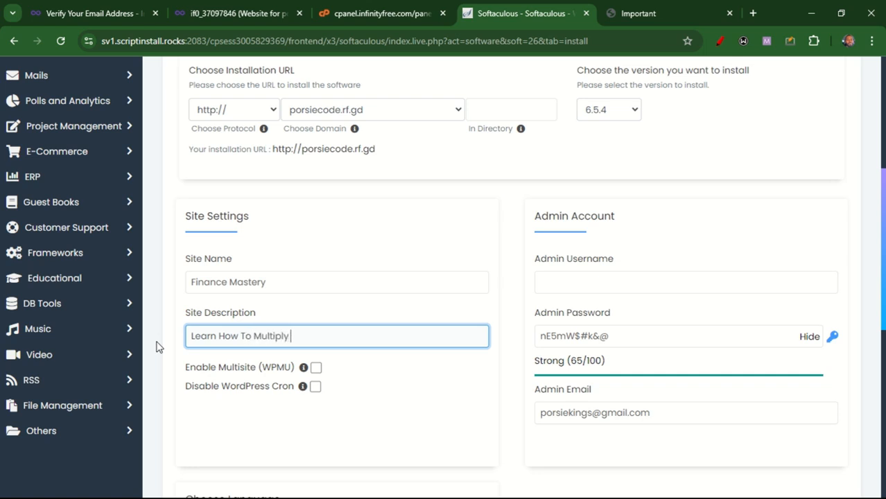
type("and Reinvent M Money")
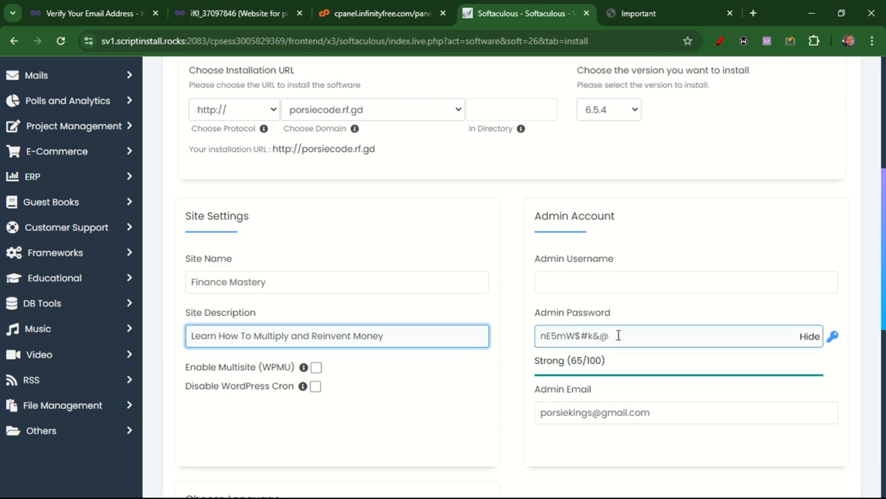
Replace the generated admin password with your own password
left_click_drag(612, 337, 537, 342)
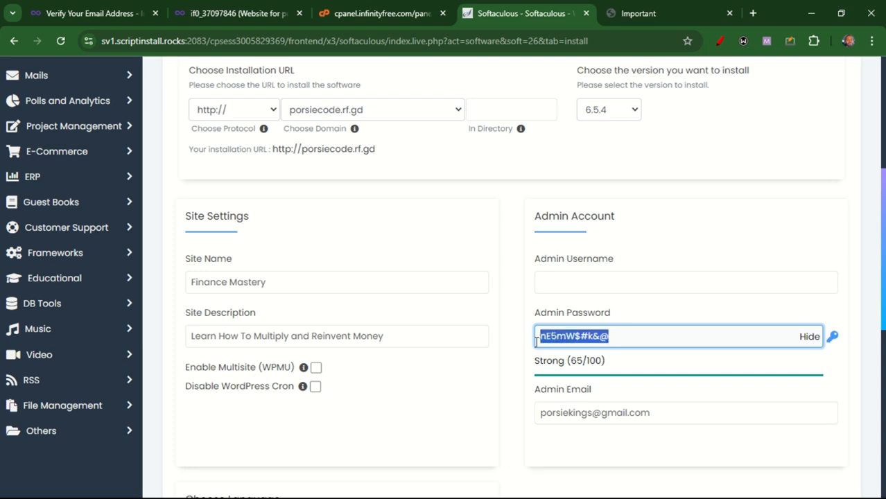
left_click(555, 285)
left_click(809, 337)
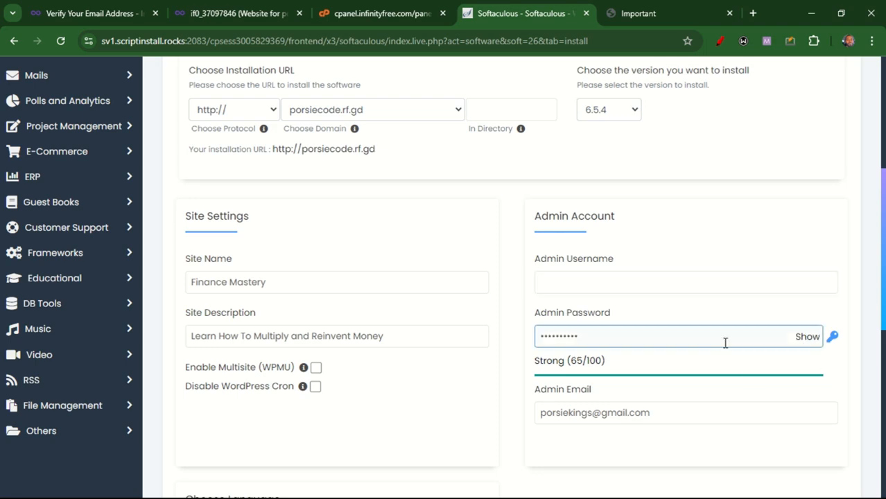
left_click_drag(598, 336, 530, 345)
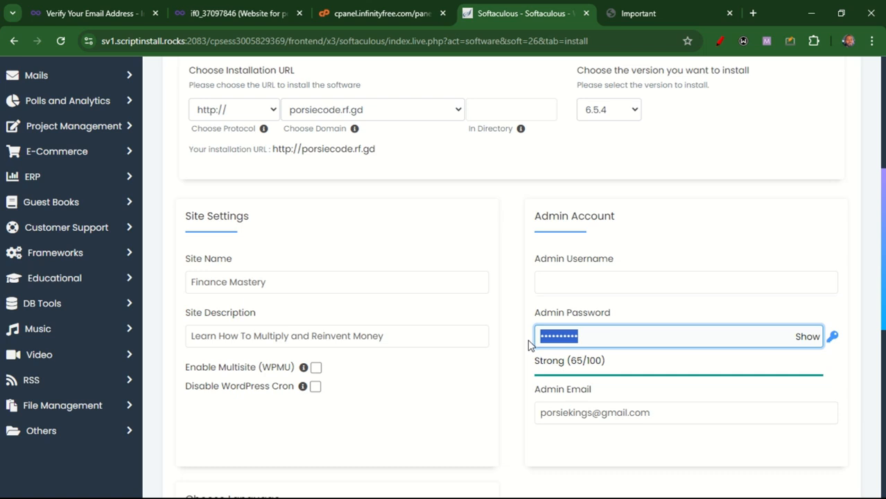
key("BackSpace")
type("••")
key("BackSpace")
key("BackSpace")
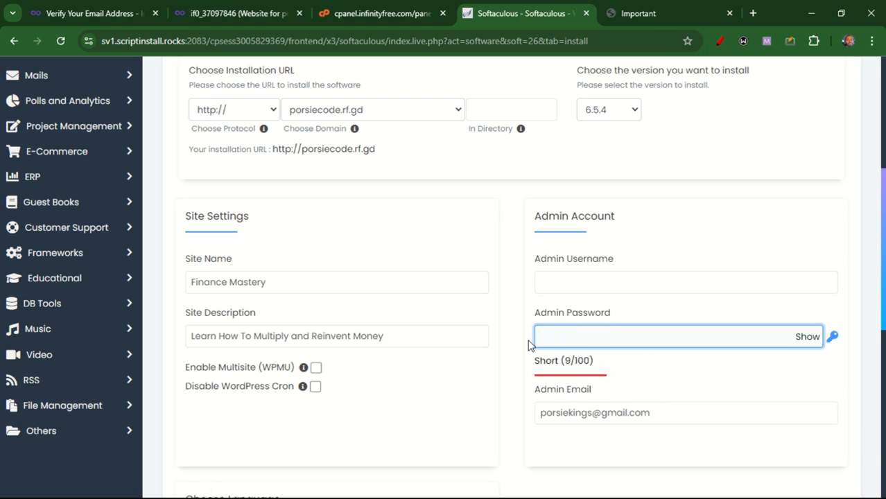
type("••••••")
key("BackSpace")
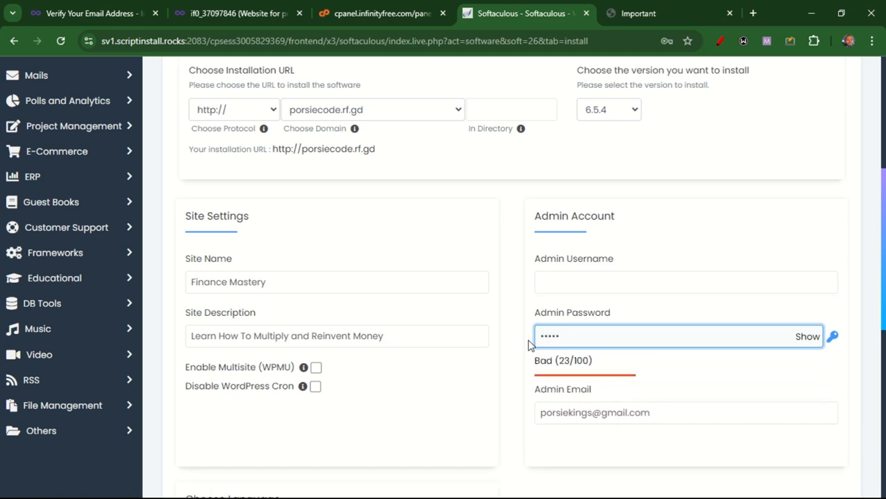
key("BackSpace")
key("BackSpace")
key("BackSpace")
key("BackSpace")
key("BackSpace")
type("••••••••••")
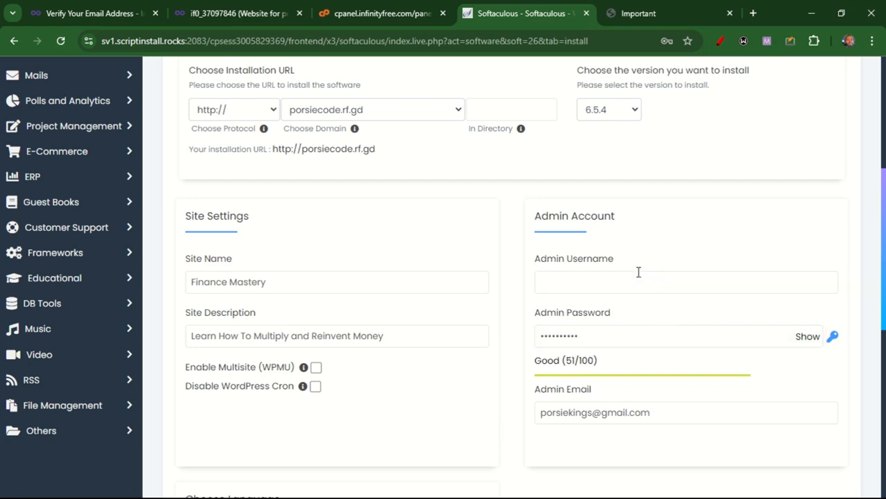
Set the admin username to admin and start the WordPress installation
left_click(782, 281)
type("admin")
scroll(747, 245, "down", 1)
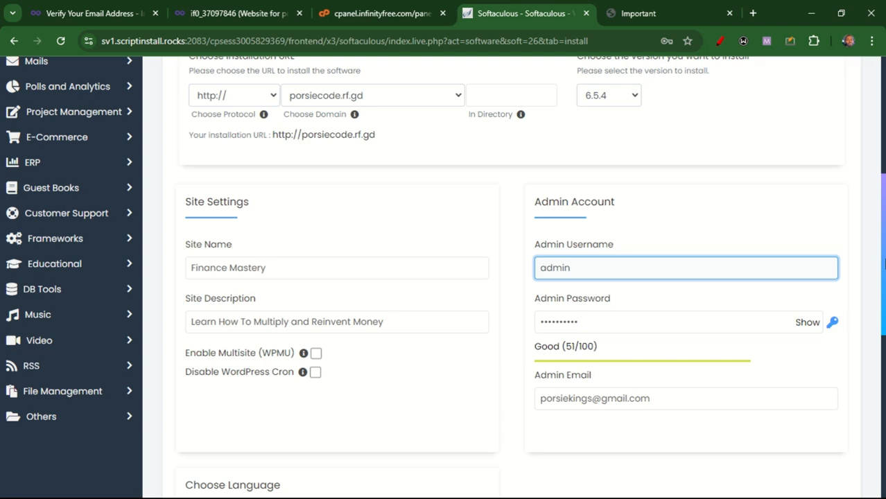
left_click_drag(884, 267, 884, 350)
scroll(734, 427, "down", 3)
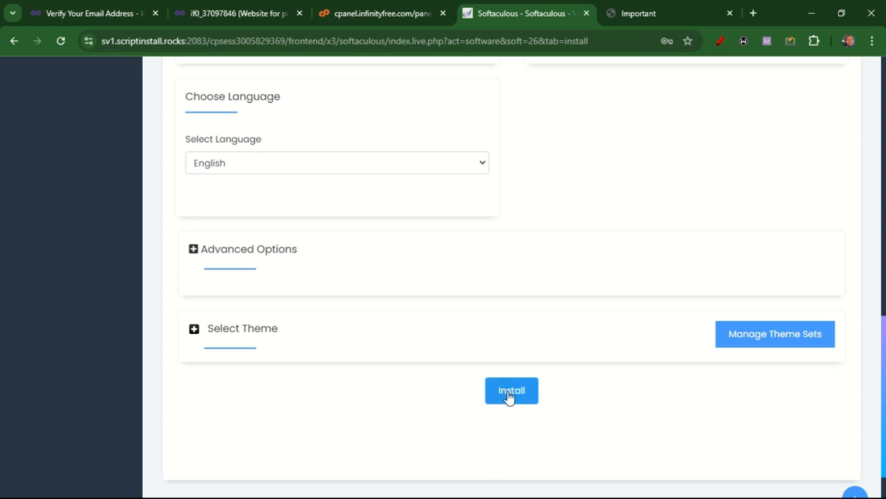
left_click(511, 395)
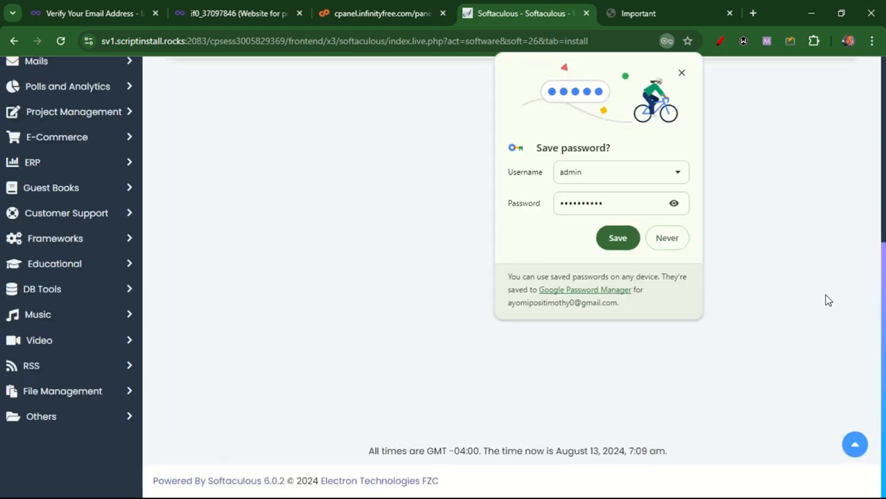
Dismiss the save-password prompt and open the installed site in a new tab
left_click(627, 250)
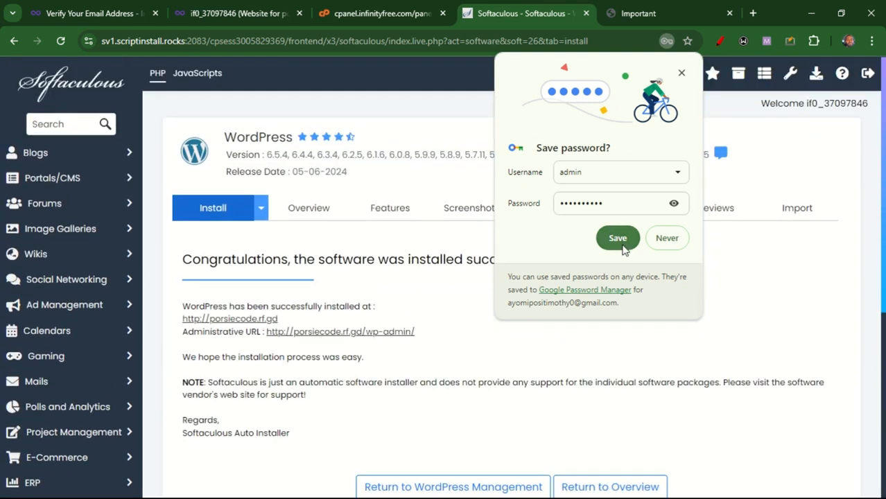
left_click(681, 73)
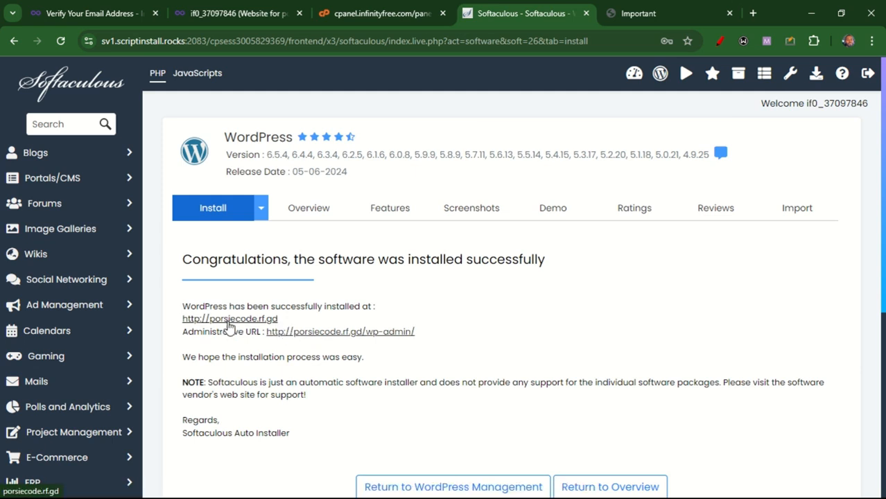
left_click(230, 323)
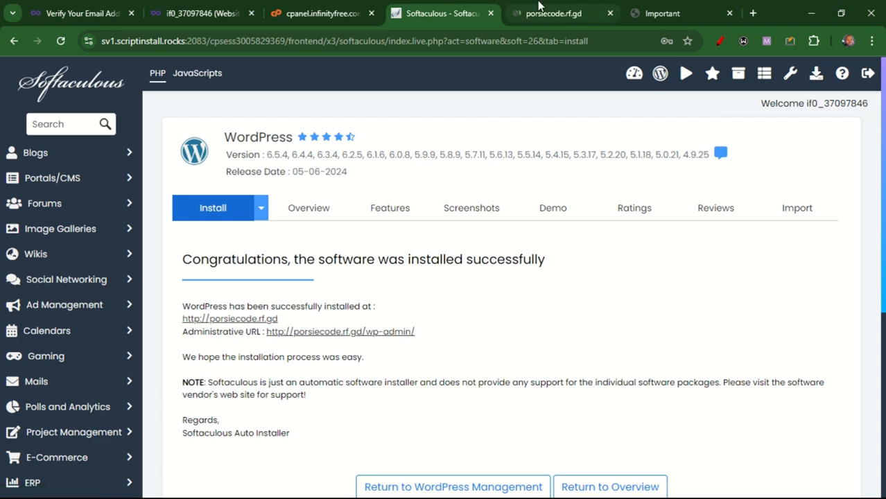
mouse_move(540, 8)
left_click(578, 12)
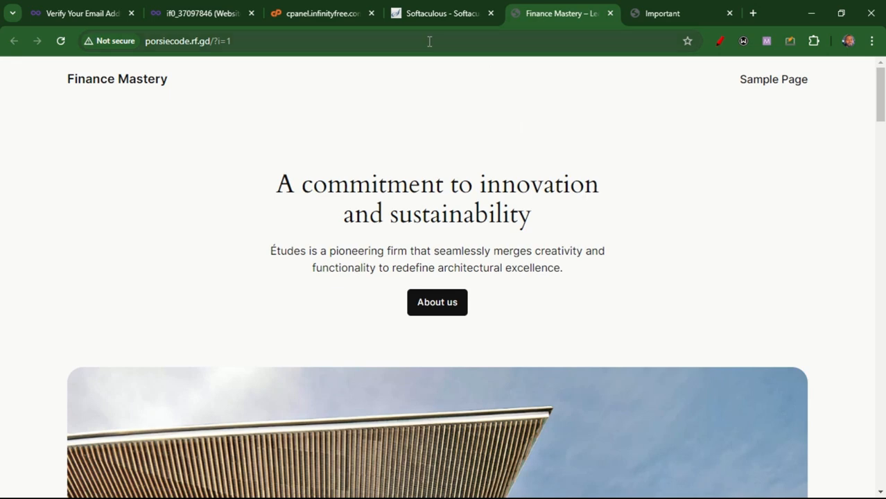
Open the WordPress admin dashboard through the administrative URL of the installation
left_click(422, 10)
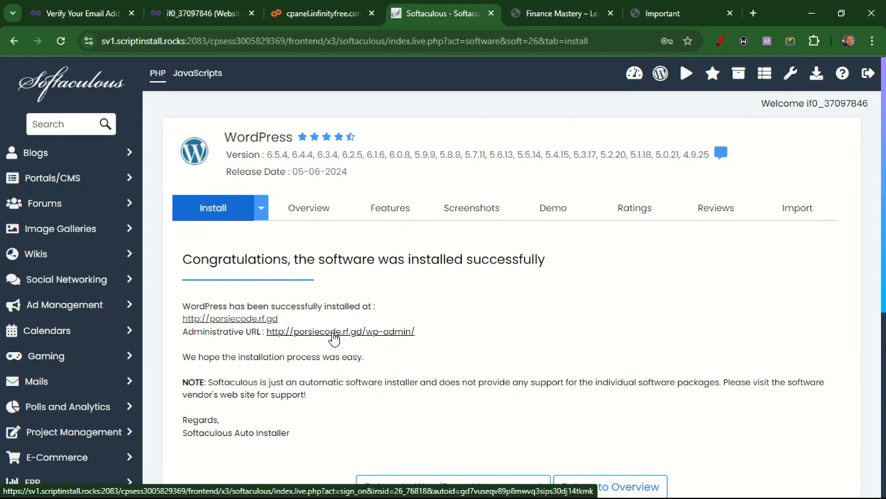
left_click(334, 333)
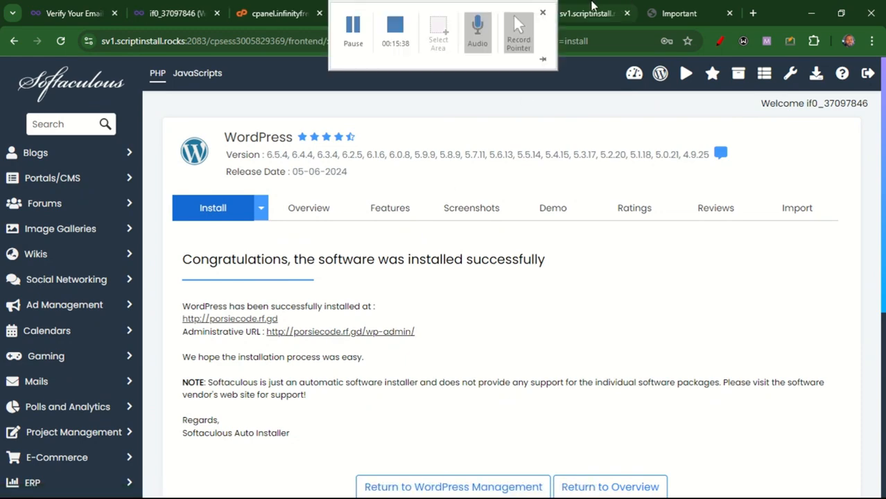
left_click(494, 13)
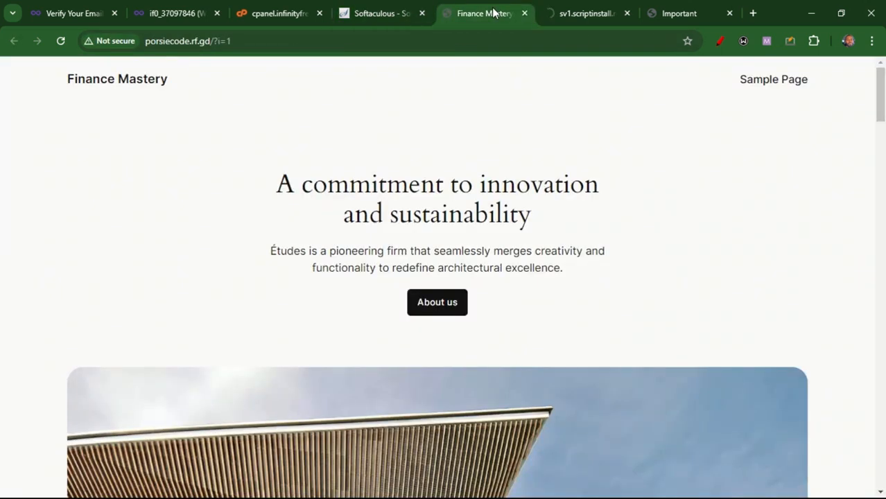
left_click(554, 15)
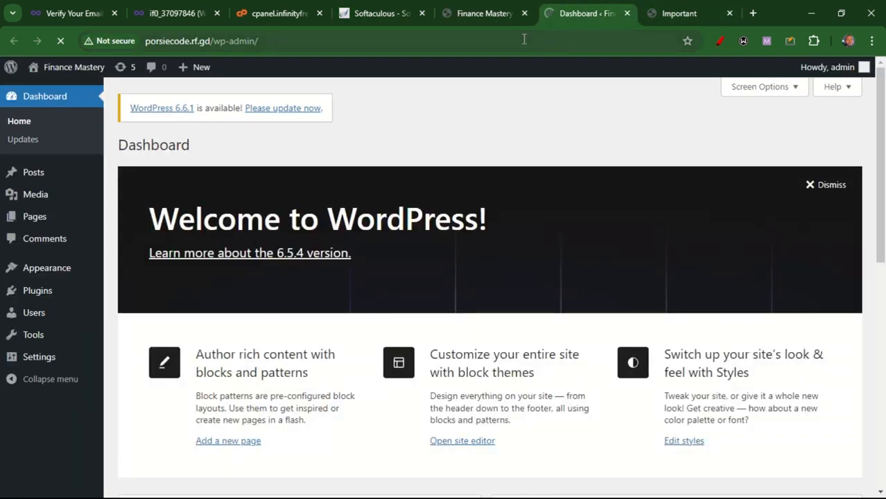
left_click(466, 15)
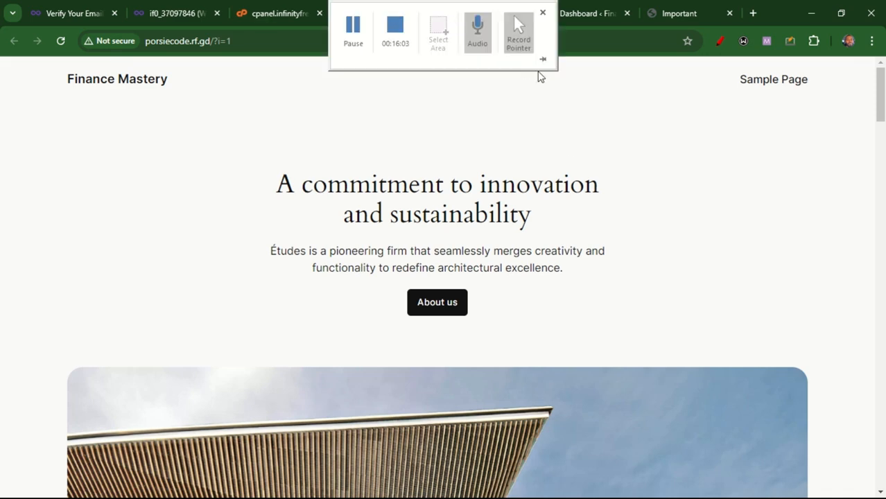
left_click(568, 7)
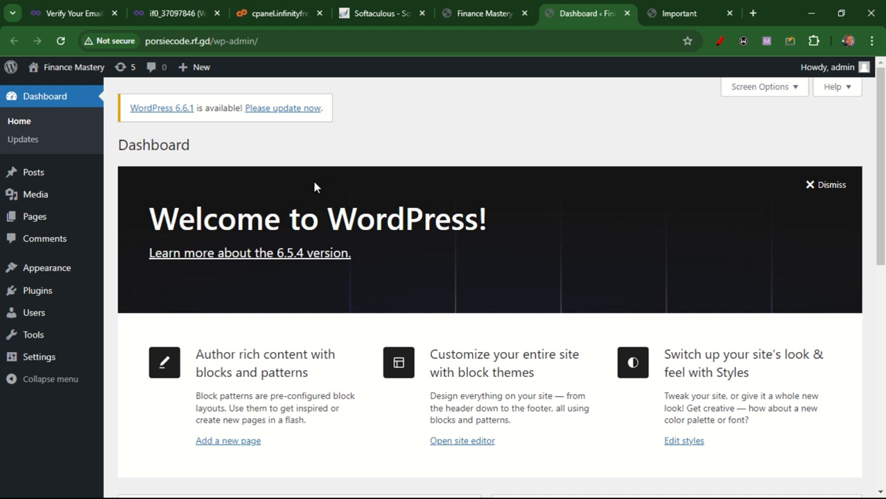
Open the Plugins and Themes admin pages in new tabs and switch to Themes
mouse_move(44, 297)
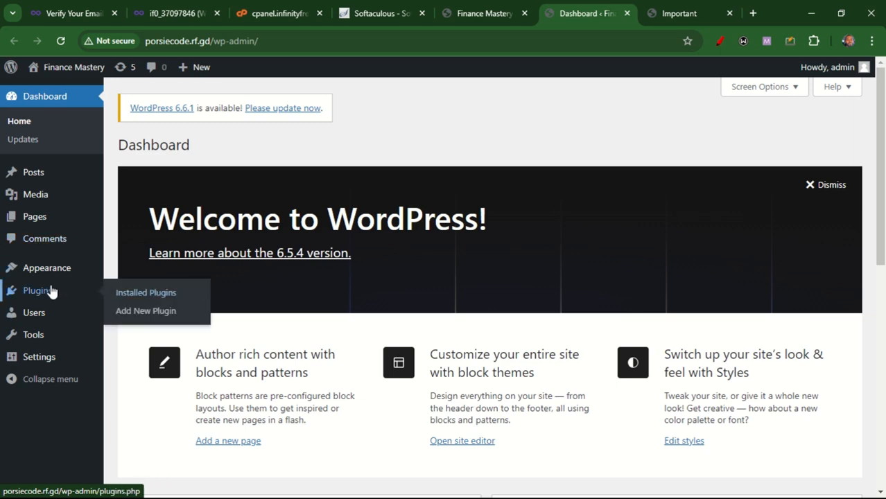
middle_click(44, 277)
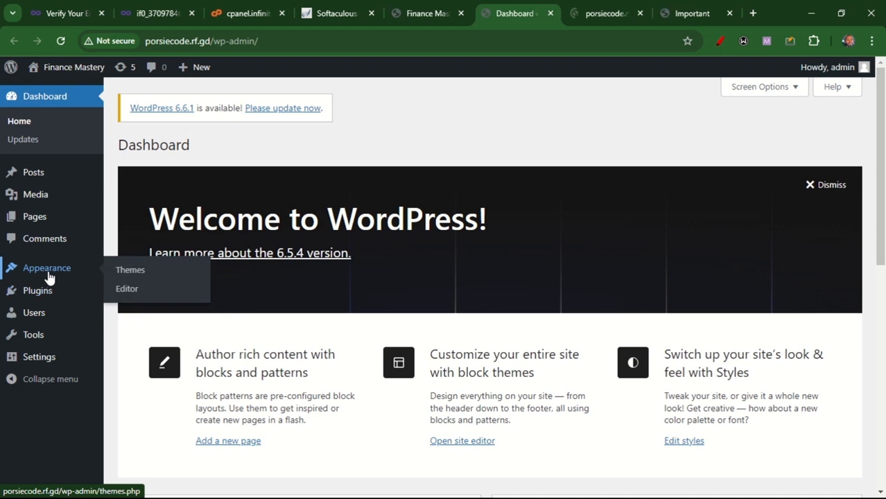
middle_click(47, 292)
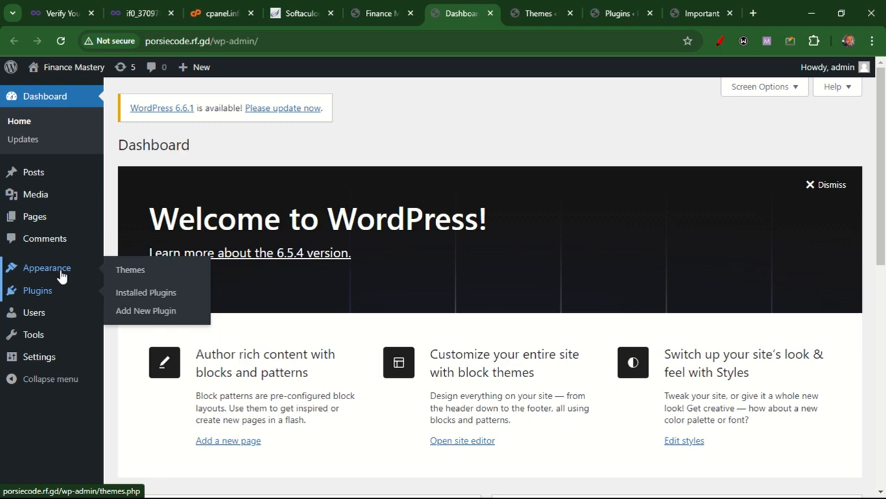
left_click(535, 4)
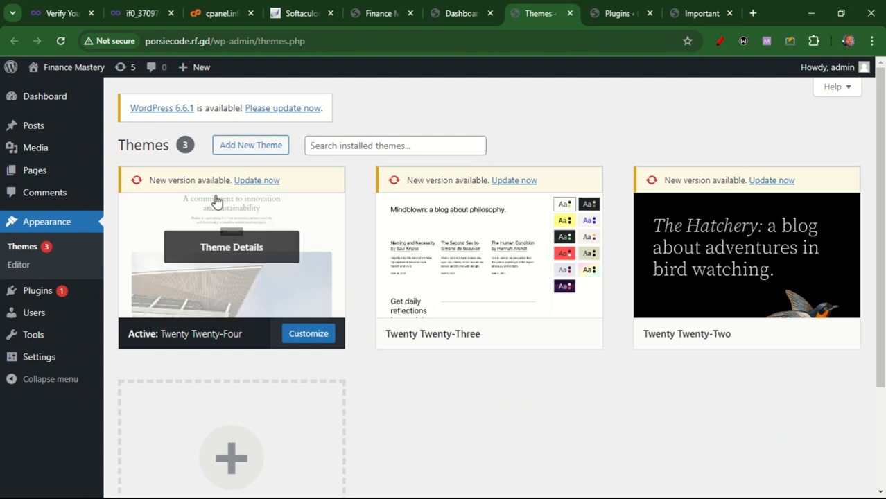
Install and activate the OceanWP theme from the Add Themes page
left_click(257, 149)
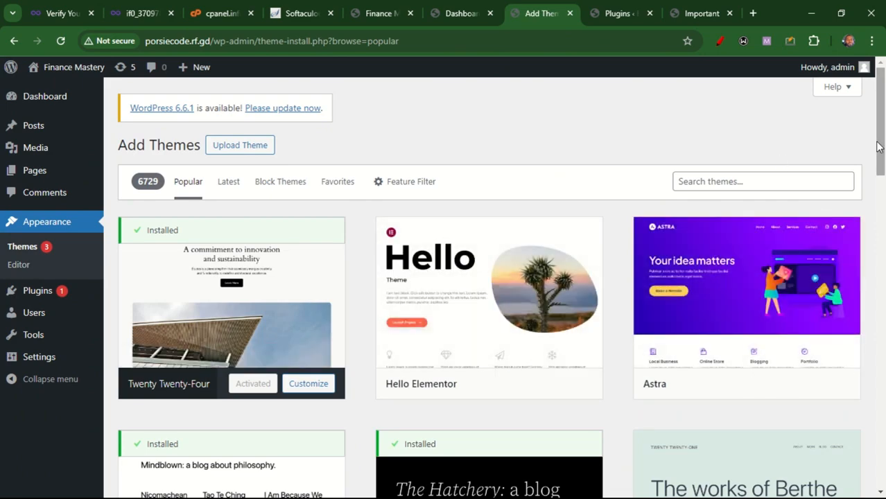
left_click_drag(880, 155, 885, 267)
mouse_move(522, 365)
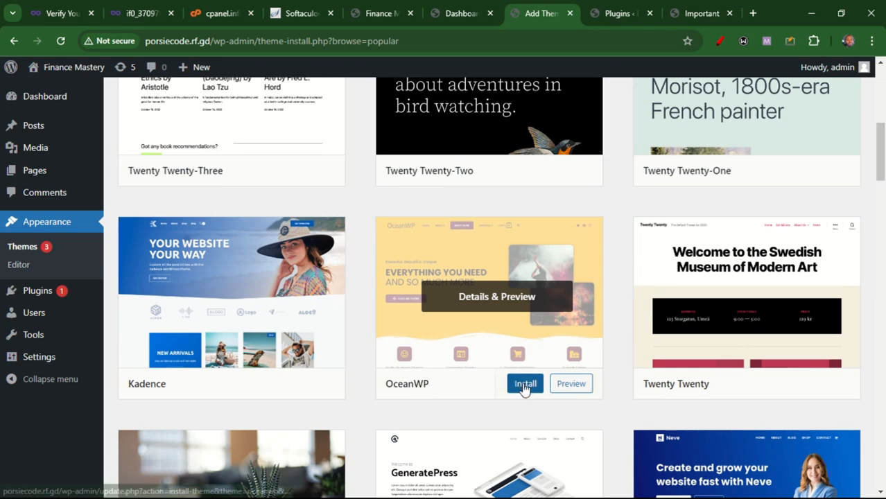
left_click(524, 385)
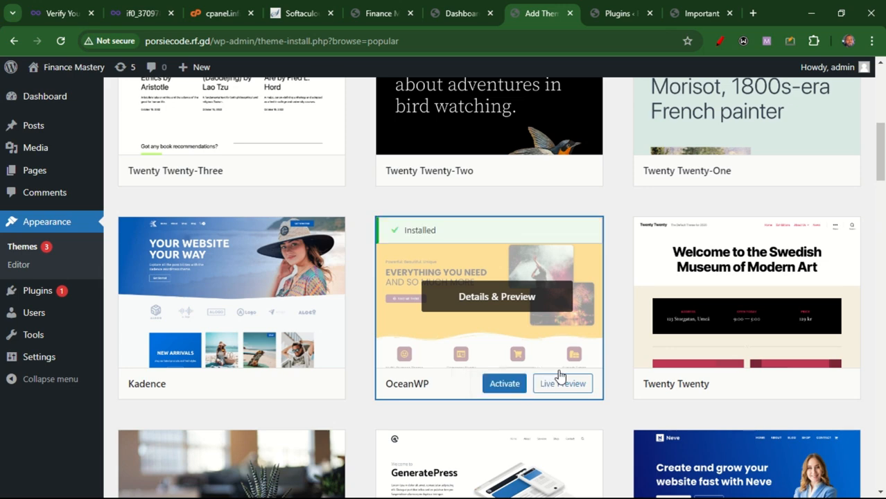
left_click(505, 386)
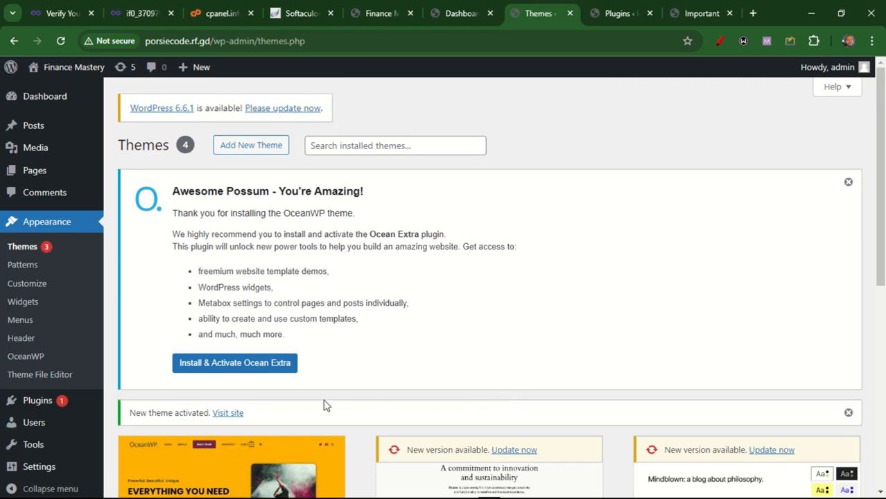
Install and activate the Ocean Extra plugin and skip the OceanWP opt-in
left_click(226, 367)
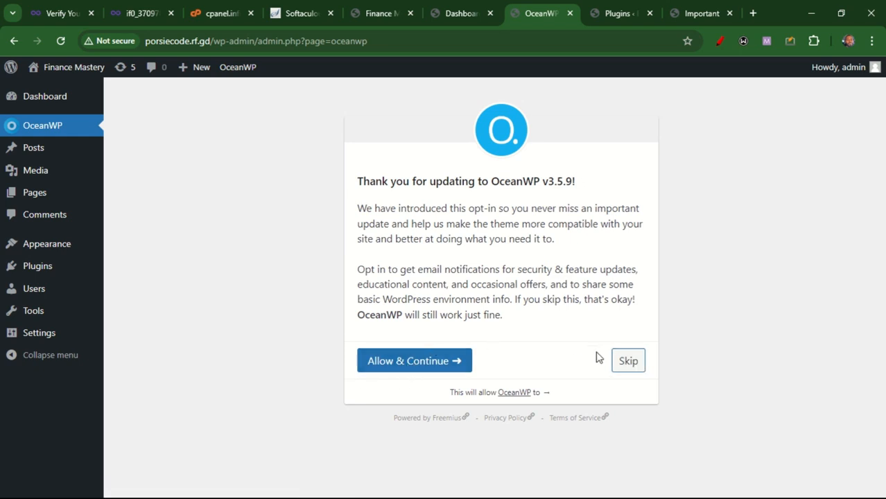
left_click(631, 362)
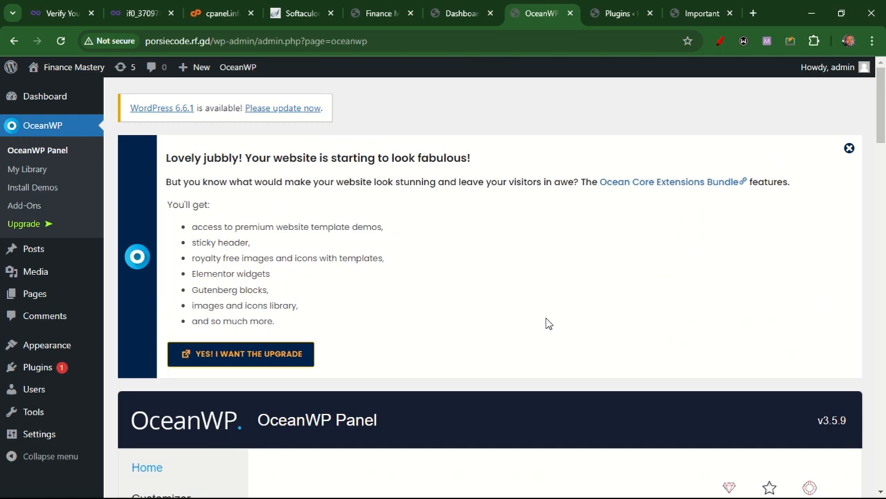
Check the site's front end and dashboard in their open tabs
left_click(388, 18)
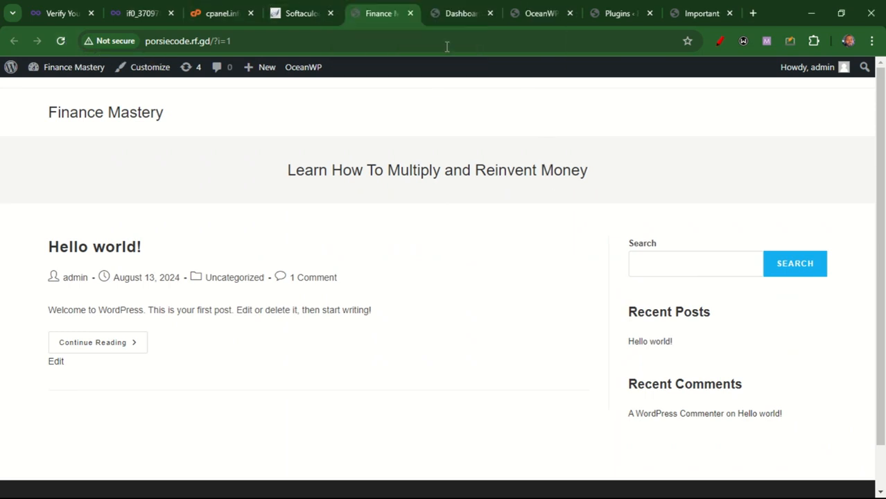
left_click(456, 22)
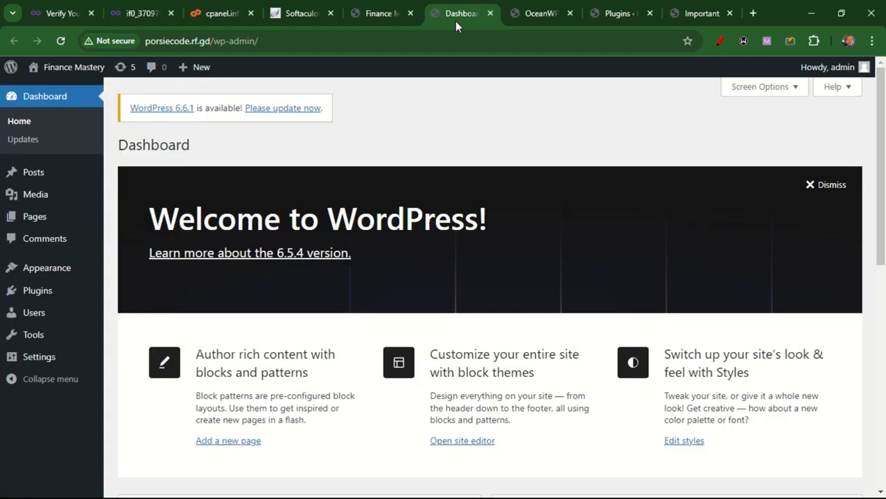
left_click(388, 14)
Search the plugin directory for elementor and install Elementor Website Builder
left_click(600, 16)
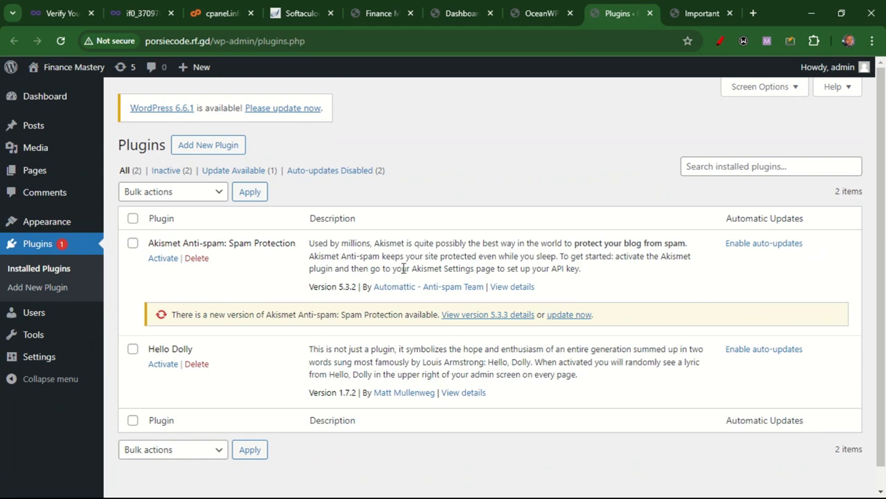
left_click(219, 147)
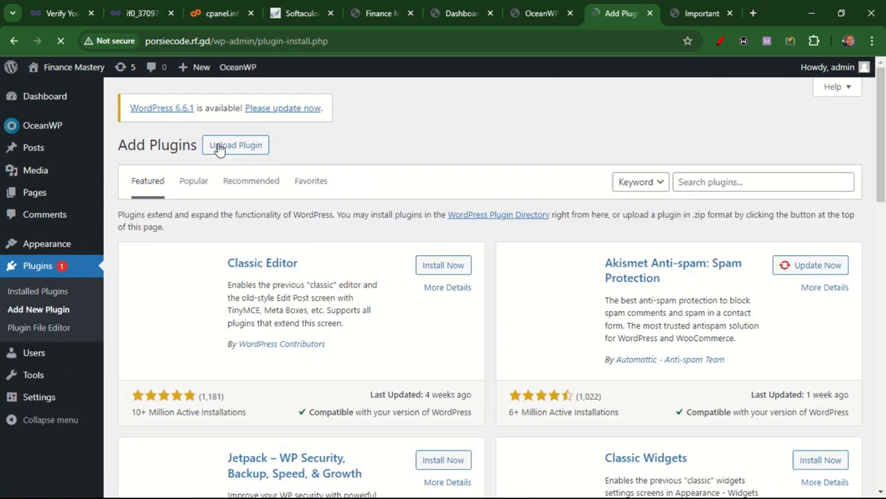
left_click(717, 181)
type("elemento")
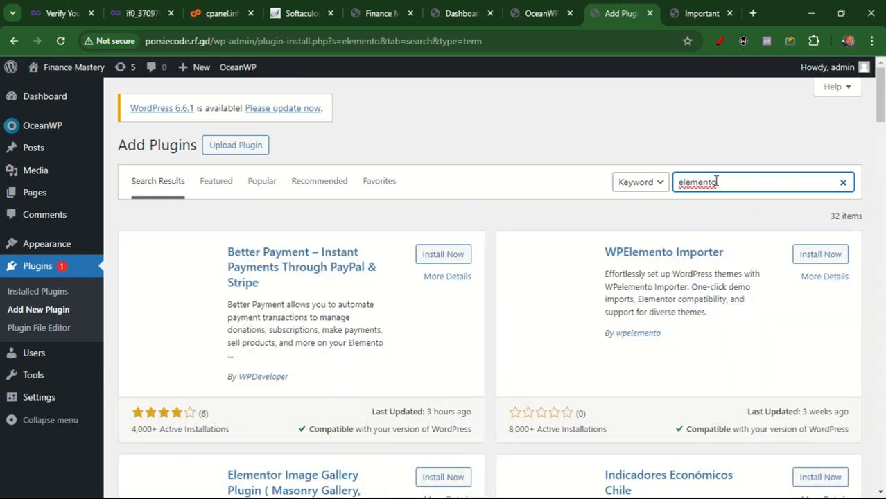
type(" r")
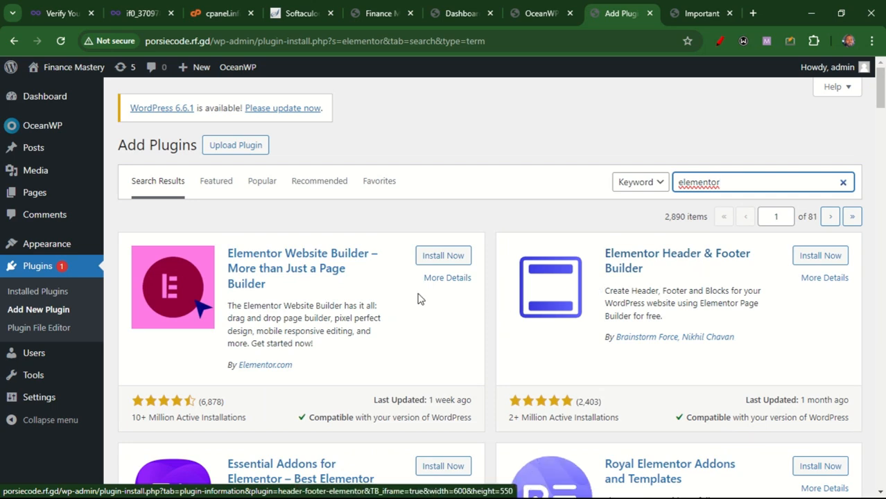
left_click(451, 266)
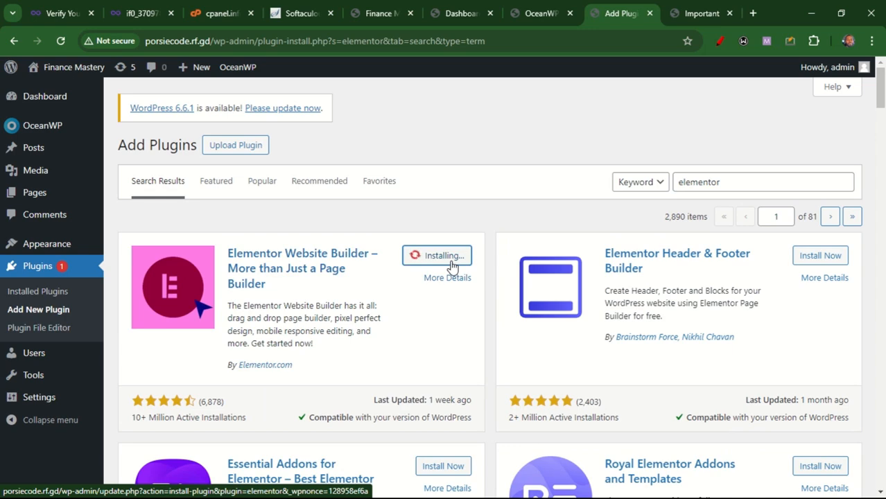
Search the plugin directory for envato and install Envato Elements
left_click_drag(726, 180, 672, 191)
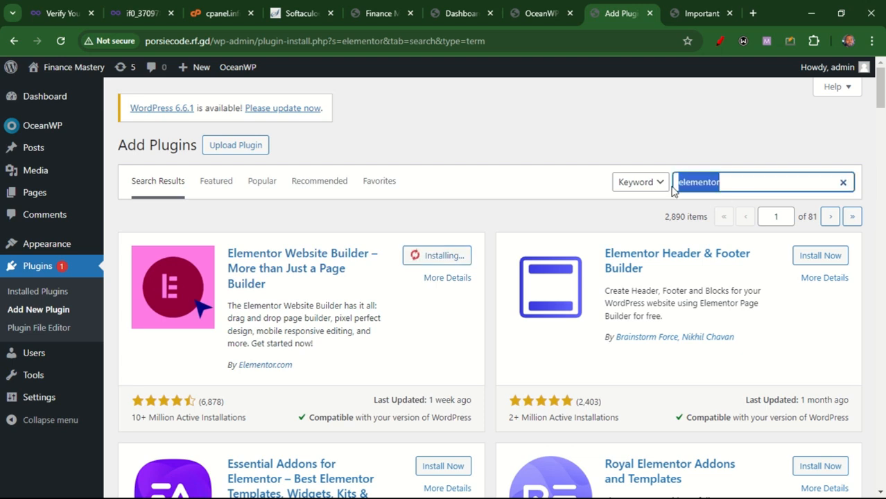
type("el")
key("BackSpace")
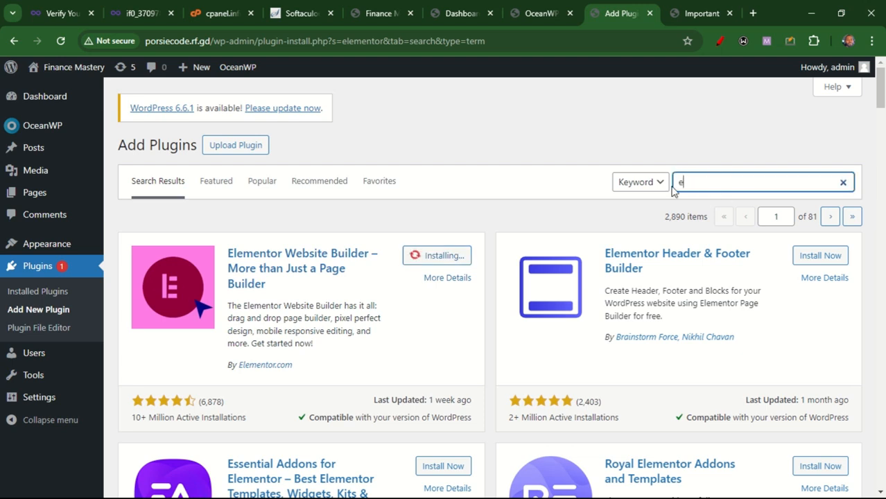
type("nvato")
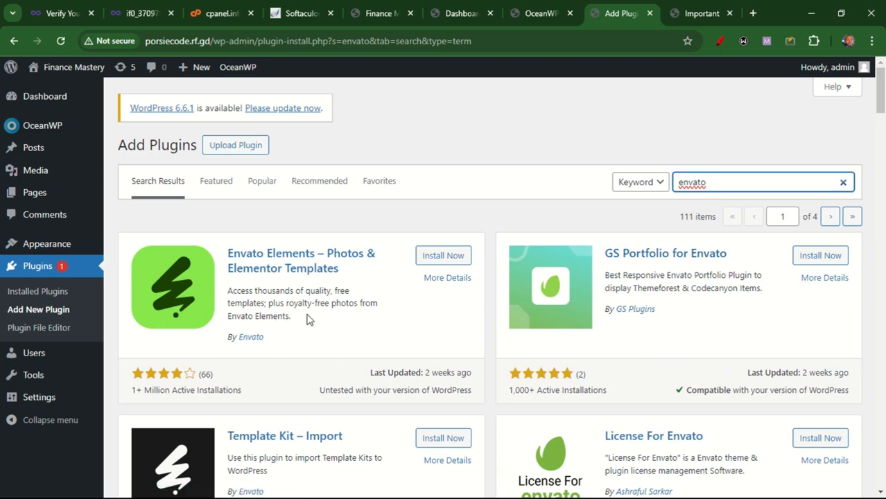
left_click(444, 257)
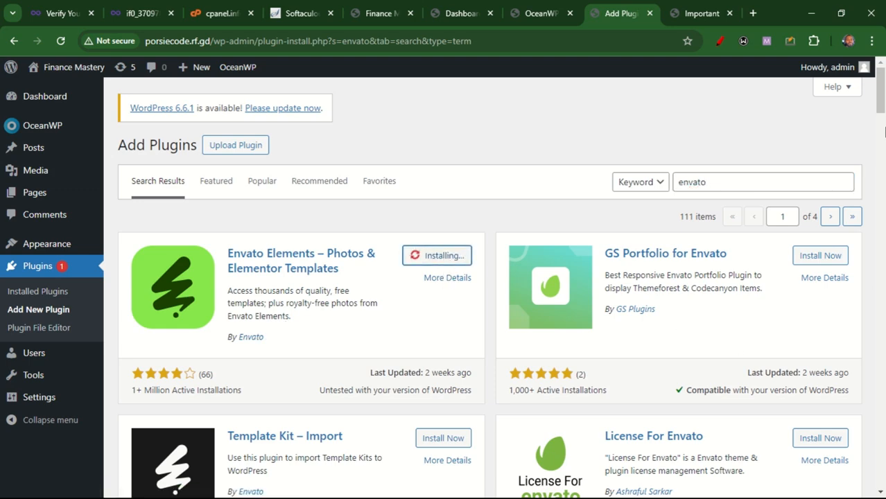
Activate the Elementor and Envato Elements plugins together as a bulk action from the installed plugins list
mouse_move(881, 95)
left_mouse_down()
mouse_move(881, 118)
mouse_move(882, 89)
left_mouse_up()
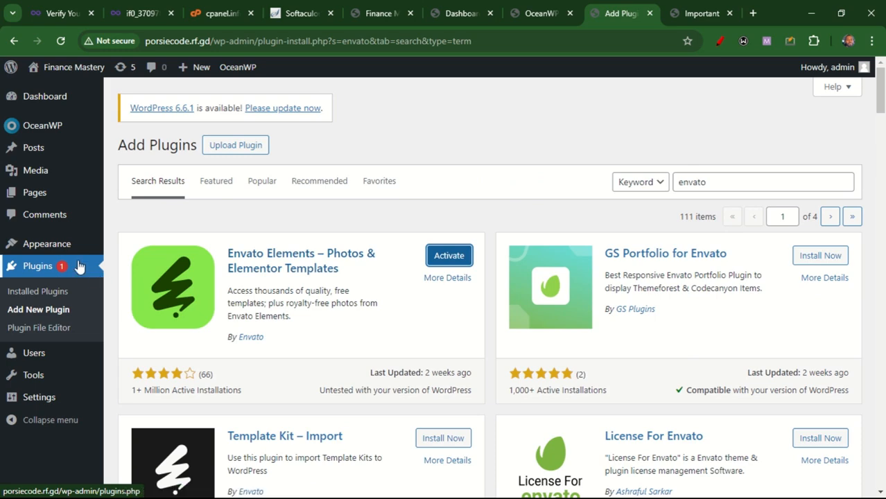
left_click(40, 294)
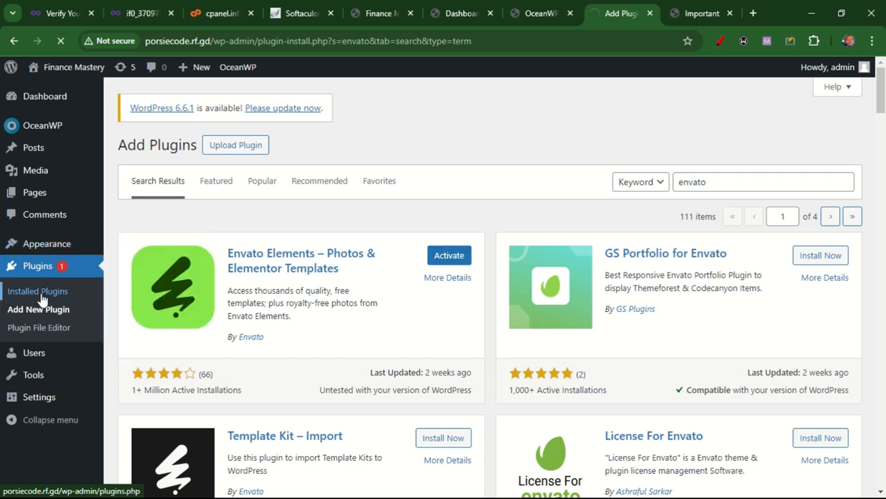
left_click_drag(879, 230, 882, 376)
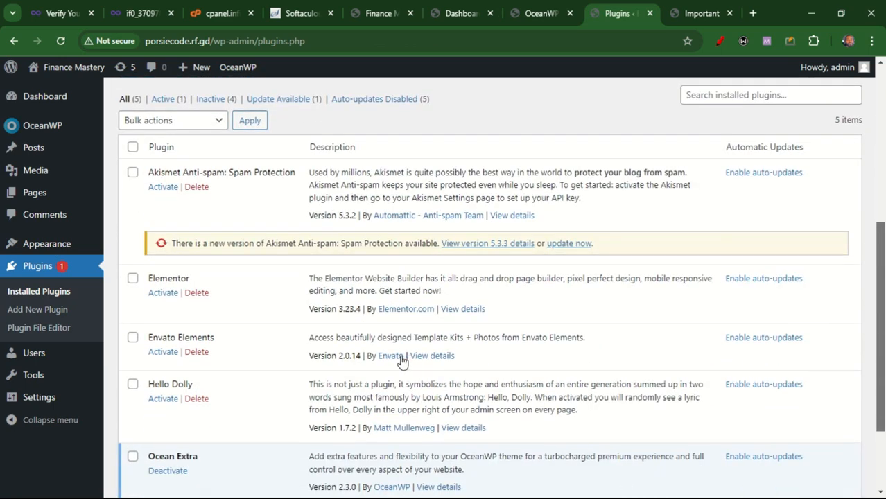
left_click(133, 278)
left_click(132, 337)
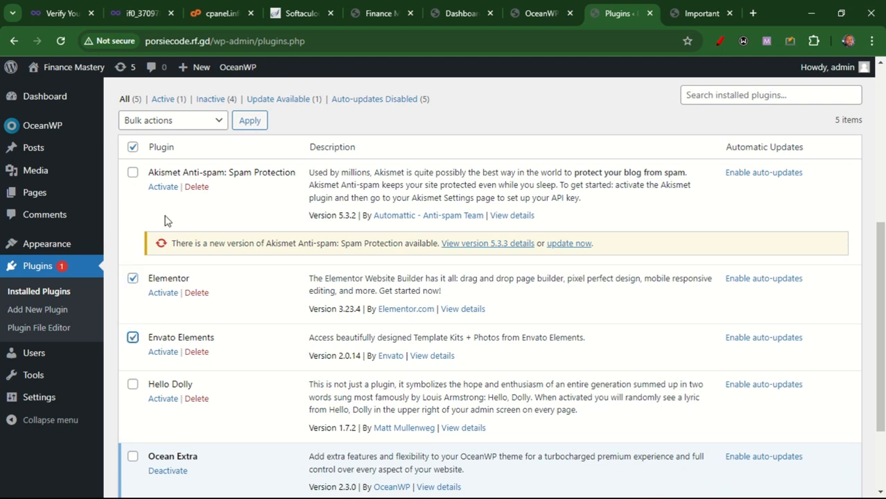
left_click(206, 121)
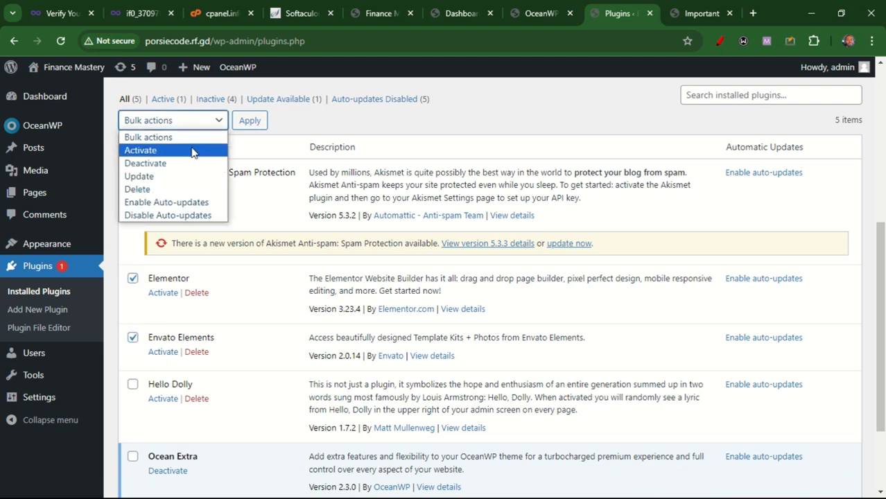
left_click(246, 131)
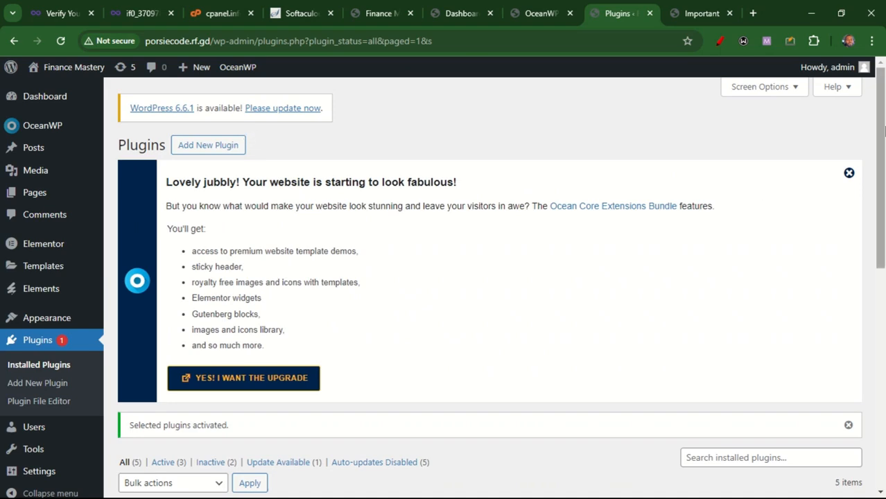
Create and publish a new page titled Home
left_click_drag(882, 132, 882, 83)
middle_click(60, 201)
left_click(643, 3)
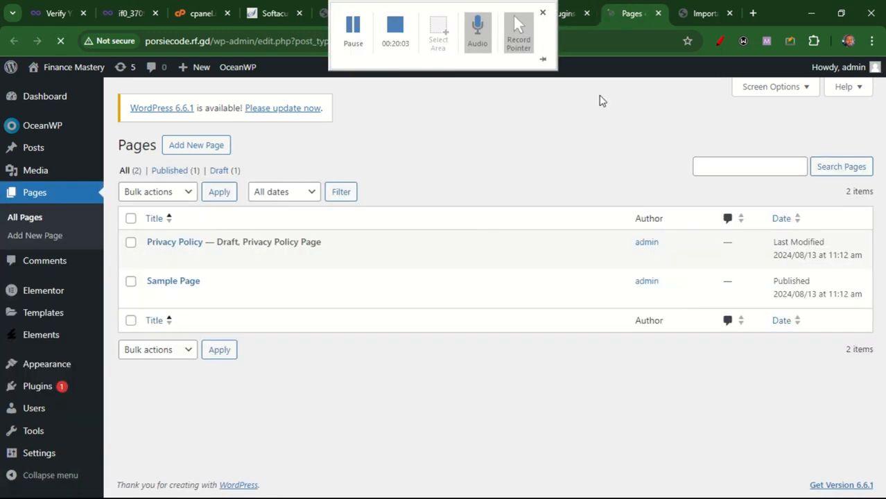
left_click(208, 148)
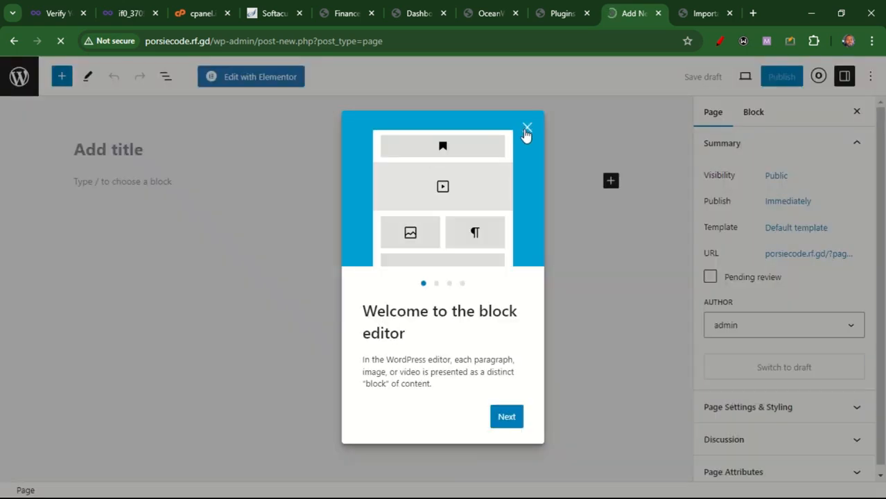
left_click(527, 126)
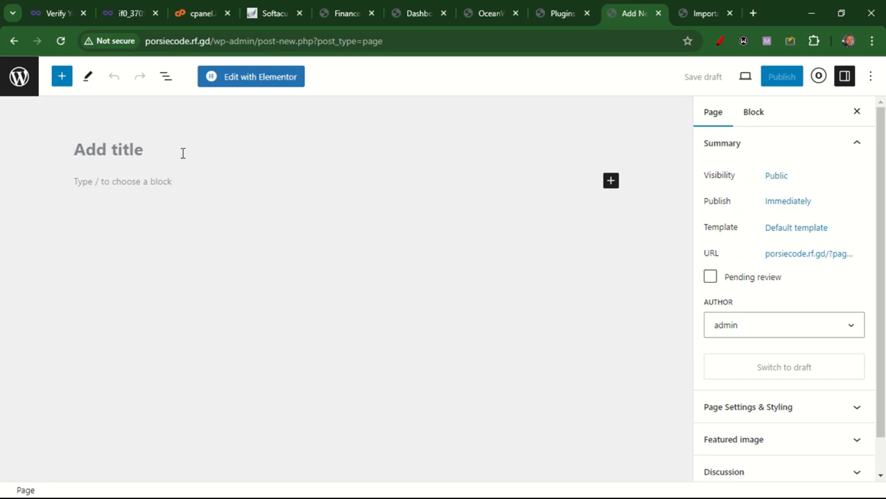
type("Hom")
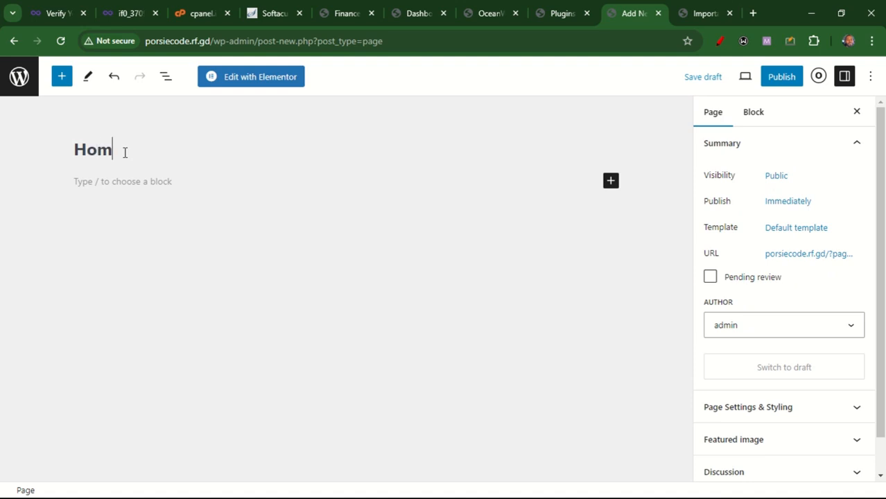
type("e")
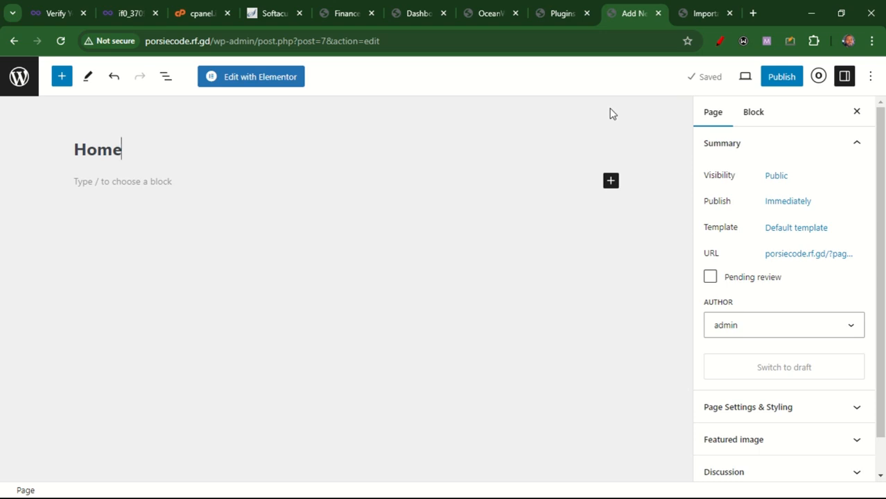
left_click(780, 82)
left_click(760, 82)
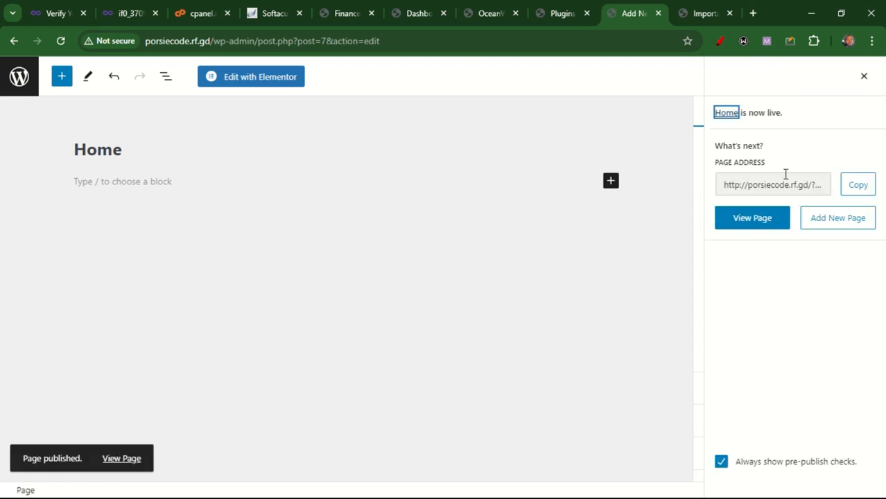
Copy the Home page's address and open it in another tab
left_click(776, 186)
key("ctrl+c")
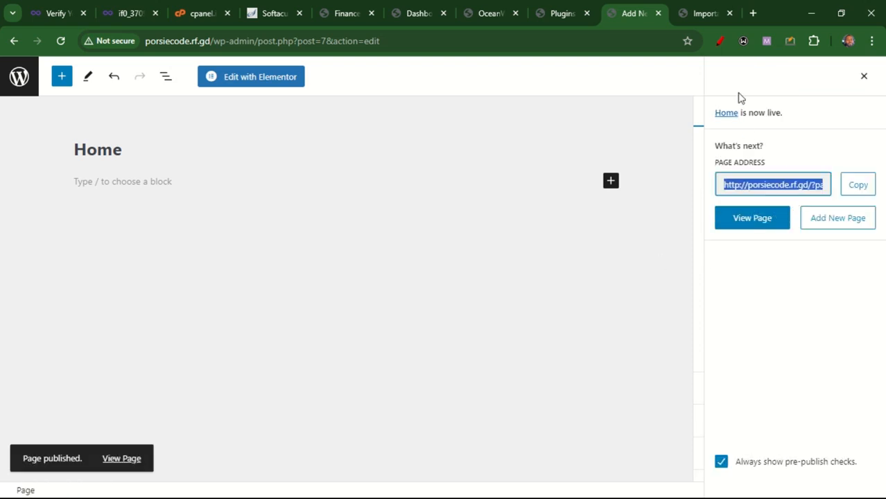
left_click(698, 6)
left_click(558, 46)
key("ctrl+v")
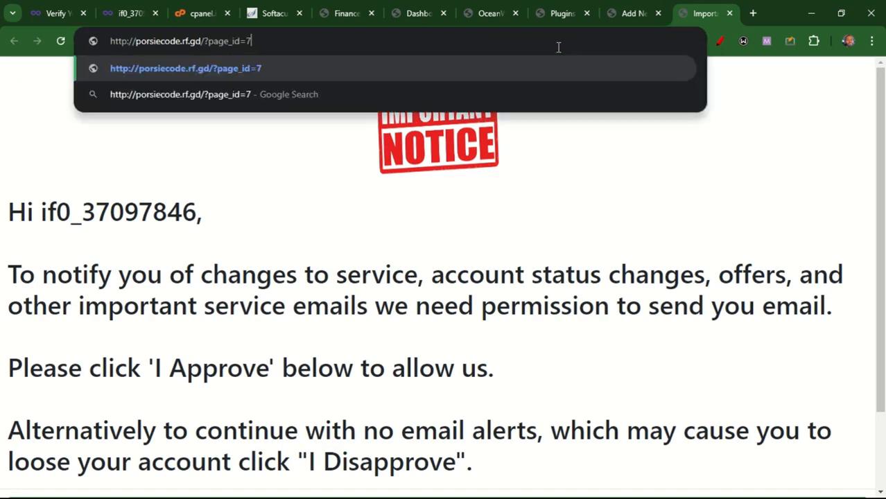
key("Return")
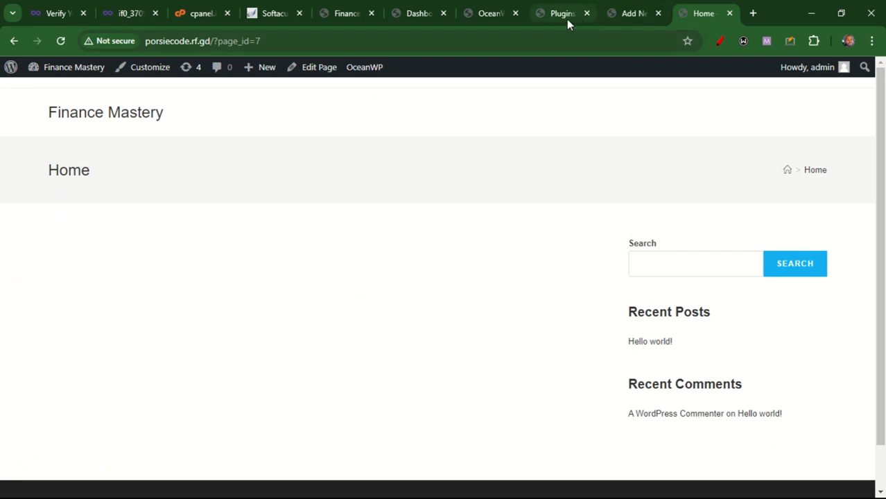
Return to the page editor and examine the page settings sidebar, including Page Attributes
left_click(630, 15)
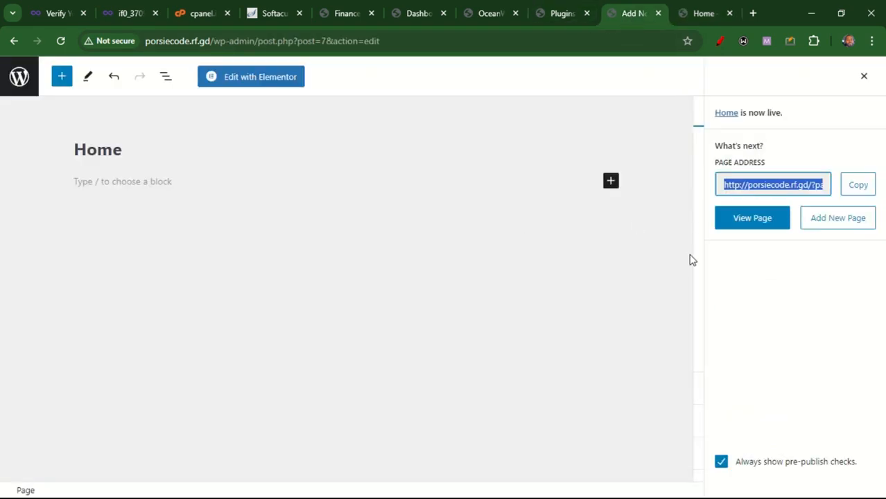
left_click(863, 78)
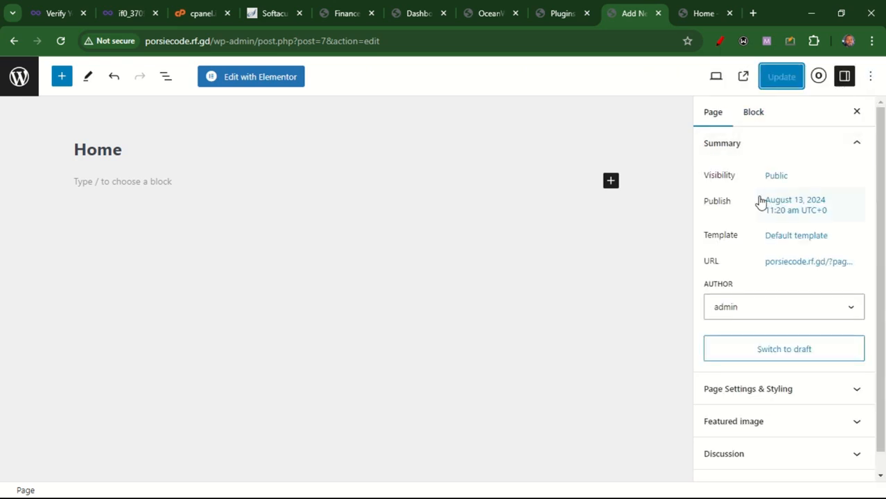
scroll(783, 388, "down", 1)
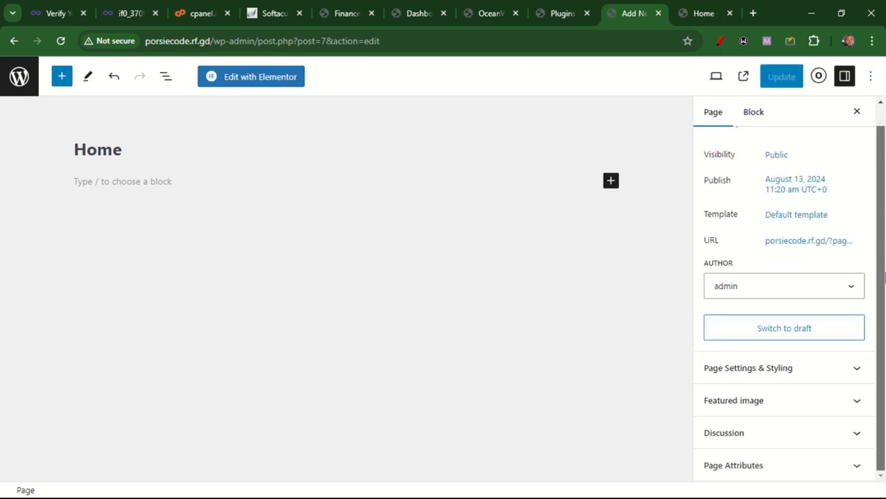
left_click(796, 479)
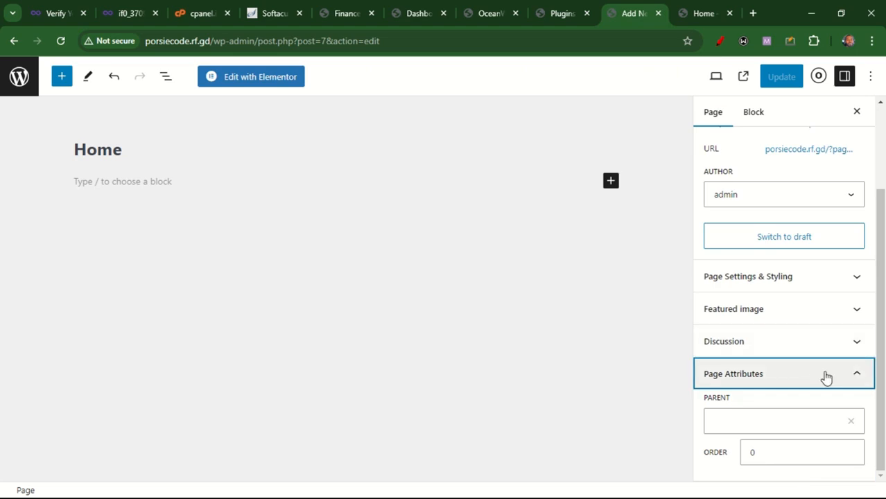
left_click(825, 383)
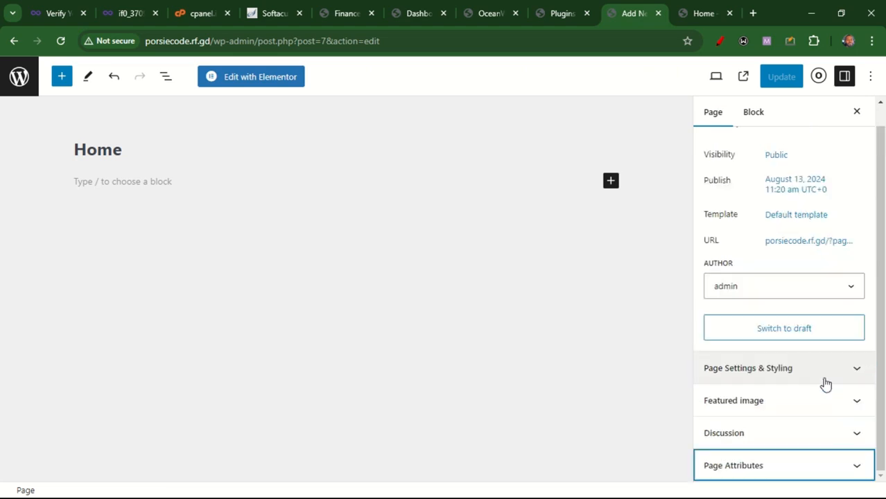
left_click(747, 120)
left_click(713, 124)
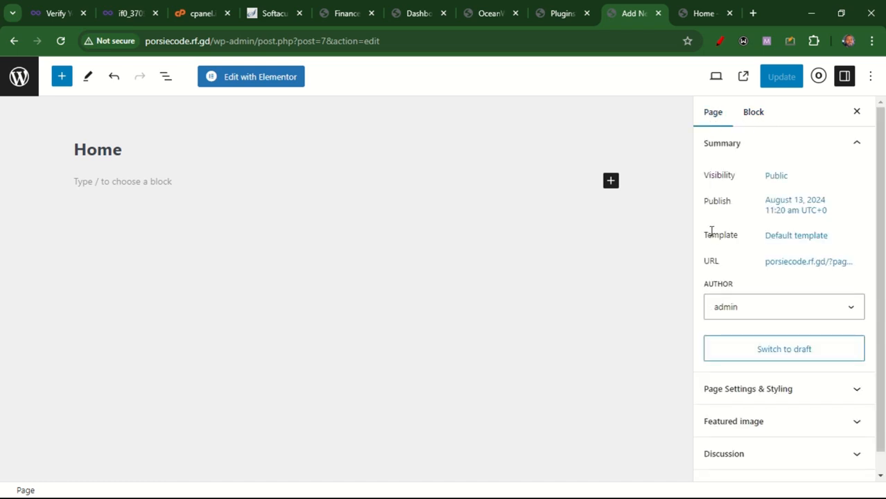
Open the Home page's OceanWP Page Settings & Styling and set the General Content Layout to Full Width
scroll(881, 182, "down", 1)
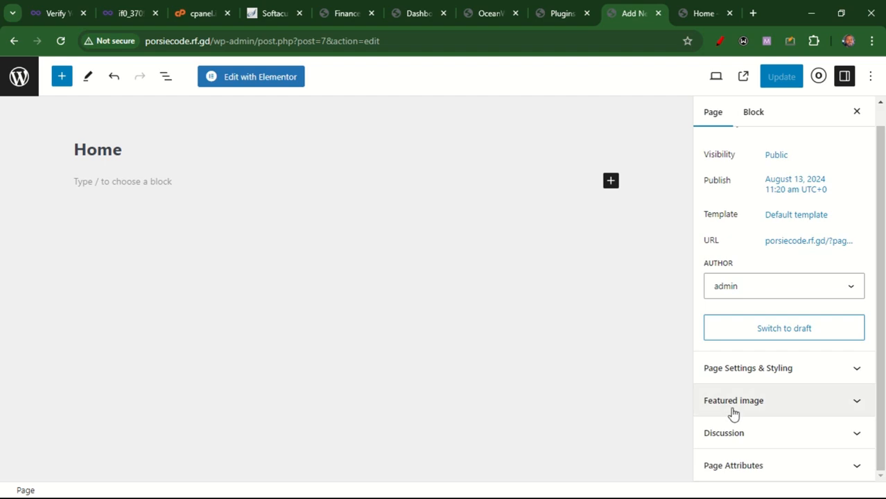
left_click(123, 153)
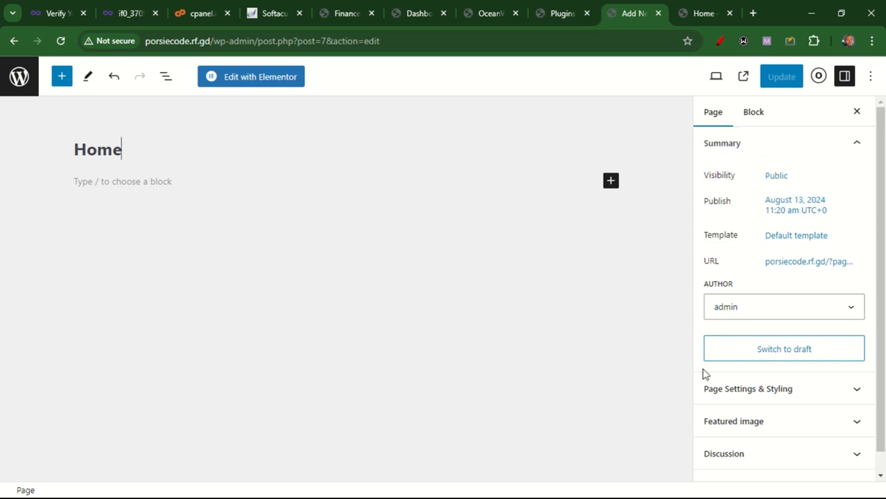
left_click(758, 394)
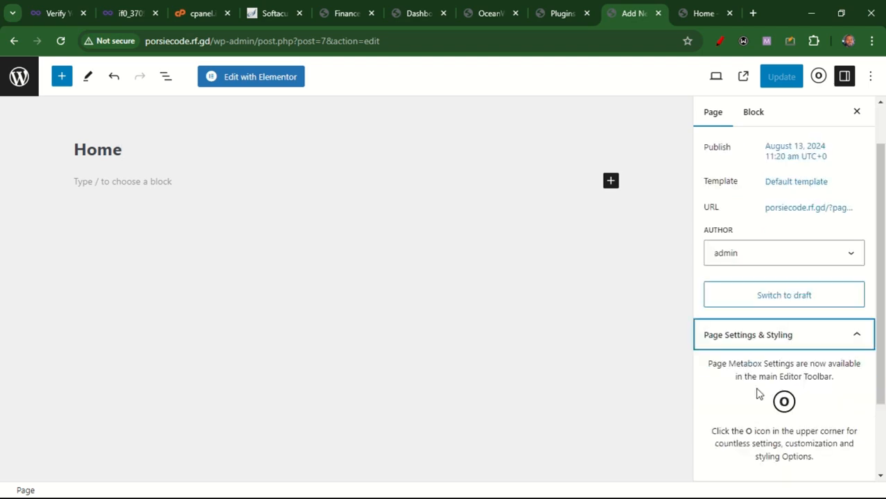
scroll(884, 283, "down", 2)
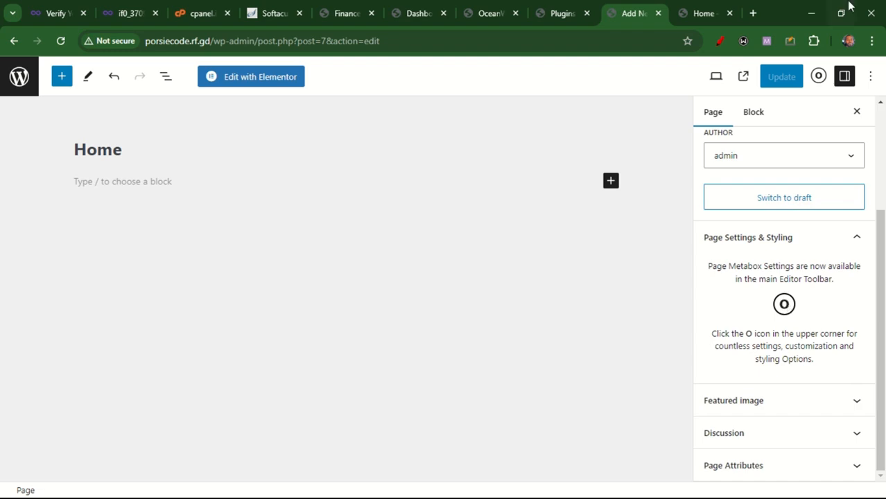
left_click(819, 78)
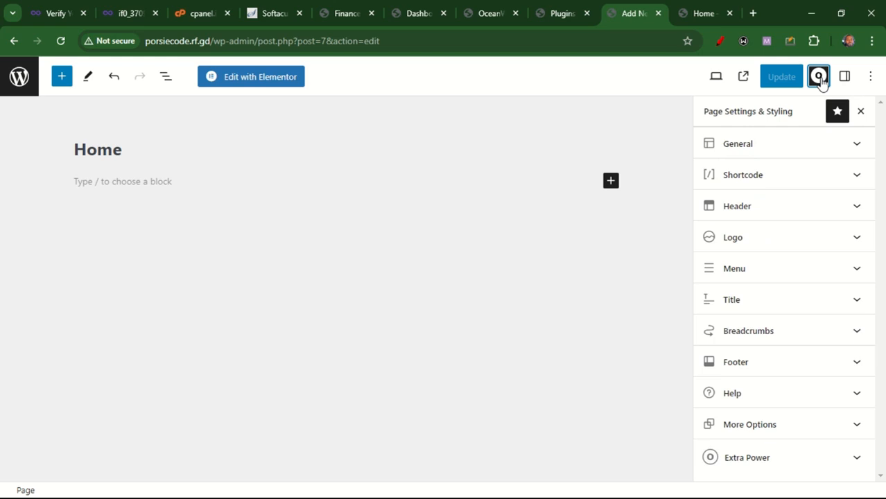
left_click(776, 146)
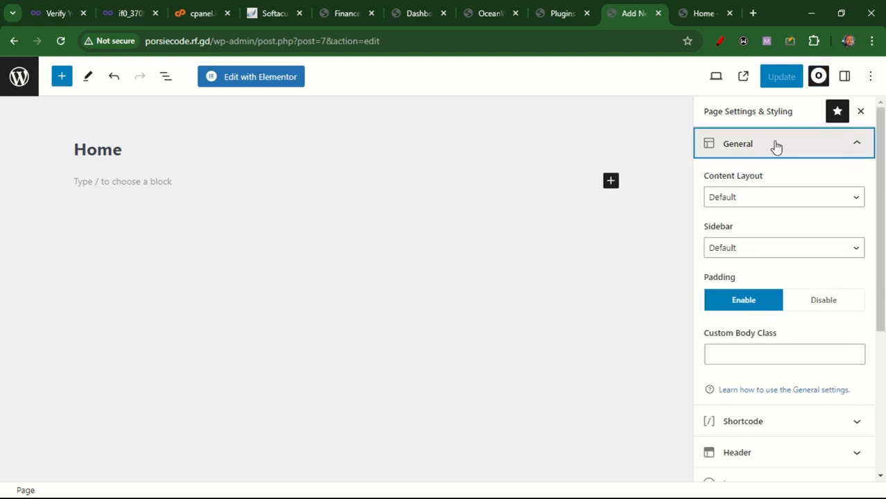
left_click(757, 200)
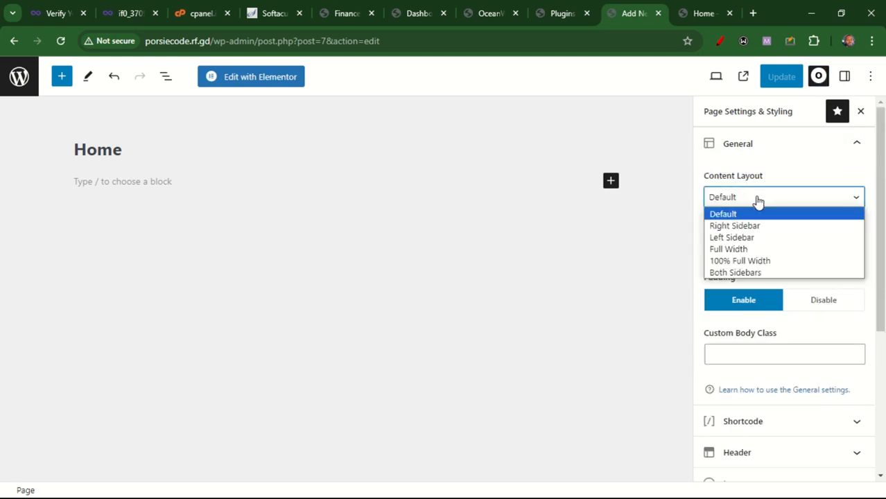
left_click(744, 249)
left_click(744, 250)
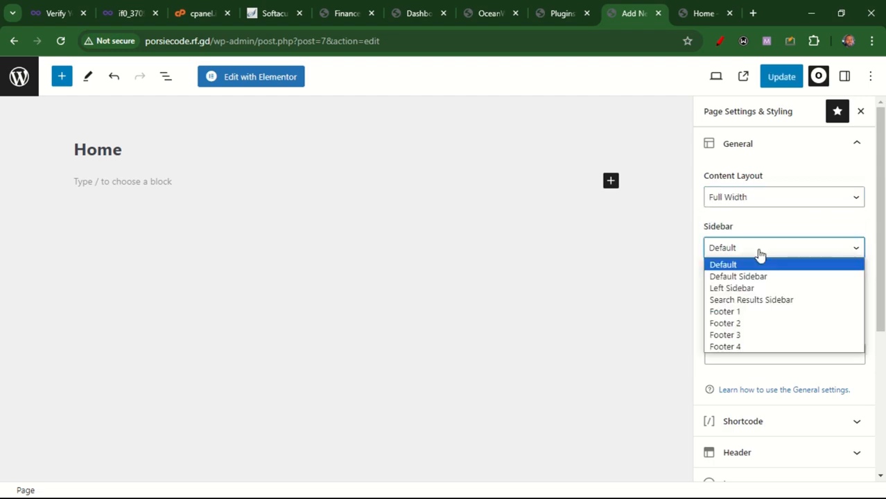
Disable the page title display in the Title section of the page settings
left_click(747, 258)
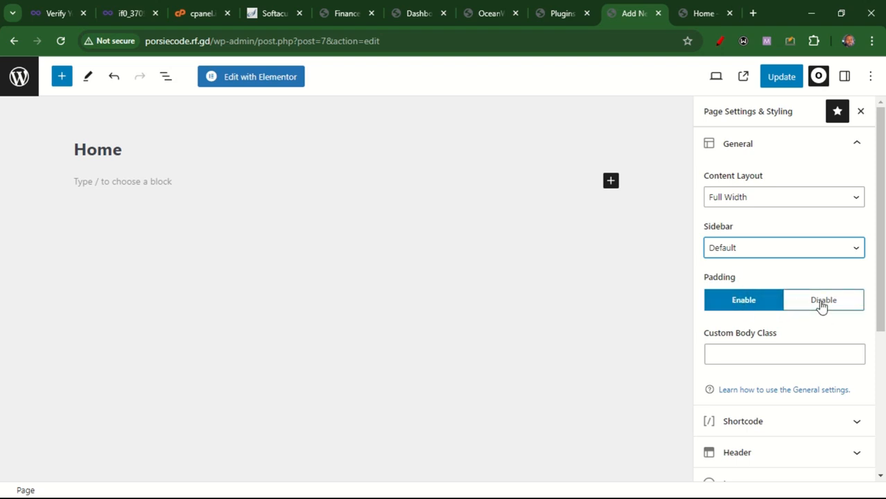
scroll(883, 299, "down", 2)
scroll(884, 299, "down", 1)
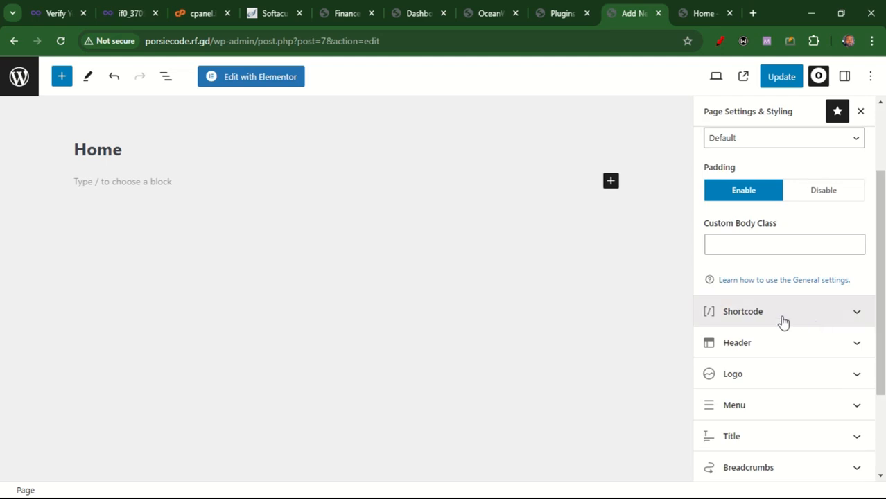
left_click(775, 349)
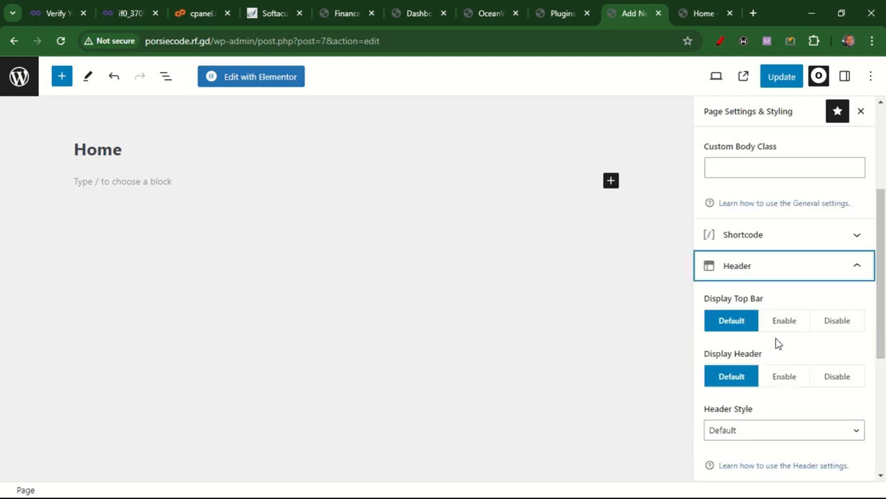
left_click(784, 278)
scroll(842, 303, "down", 2)
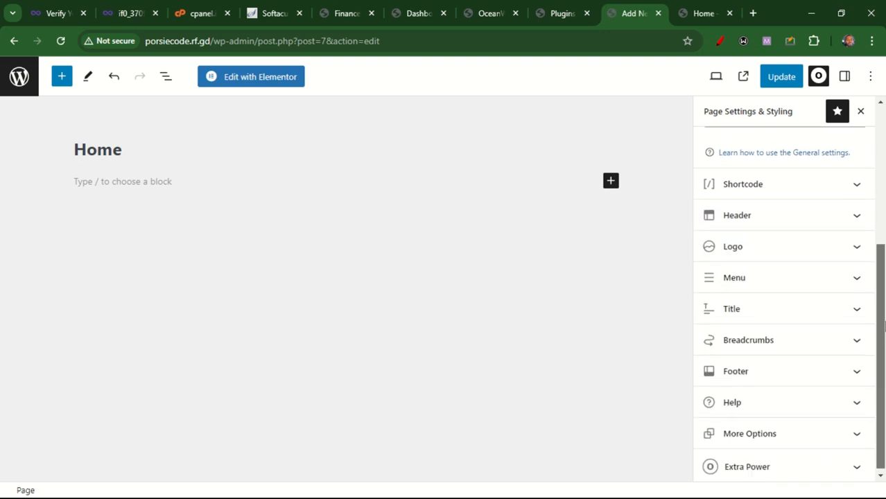
left_click(831, 313)
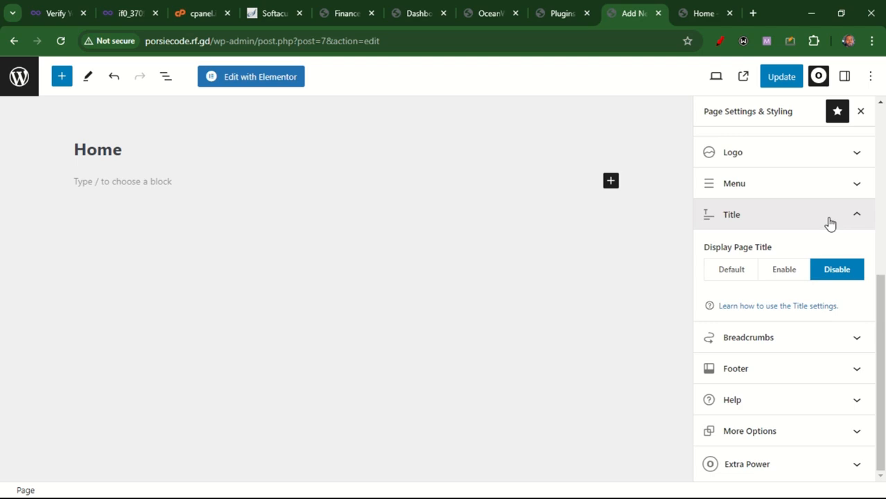
Disable breadcrumbs for the page and update the Home page
left_click(854, 338)
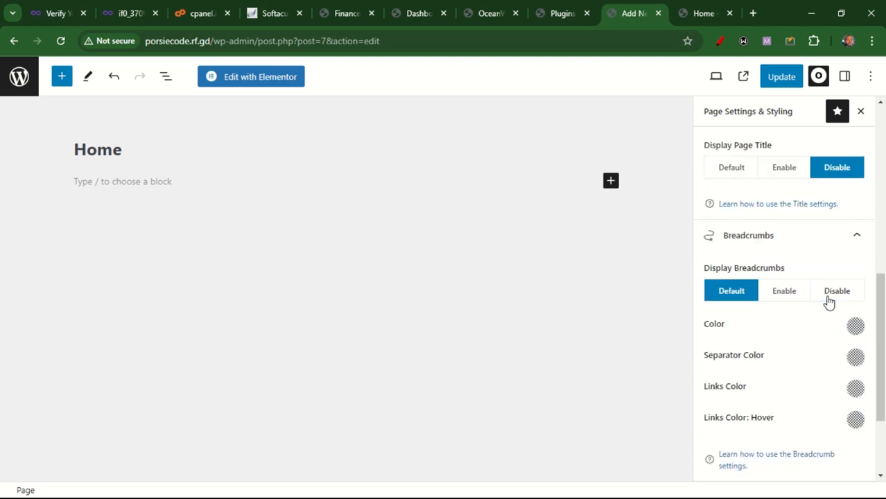
left_click(832, 294)
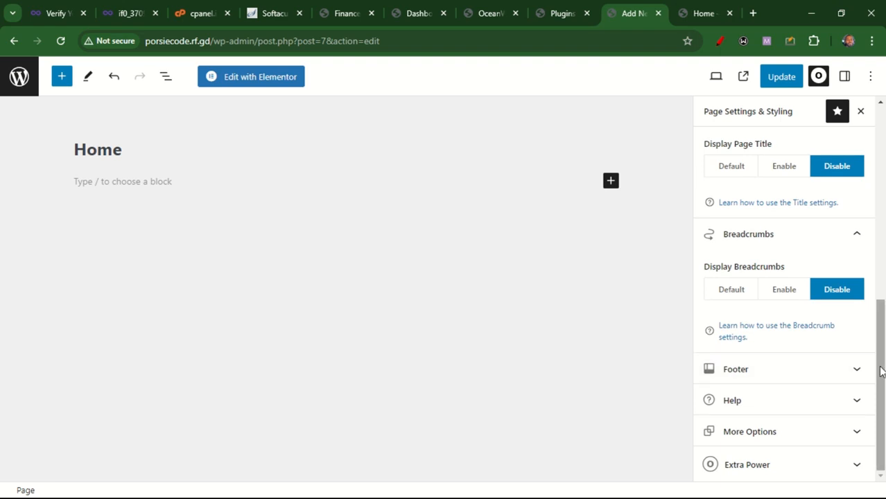
left_click(780, 77)
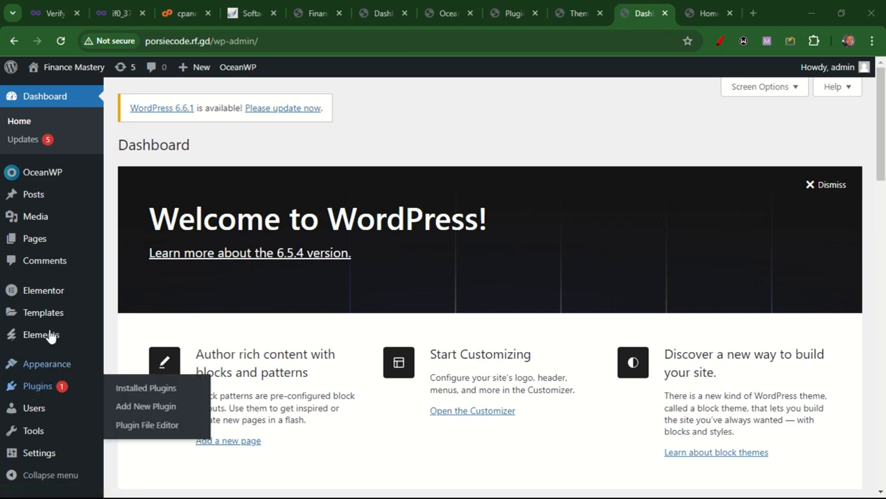
Open the Envato Elements template library and switch to the Free Kits collection
mouse_move(33, 338)
left_click(133, 355)
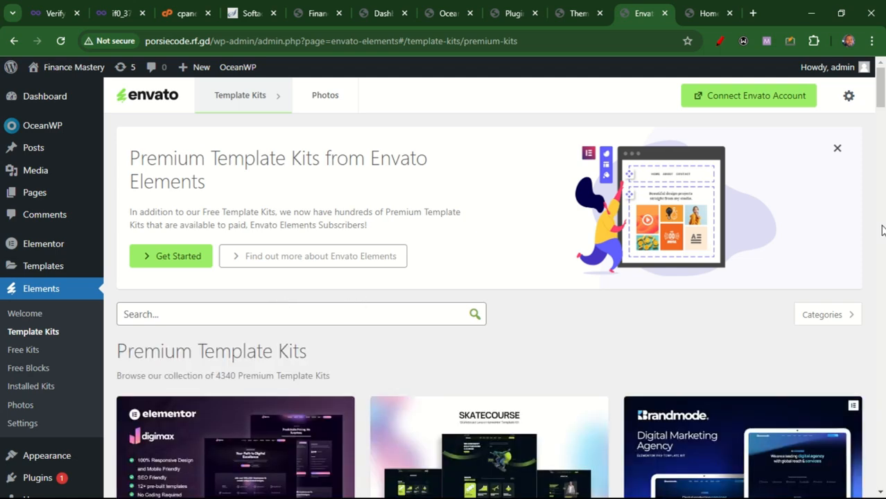
scroll(881, 95, "down", 2)
scroll(880, 88, "up", 2)
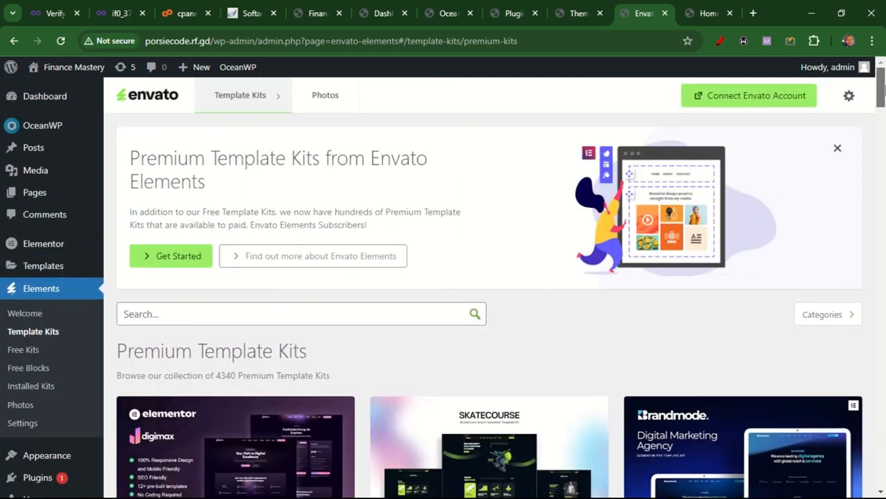
scroll(881, 83, "down", 1)
scroll(881, 83, "up", 1)
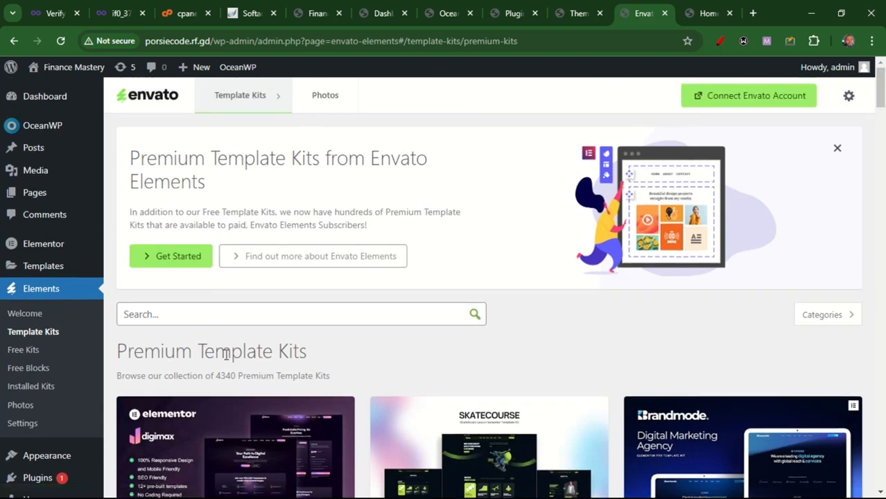
left_click(38, 355)
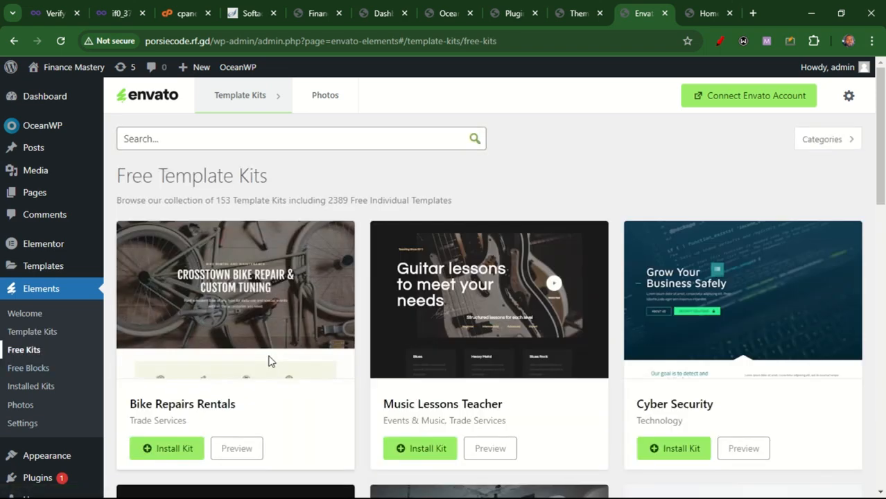
Search the free template kits for finance
scroll(882, 205, "down", 2)
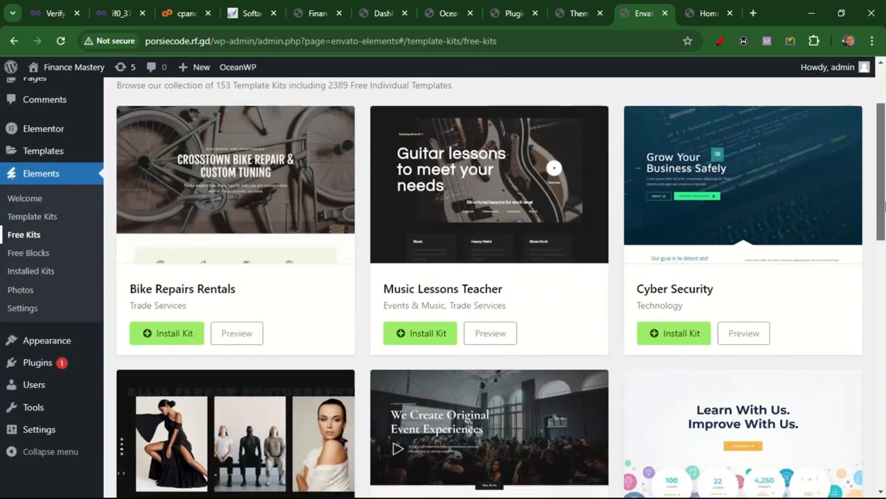
left_click_drag(885, 204, 884, 156)
left_click(395, 133)
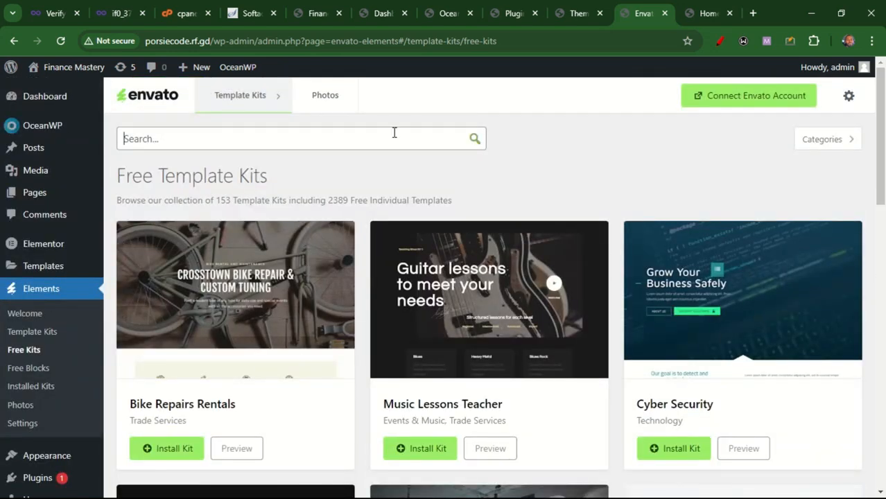
type("finance")
key("Return")
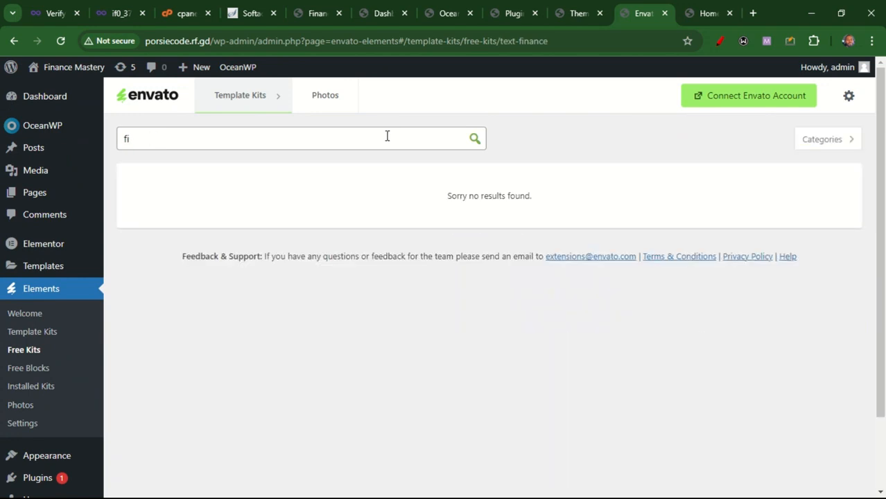
Filter the free kits by the Trade Services category, then return to the full Free Kits list
key("BackSpace")
key("BackSpace")
left_click(835, 139)
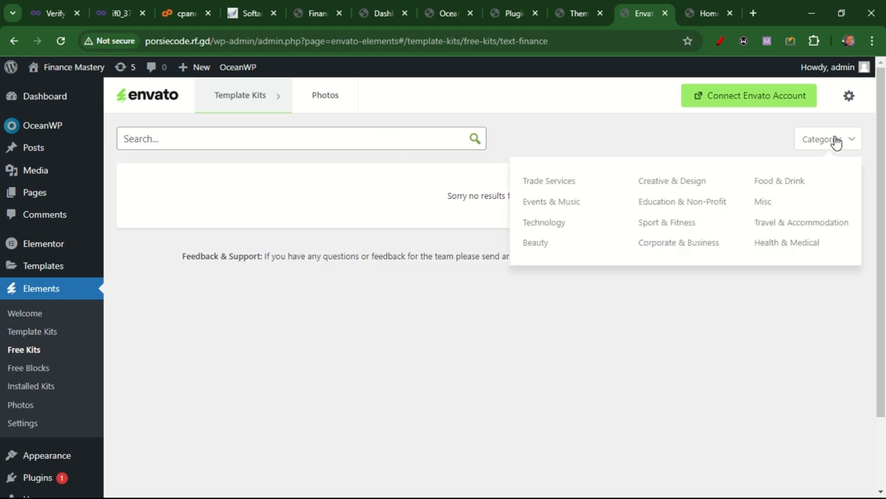
left_click(538, 183)
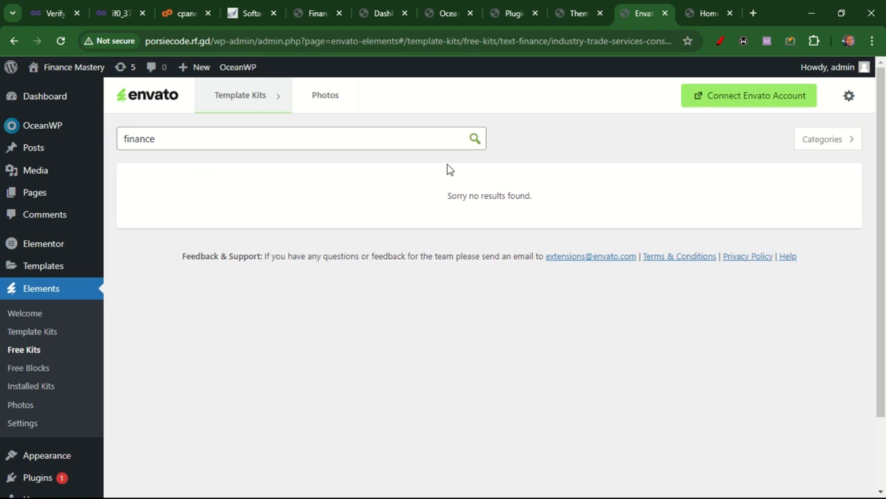
left_click(12, 351)
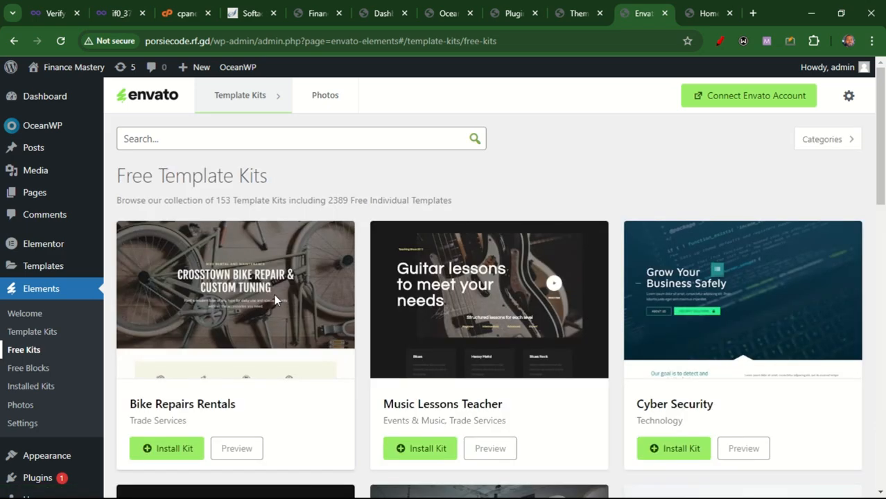
Browse the free template kits across pages 1 to 4 and return to the first page
left_click_drag(881, 140, 883, 414)
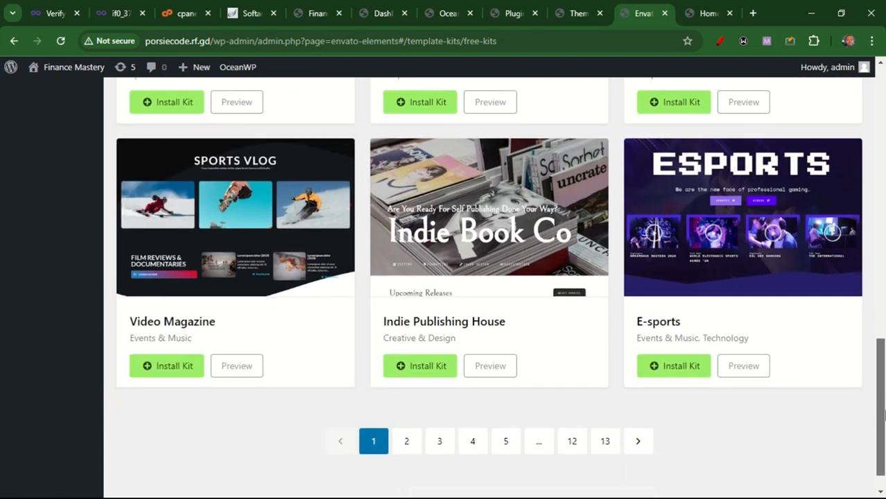
left_click(409, 442)
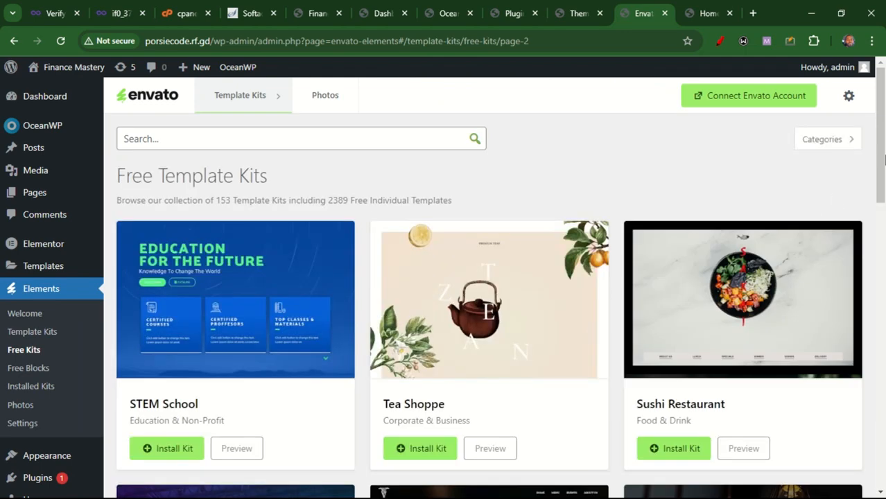
left_click_drag(884, 147, 883, 431)
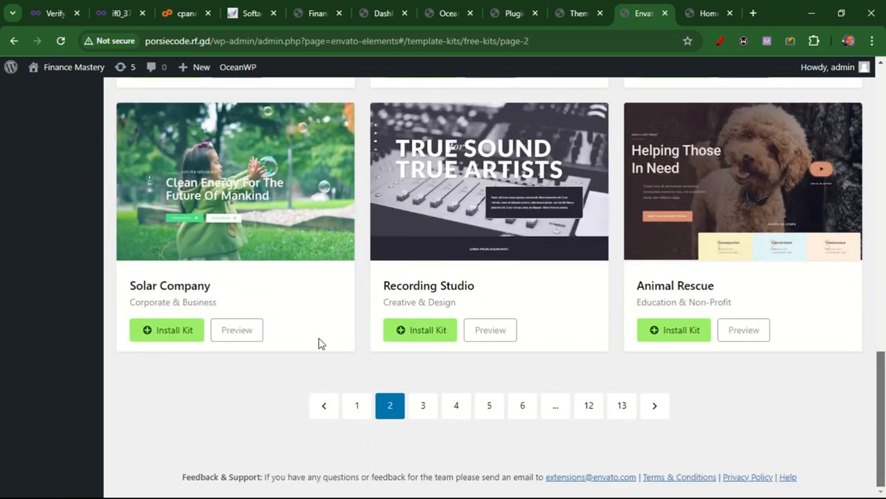
left_click(423, 408)
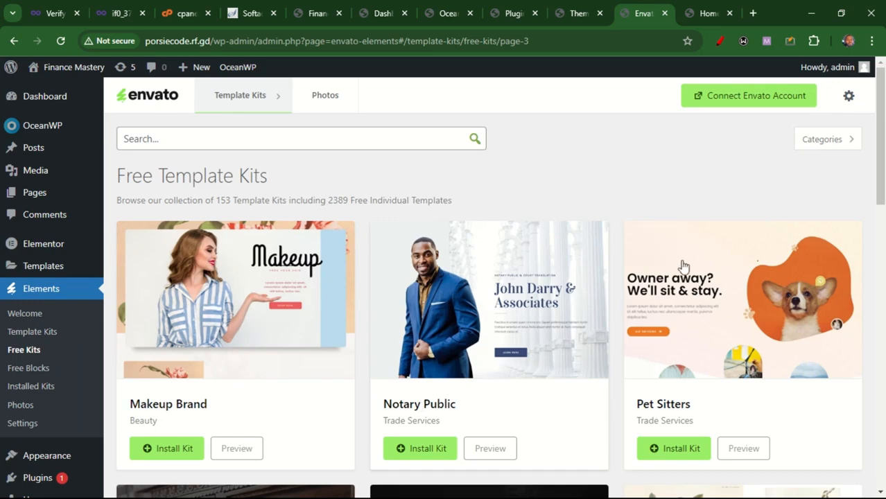
left_click_drag(883, 124, 747, 404)
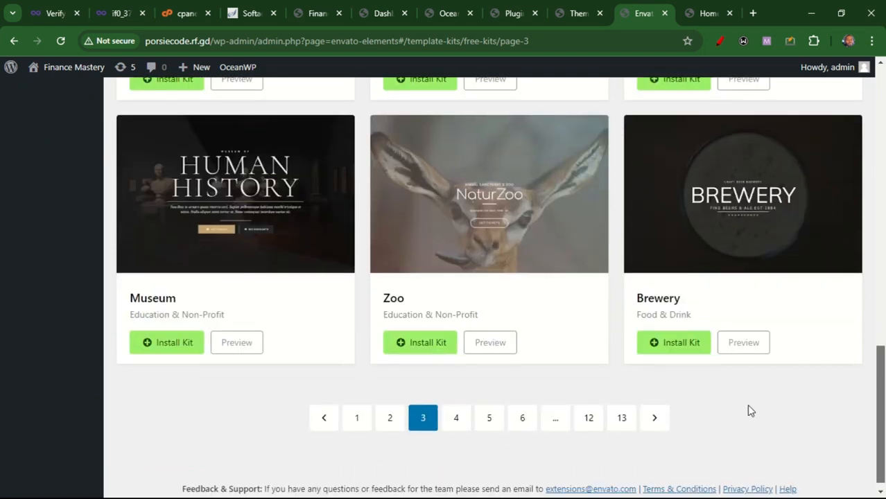
left_click(456, 417)
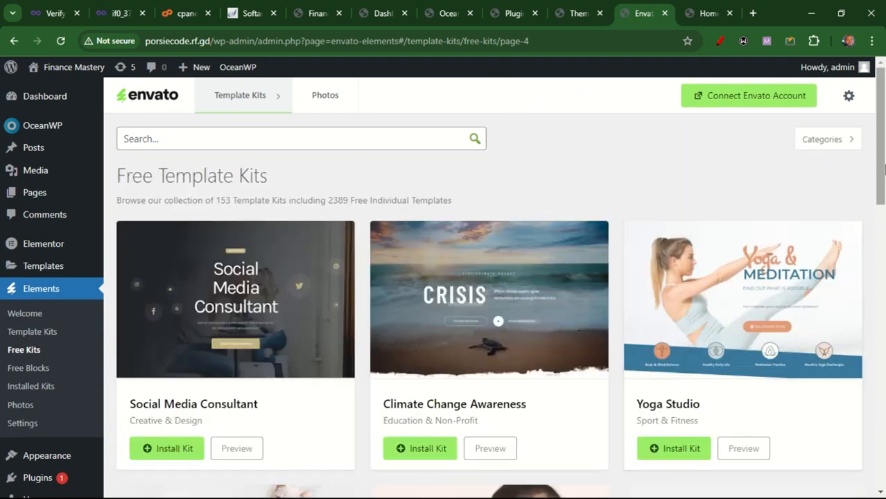
left_click_drag(883, 142, 883, 331)
scroll(883, 331, "down", 2)
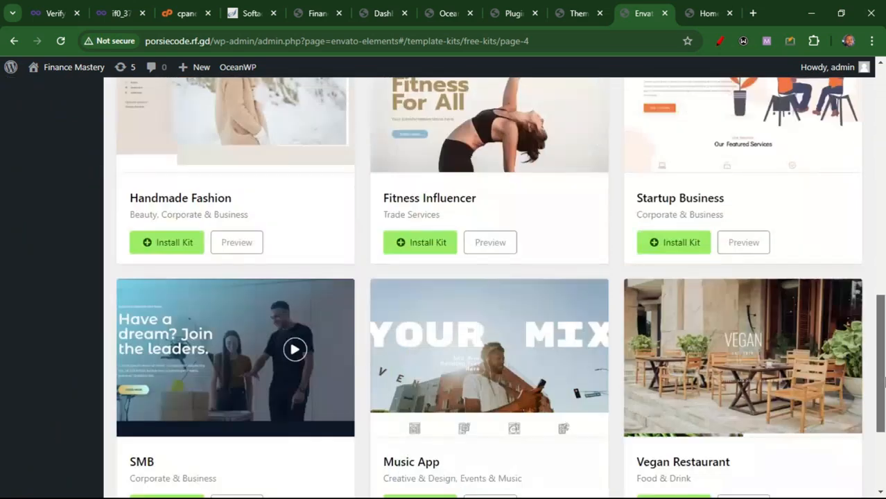
scroll(883, 367, "down", 2)
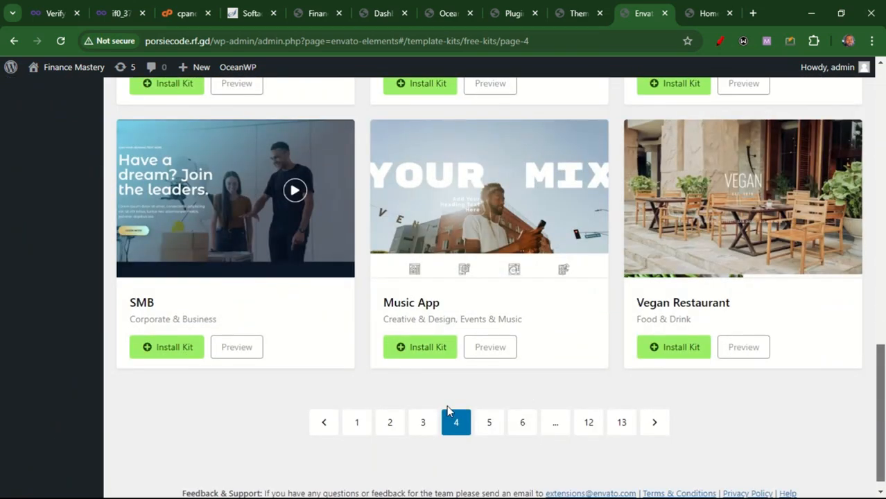
left_click(357, 424)
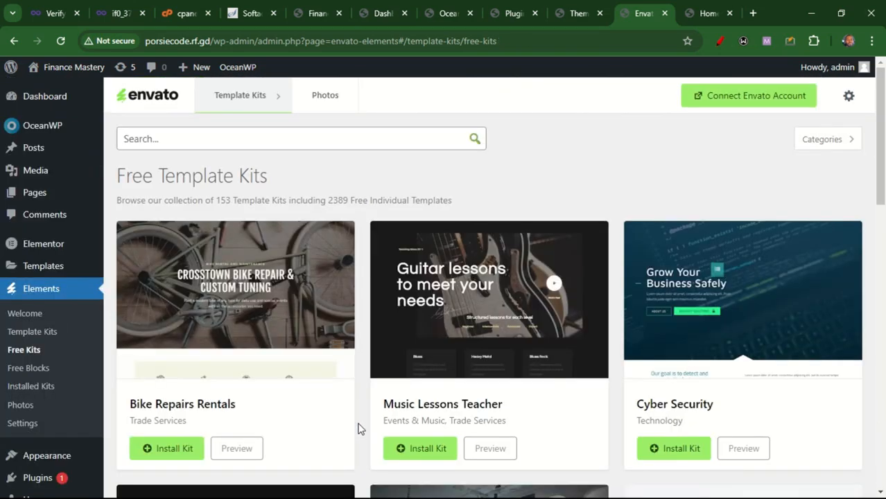
Install the Video Magazine free template kit and open it
left_click_drag(882, 154, 883, 393)
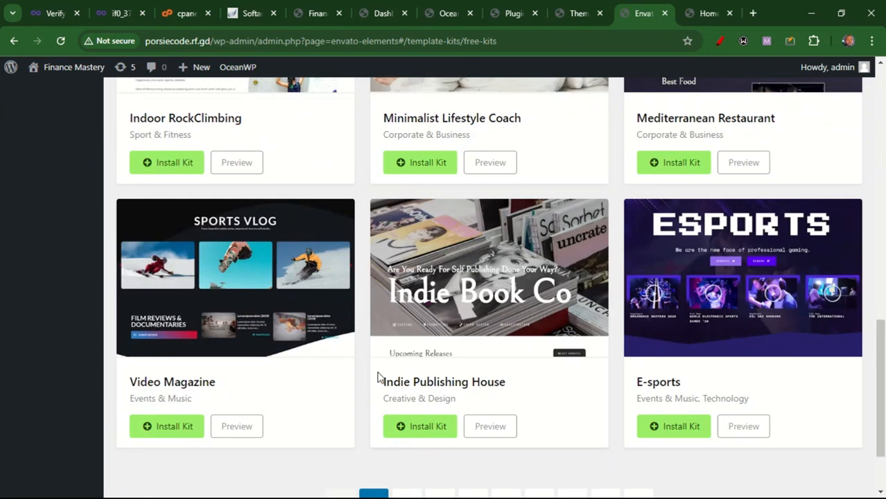
left_click(171, 430)
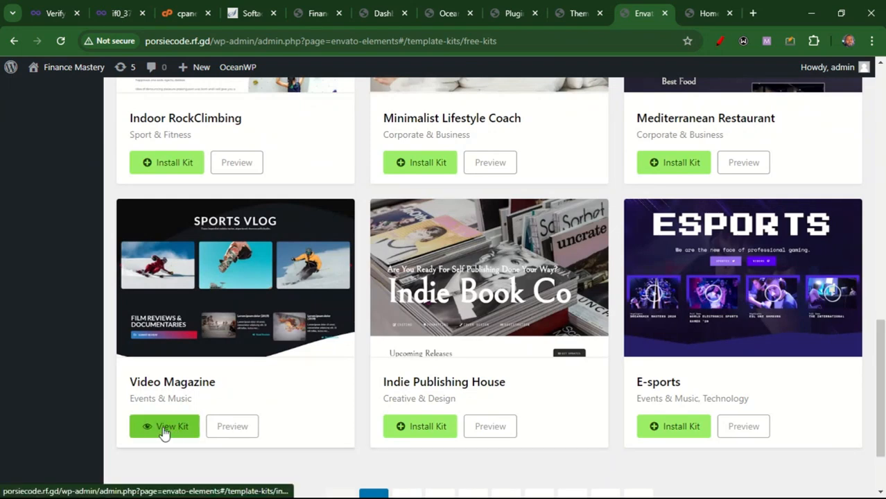
left_click(164, 428)
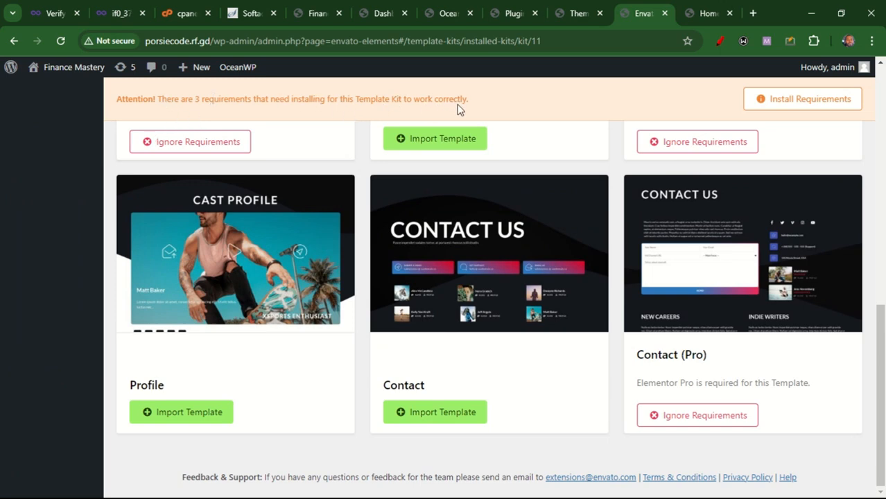
Install the kit's missing requirements, the Elementor default color and typography schemes
left_click_drag(882, 323, 884, 97)
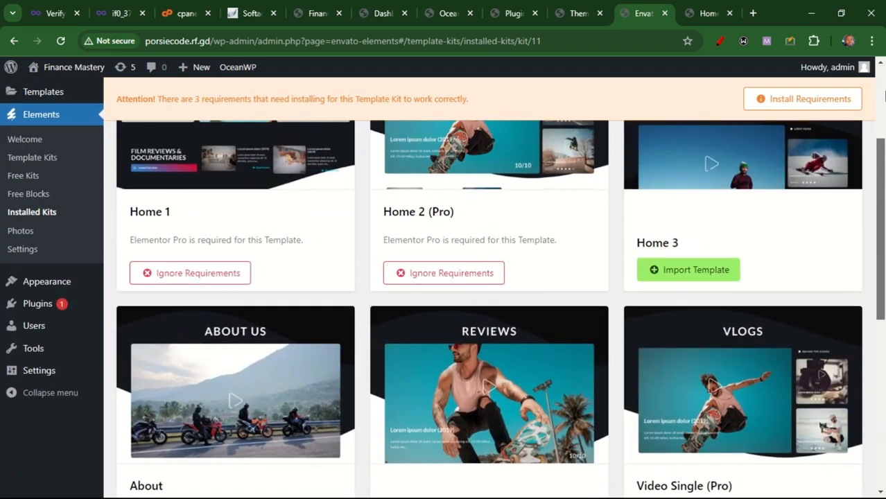
scroll(883, 106, "up", 3)
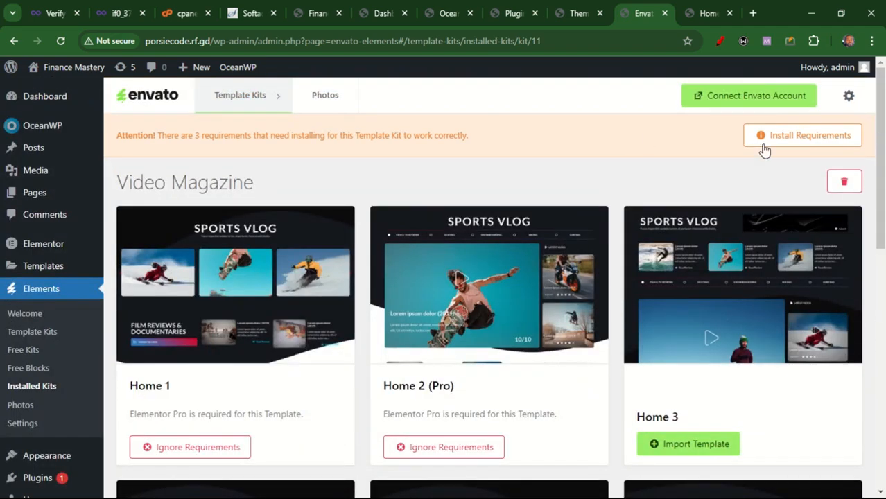
left_click(773, 142)
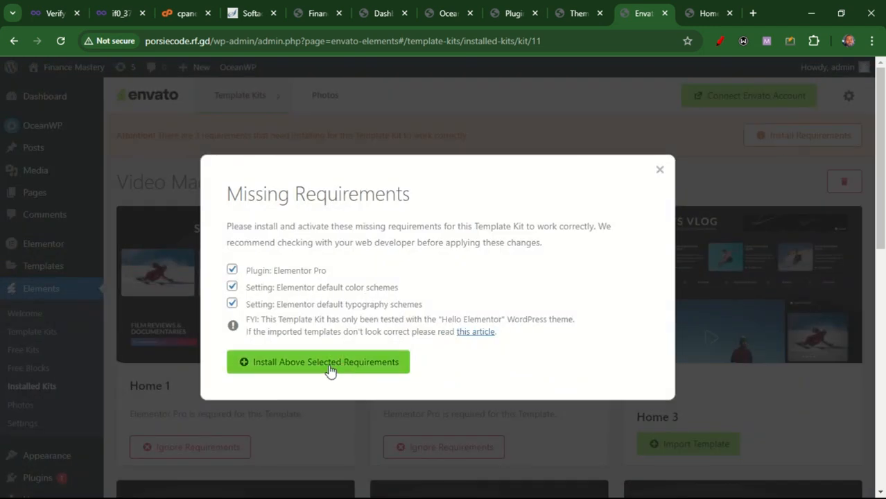
left_click(331, 370)
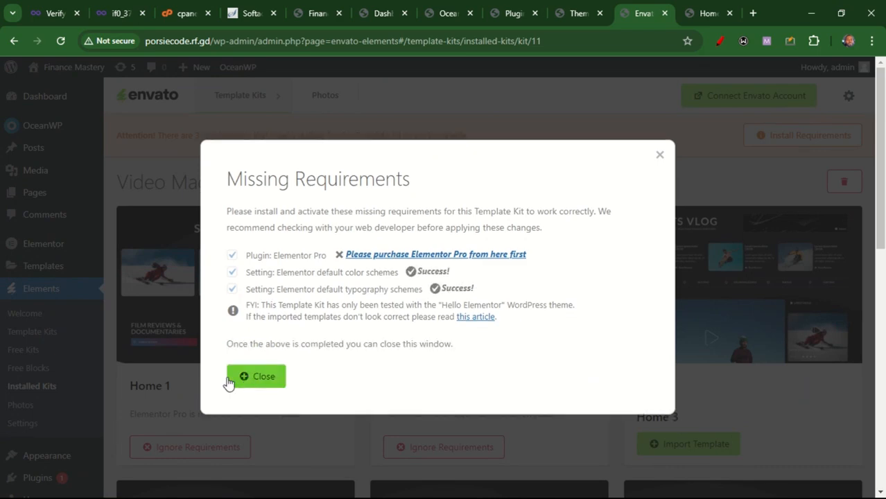
left_click(231, 382)
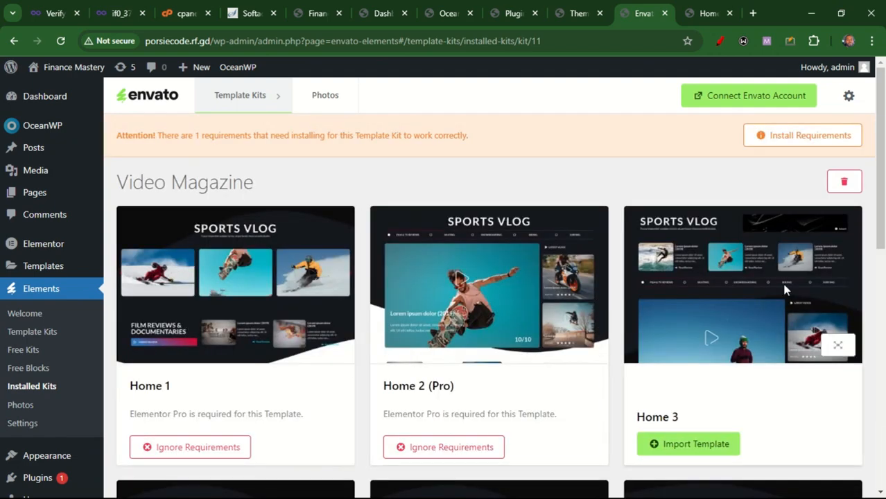
Ignore the Elementor Pro requirements on the kit's Home 1, Home 2, Video Single and Contact templates
left_click_drag(883, 217, 884, 239)
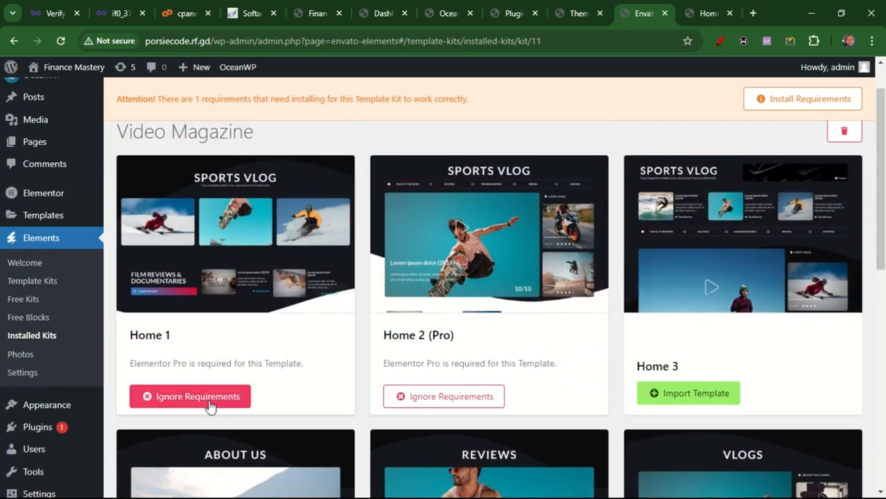
left_click(201, 402)
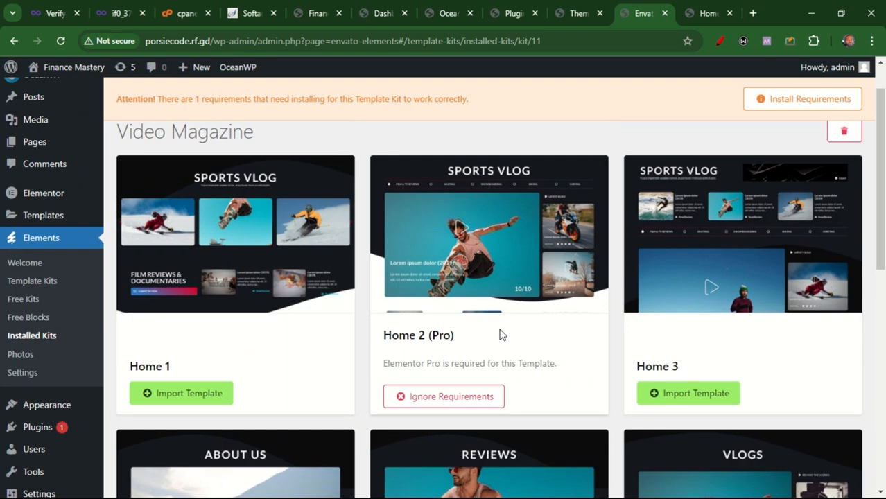
left_click(469, 402)
left_click_drag(884, 239, 884, 431)
left_click(705, 246)
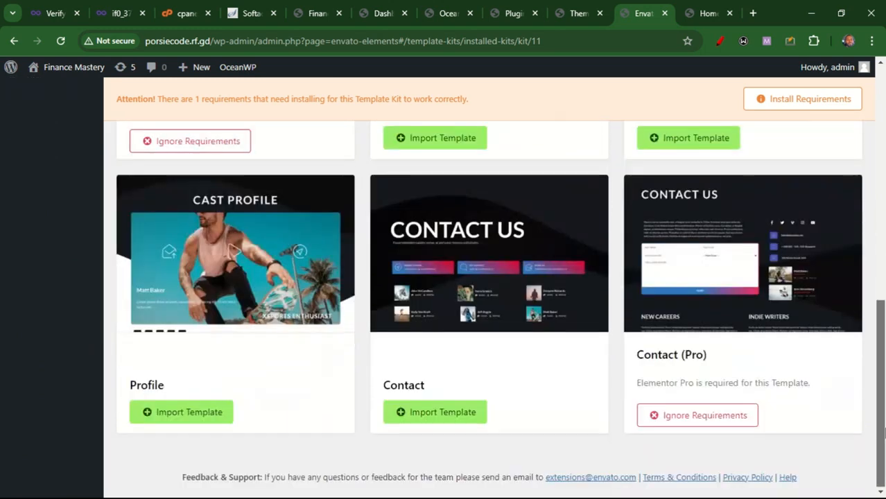
left_click(683, 416)
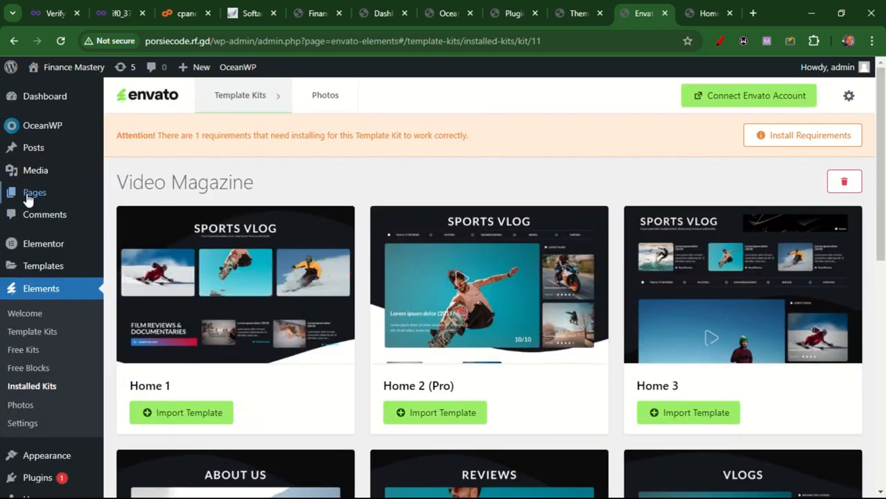
Open the Home page in the Elementor editor, dismissing the notifications popup and Structure panel
mouse_move(28, 197)
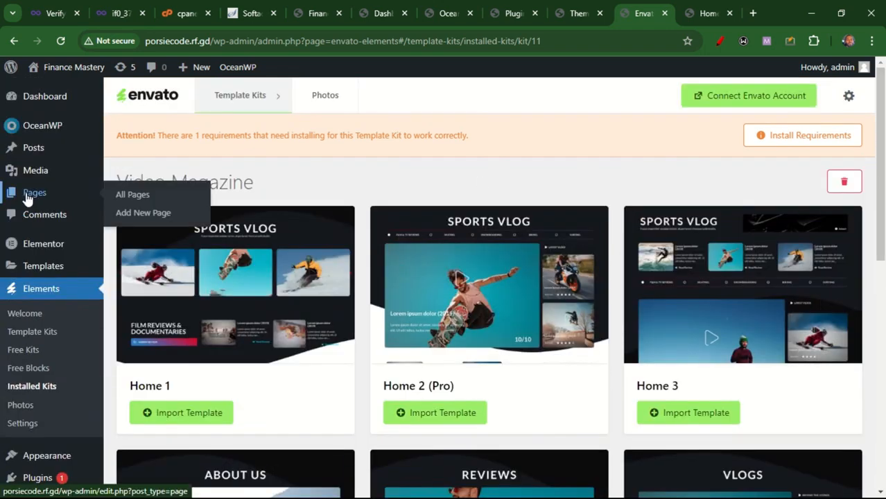
left_click(137, 197)
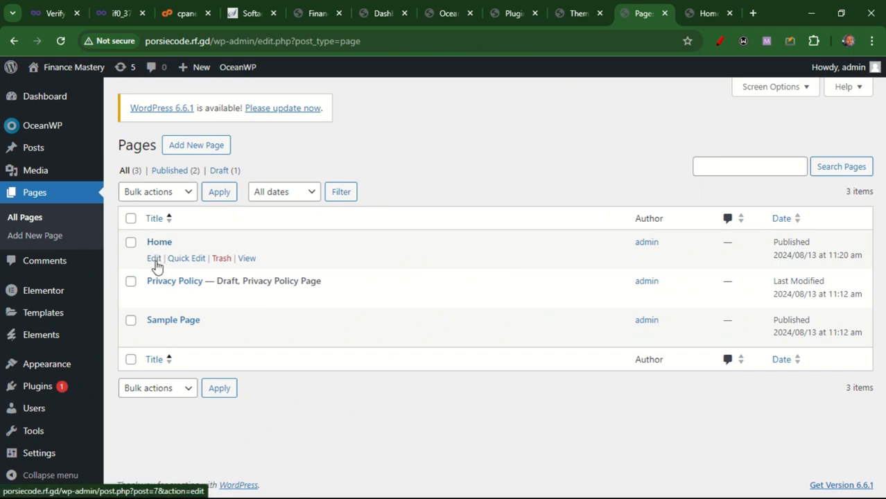
left_click(154, 258)
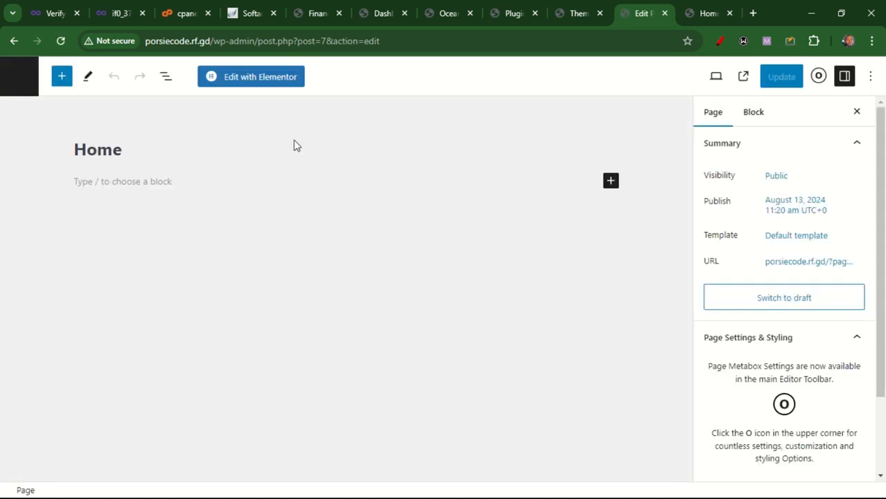
left_click(258, 79)
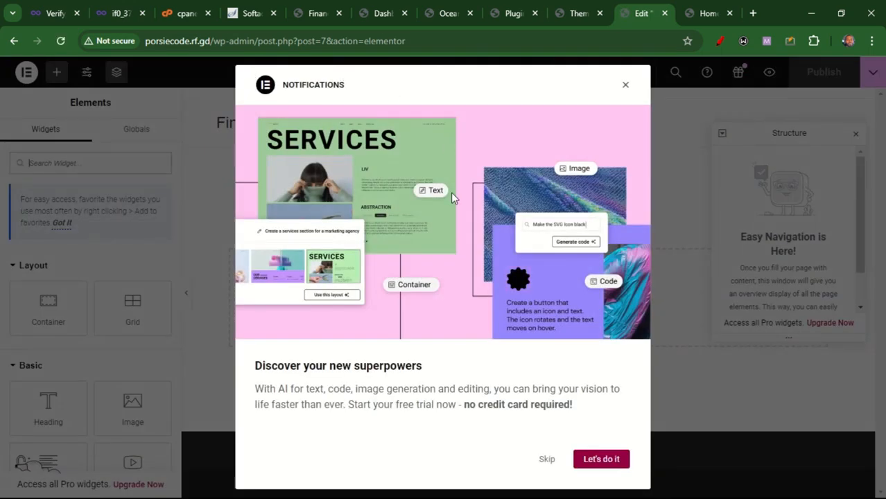
left_click(627, 88)
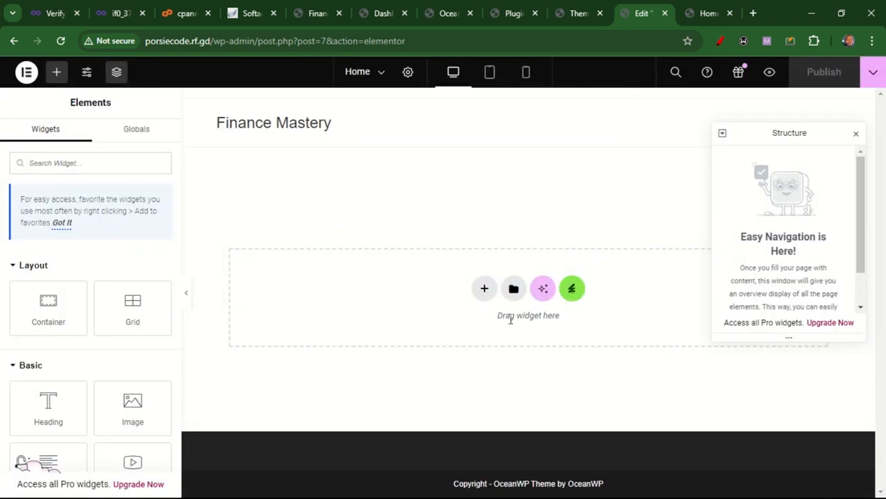
left_click(856, 134)
Insert the Video Magazine kit's Home 1 template into the Home page from the Envato kit library
left_click(571, 290)
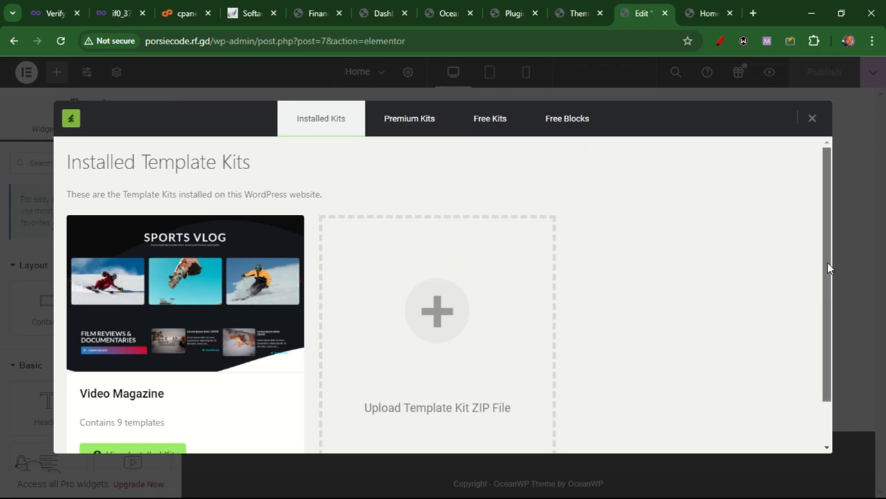
scroll(826, 263, "down", 2)
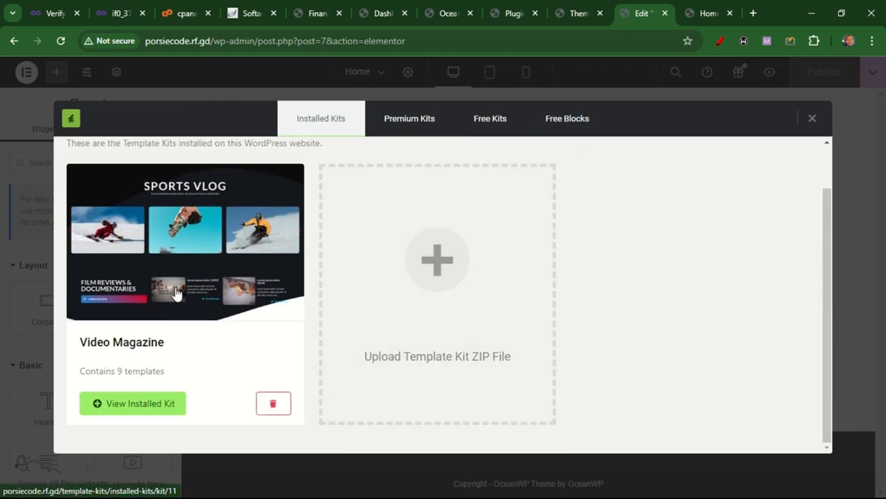
left_click(137, 411)
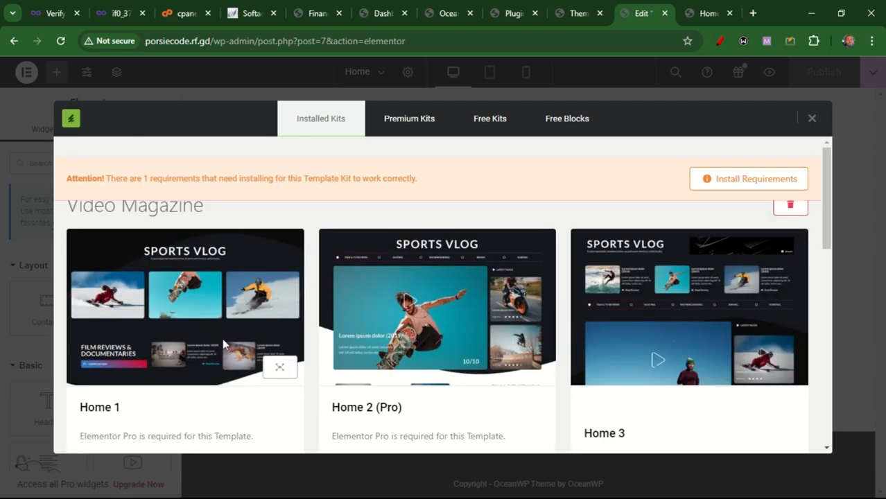
left_click_drag(835, 230, 833, 230)
left_click(572, 289)
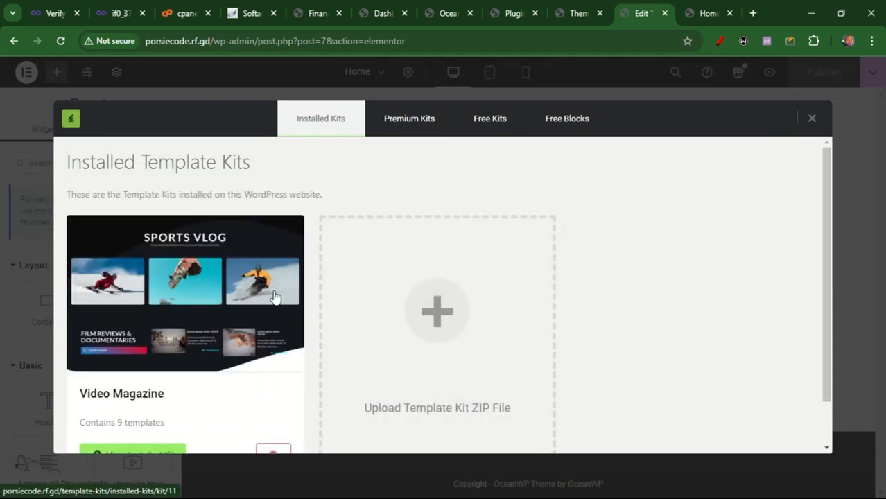
left_click(187, 298)
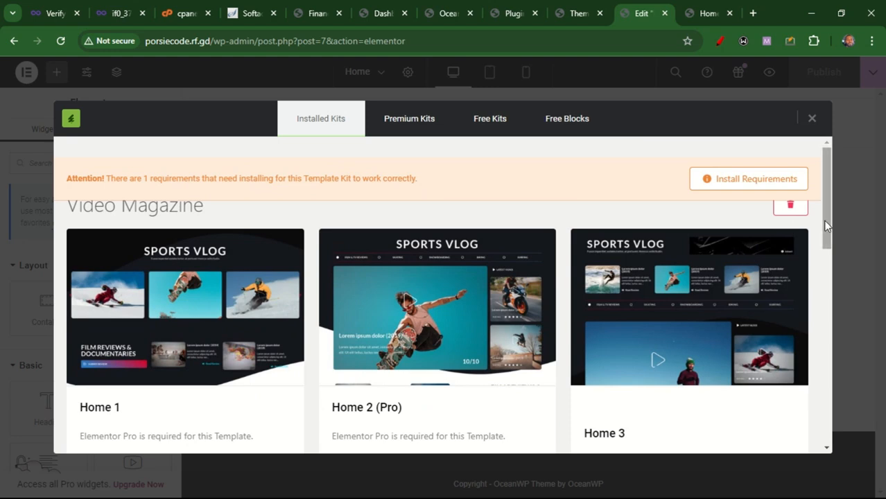
left_click_drag(827, 226, 826, 254)
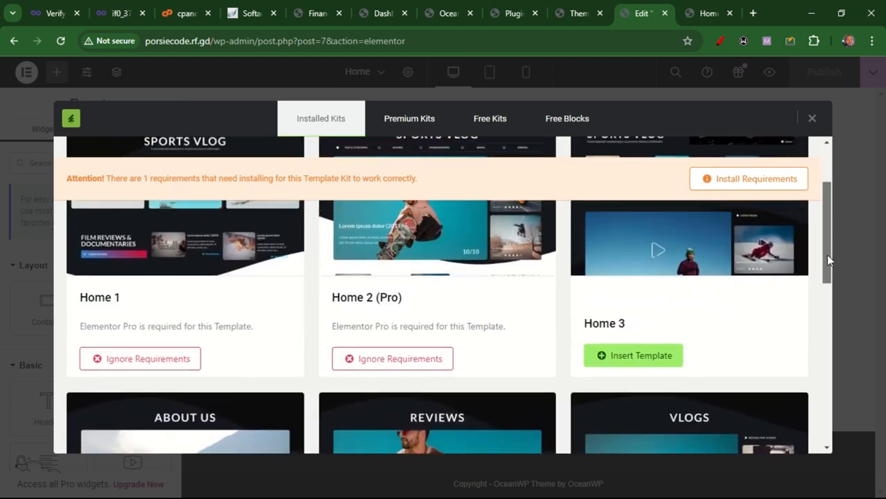
left_click(139, 364)
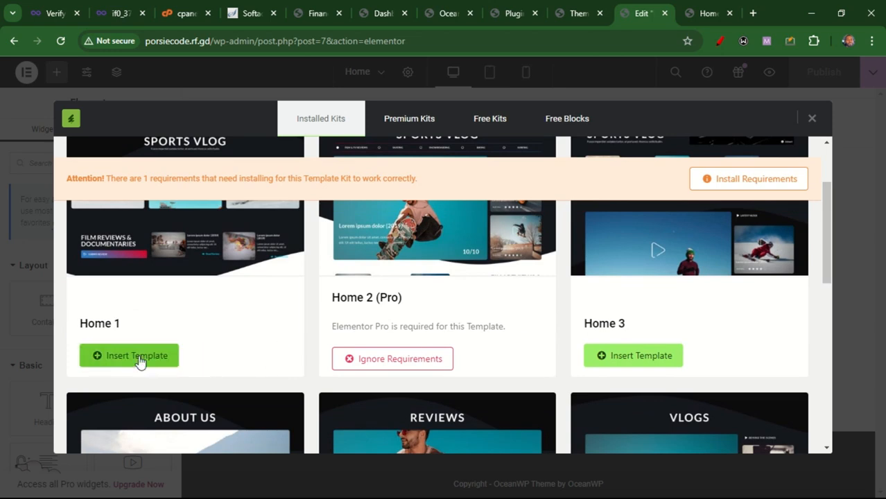
left_click(138, 358)
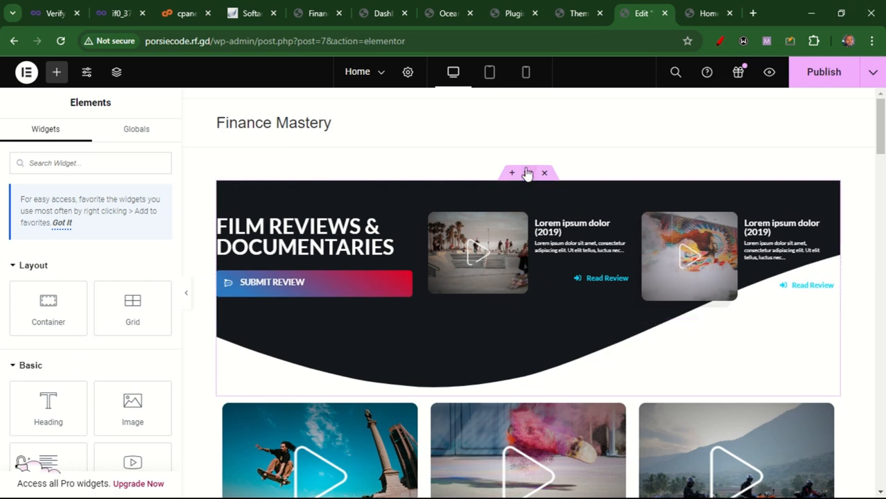
Delete the New Film & TV Reviews section at the bottom of the page
mouse_move(470, 6)
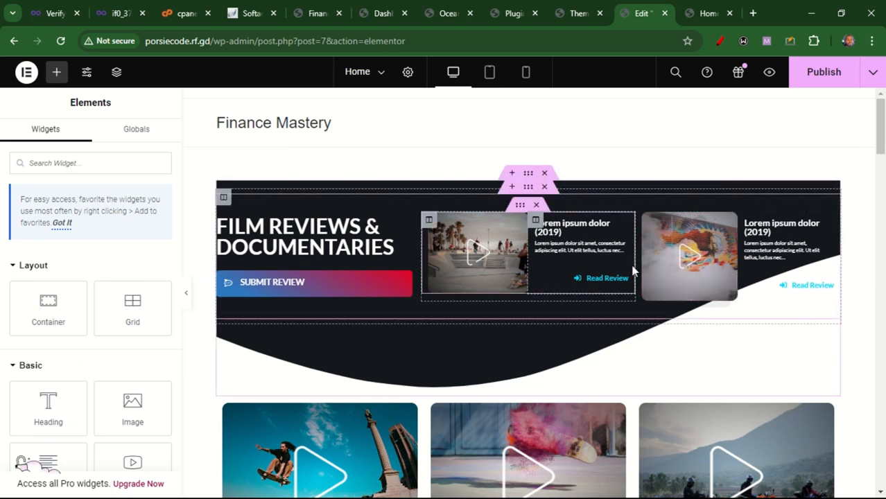
left_click_drag(880, 149, 882, 442)
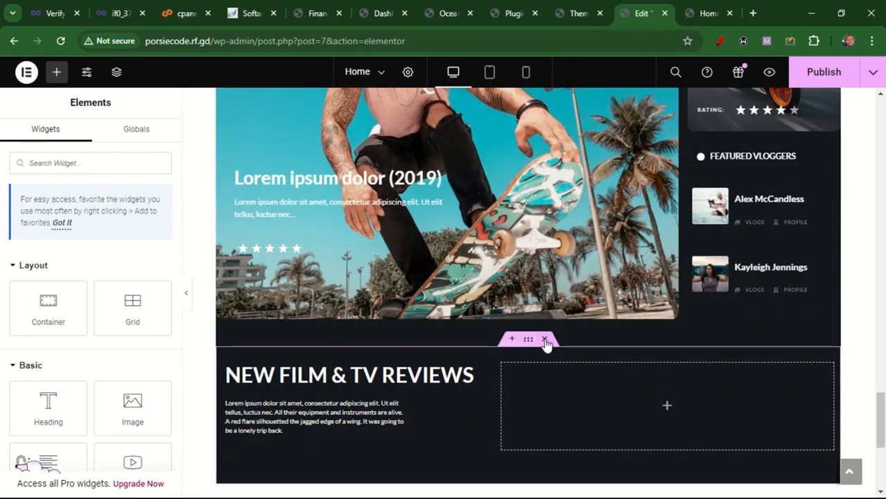
left_click(545, 340)
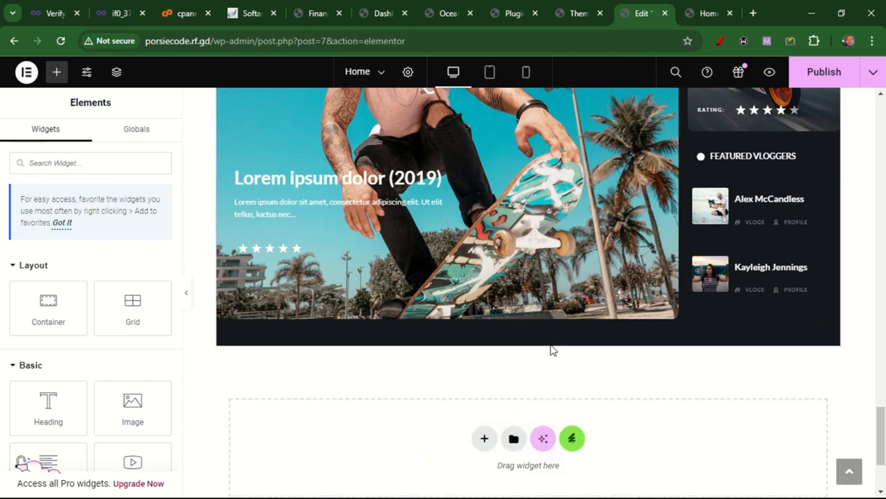
Turn on Stretch Section for the top Film Reviews & Documentaries hero section
left_click_drag(883, 436, 875, 134)
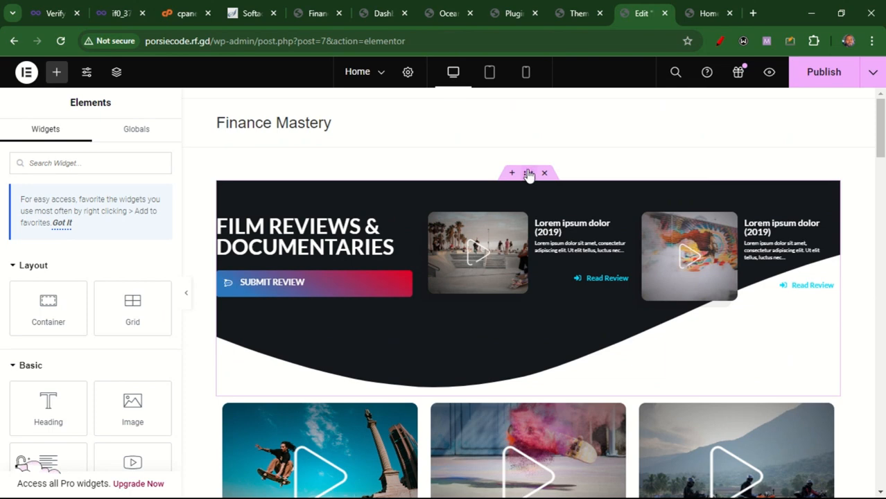
left_click(528, 174)
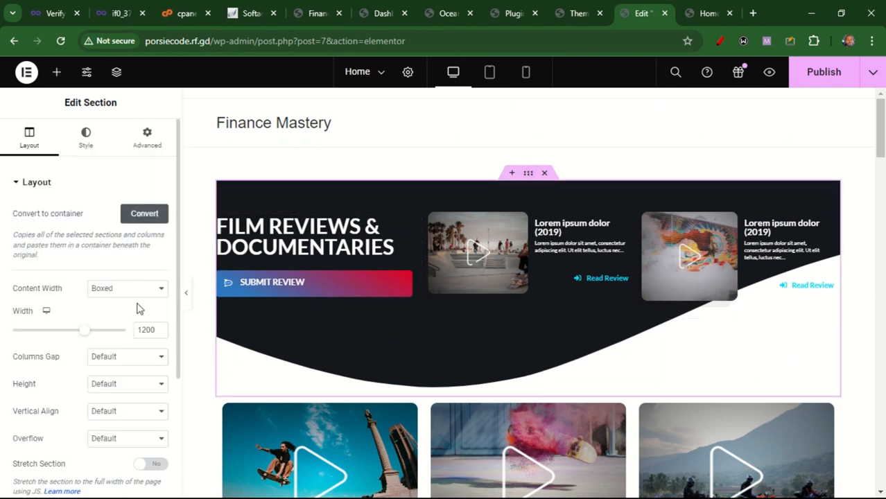
left_click(149, 463)
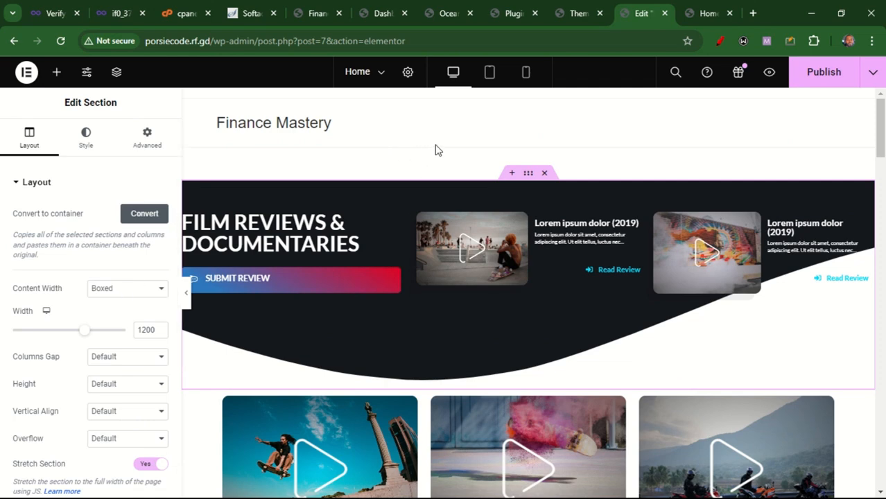
left_click(148, 289)
left_click(151, 289)
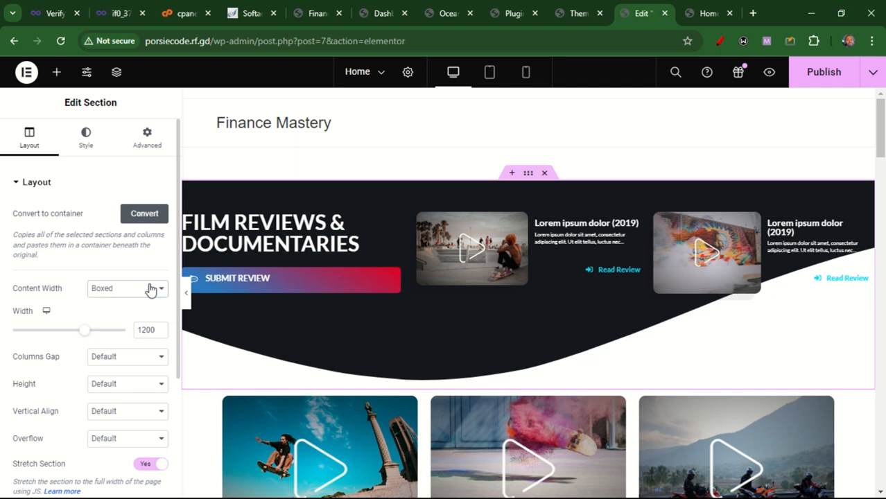
Set the hero section's top and bottom margins to -50 px
left_click(148, 147)
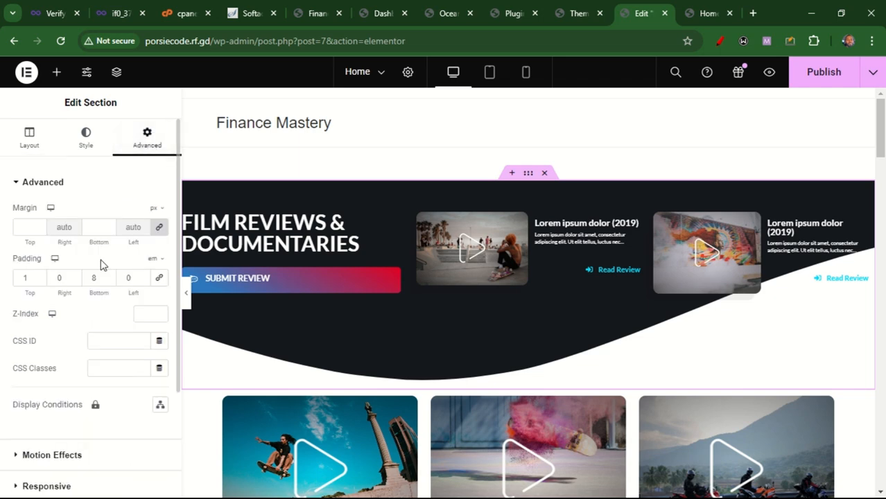
left_click(21, 229)
type("-50")
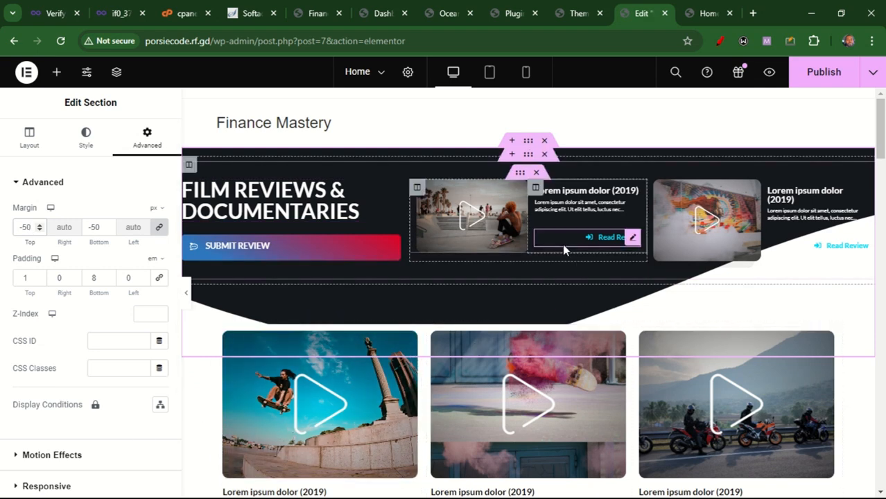
left_click_drag(180, 263, 73, 262)
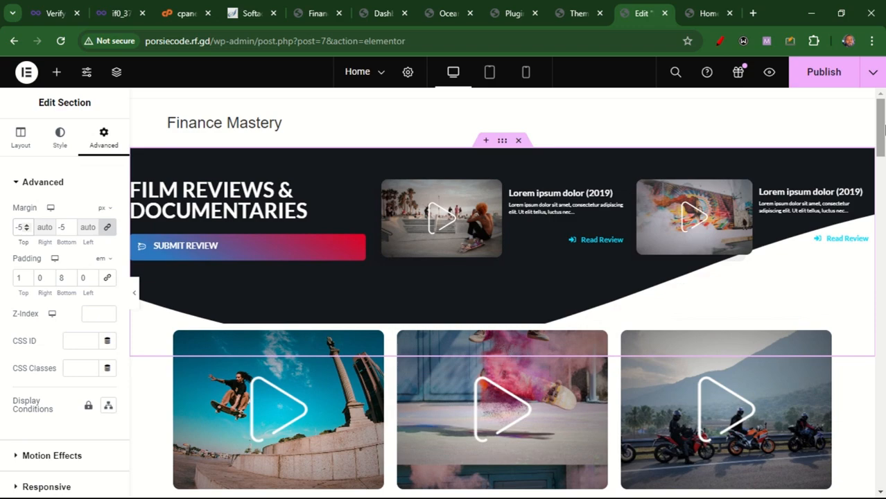
Open the large motorbike image widget's settings and dismiss the image optimizer notice
left_click_drag(882, 128, 883, 204)
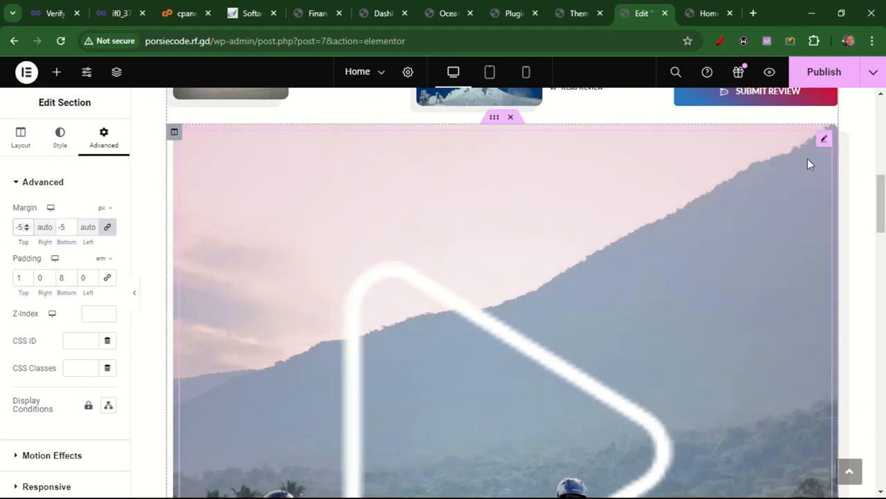
left_click(825, 140)
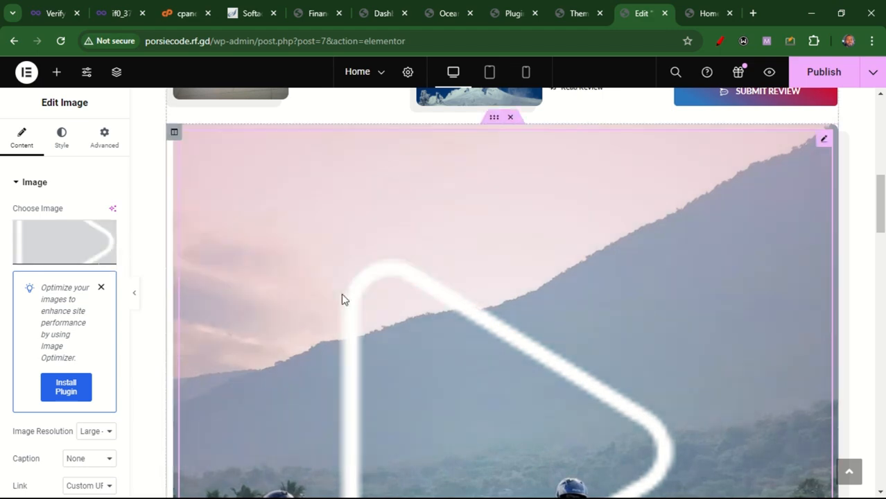
left_click_drag(880, 201, 882, 224)
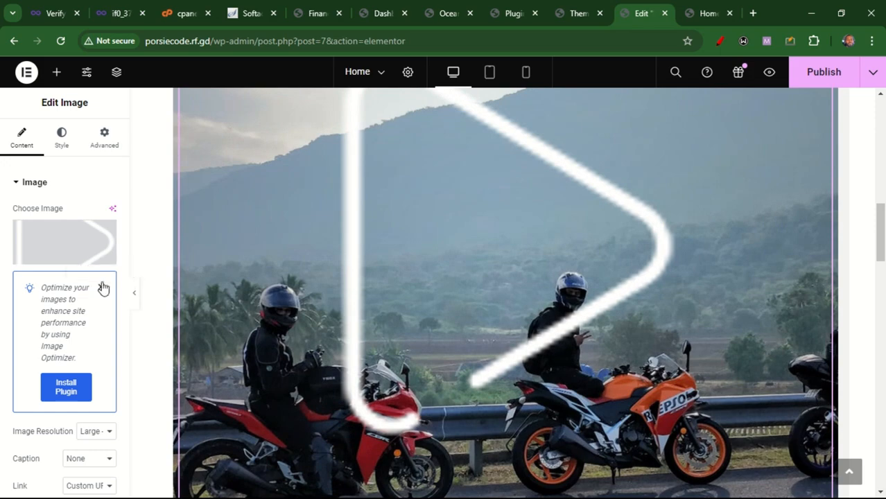
left_click(103, 288)
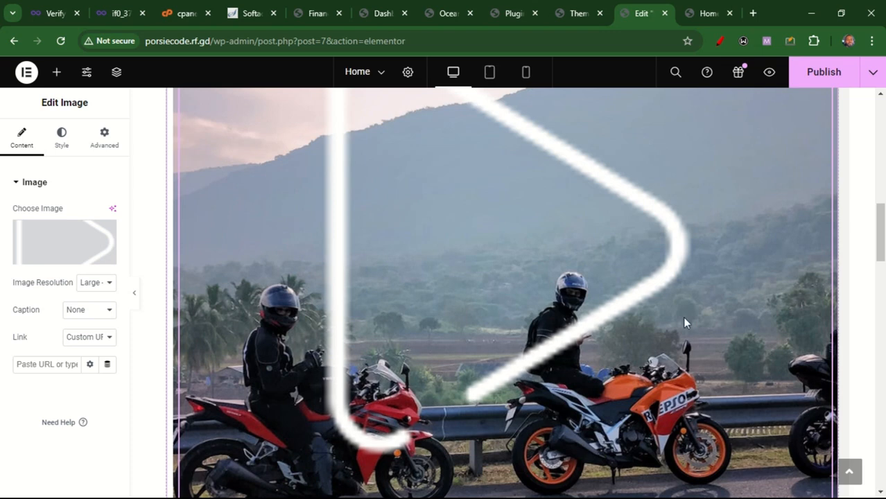
Turn on Stretch Section for the three-card rating row below the featured Lorem ipsum block
left_click_drag(884, 239, 885, 201)
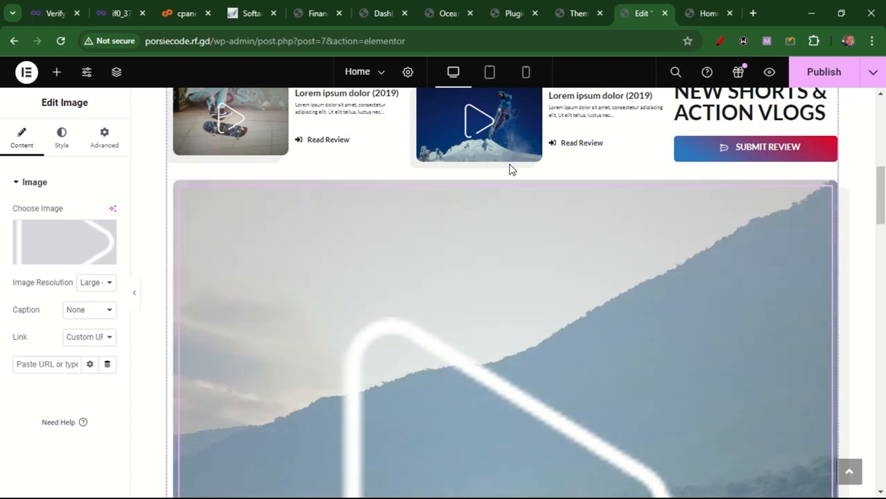
left_click_drag(882, 194, 884, 298)
left_click(502, 168)
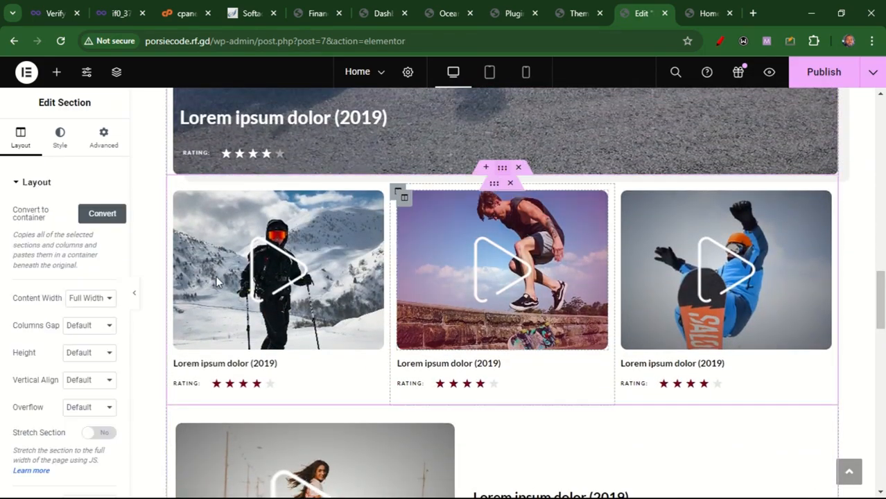
left_click(109, 433)
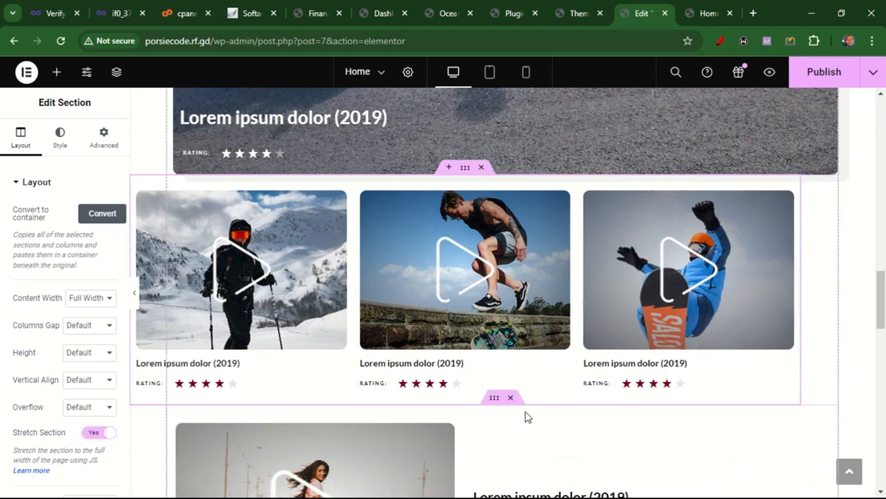
Turn on Stretch Section for the section containing the large video and Latest Vlogs column
left_click_drag(883, 305, 883, 332)
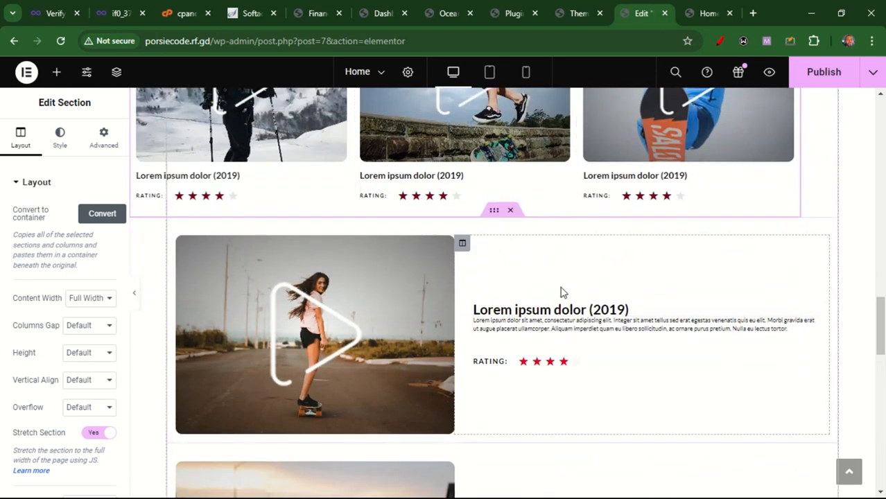
left_click_drag(881, 331, 883, 379)
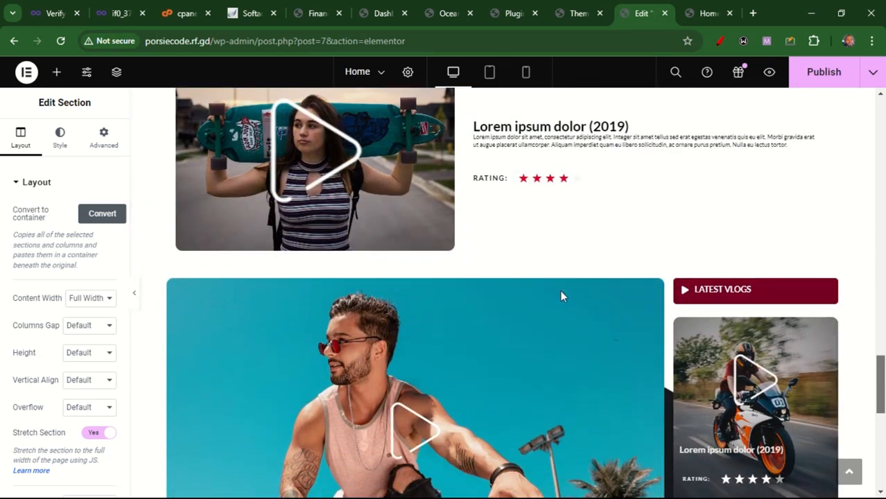
left_click(502, 264)
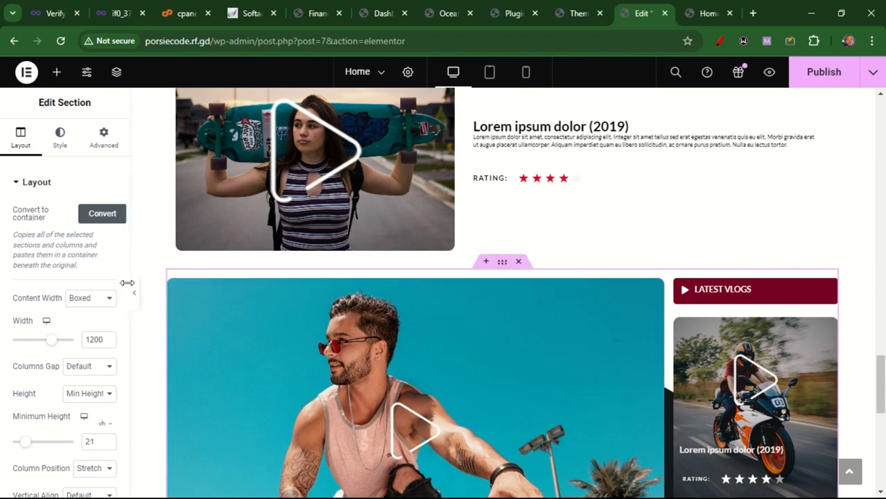
left_click_drag(127, 291, 127, 360)
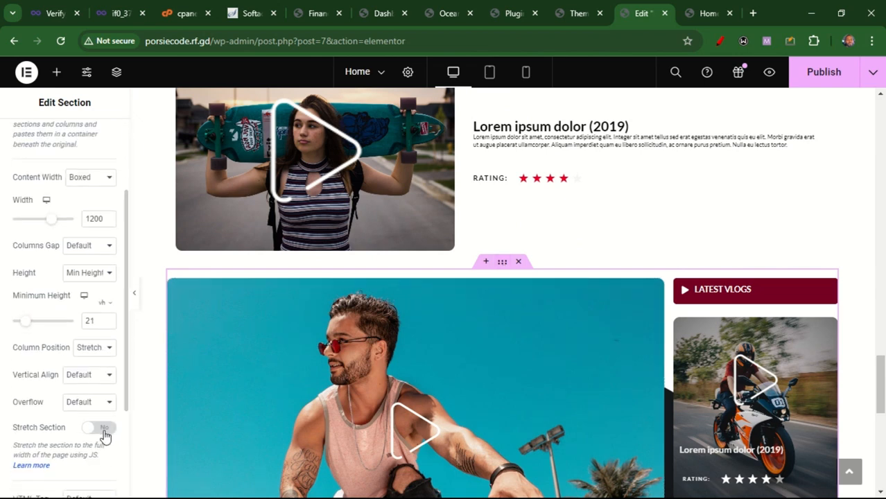
left_click(102, 435)
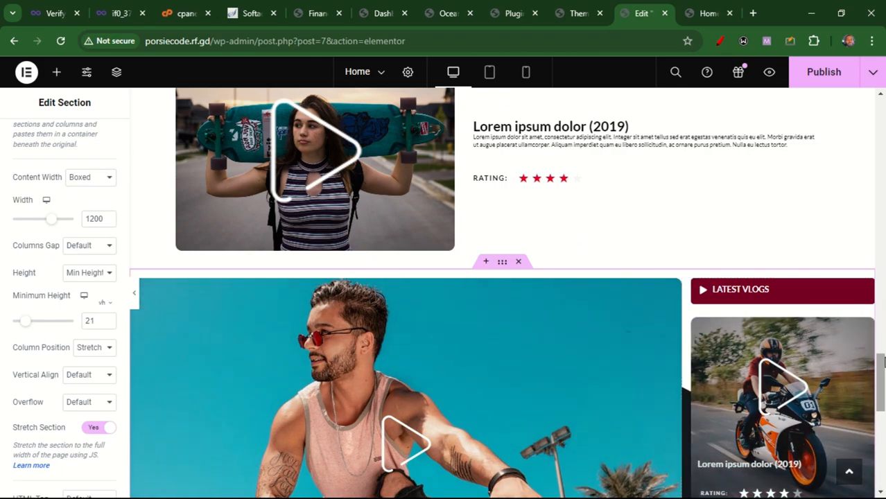
Preview the Home page in a new tab and scroll through the layout
left_click_drag(882, 363, 882, 203)
left_click_drag(885, 129, 884, 111)
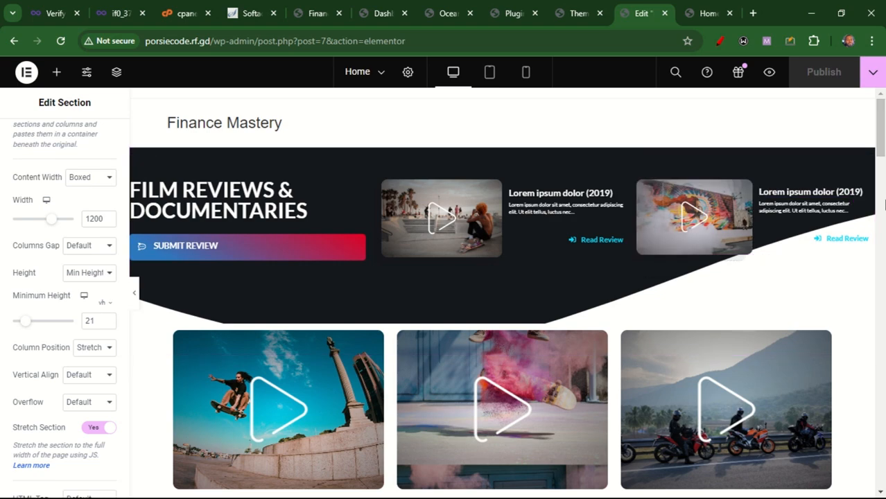
scroll(880, 125, "down", 1)
scroll(830, 111, "up", 1)
left_click_drag(880, 128, 879, 363)
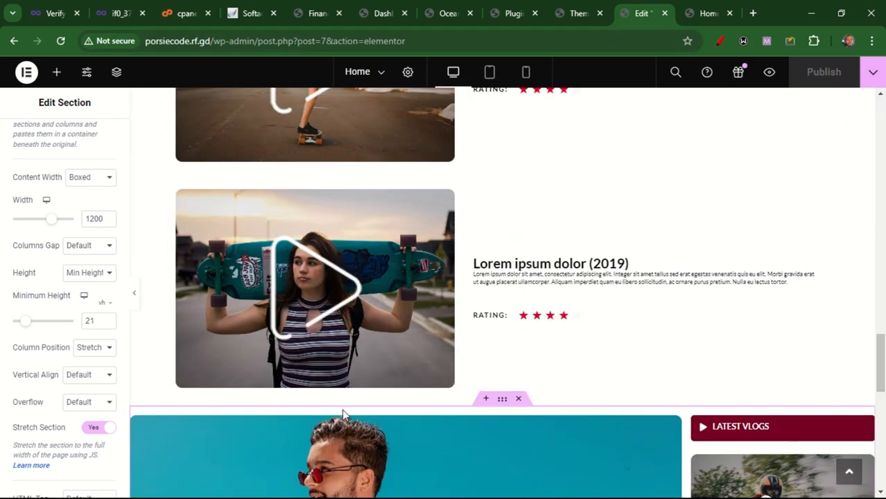
left_click_drag(125, 327, 127, 479)
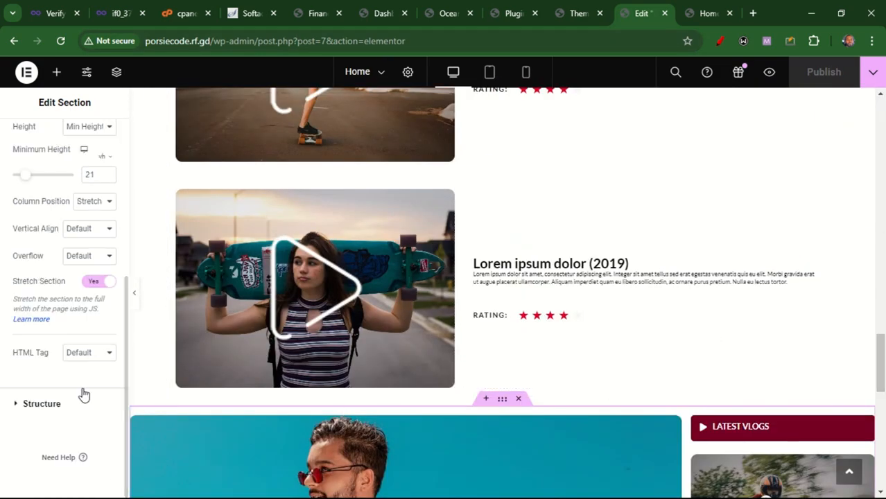
left_click(381, 73)
left_click(380, 73)
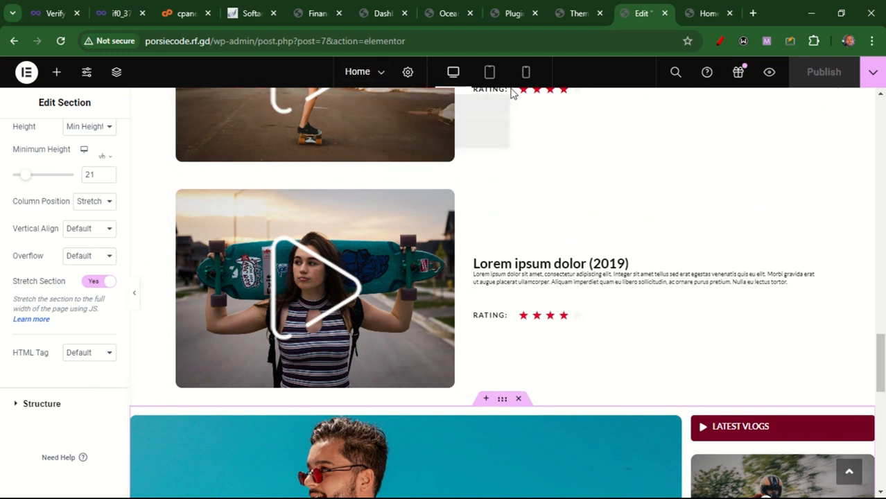
left_click(772, 82)
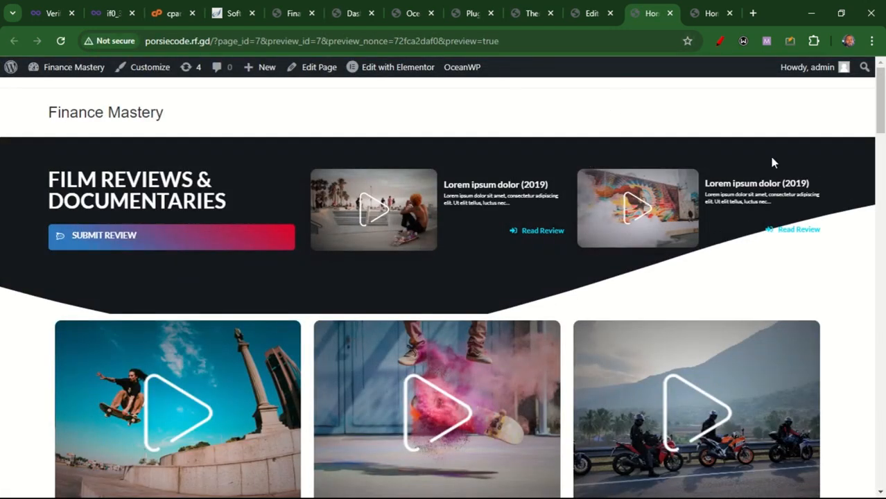
left_click_drag(885, 104, 883, 243)
left_click_drag(884, 186, 880, 81)
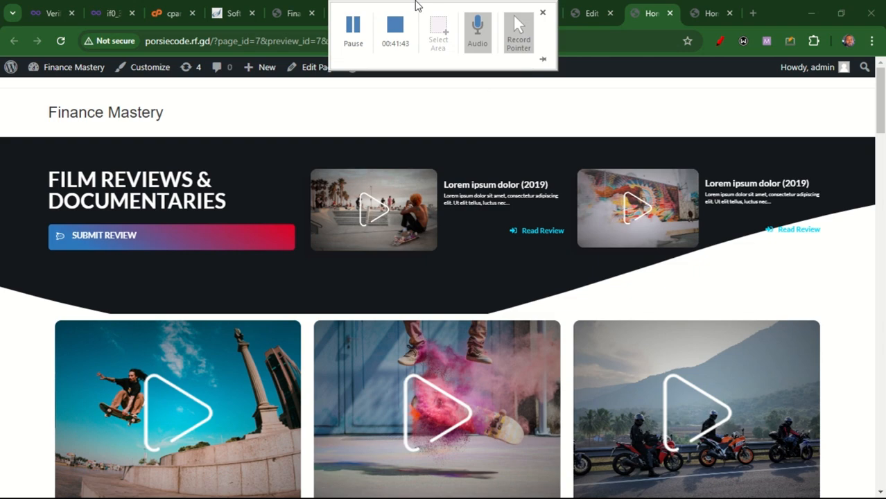
Open the Posts list and view the Hello world! post in a new tab
left_click(415, 17)
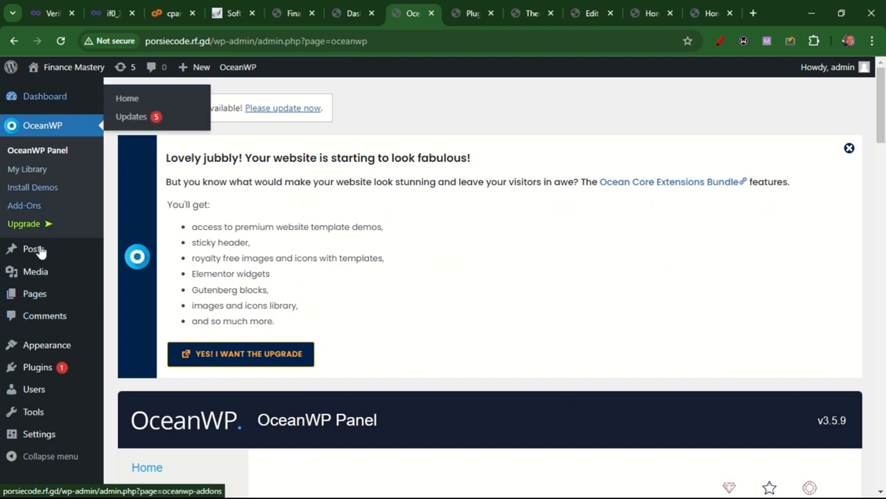
mouse_move(39, 256)
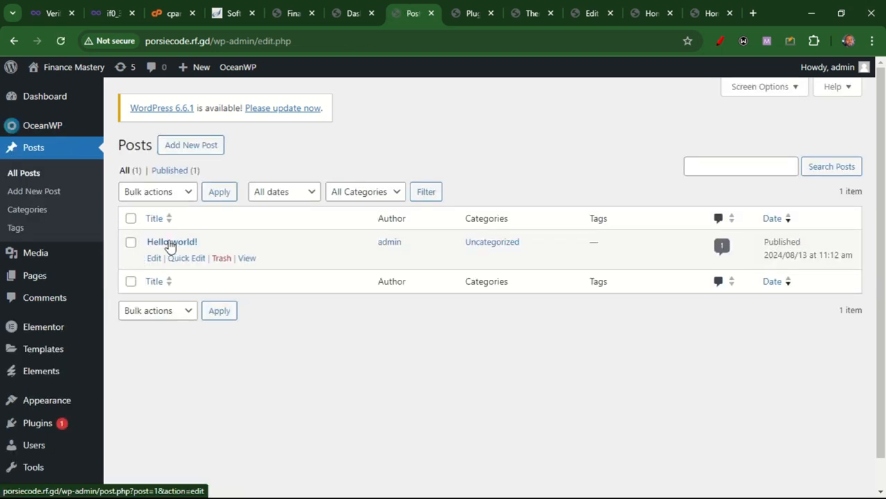
left_click(247, 259, "ctrl")
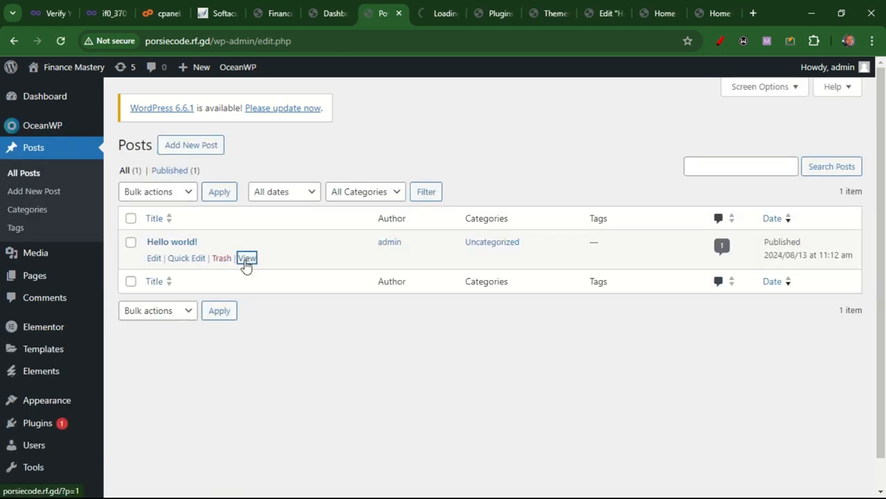
left_click(424, 11)
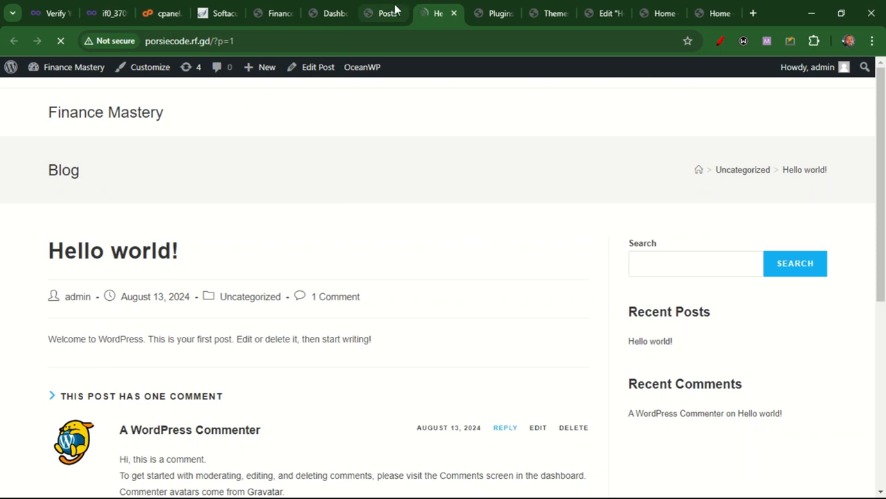
mouse_move(390, 6)
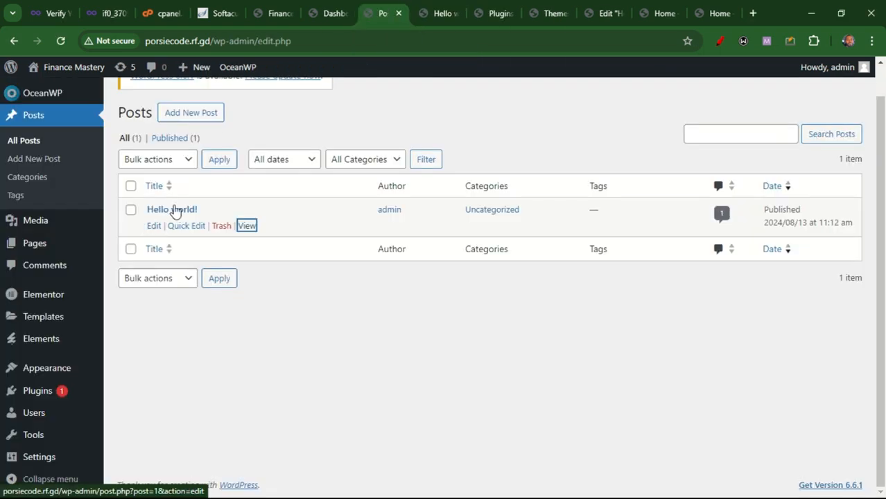
Open the Hello world! post in the block editor and delete its paragraph text
left_click(154, 226)
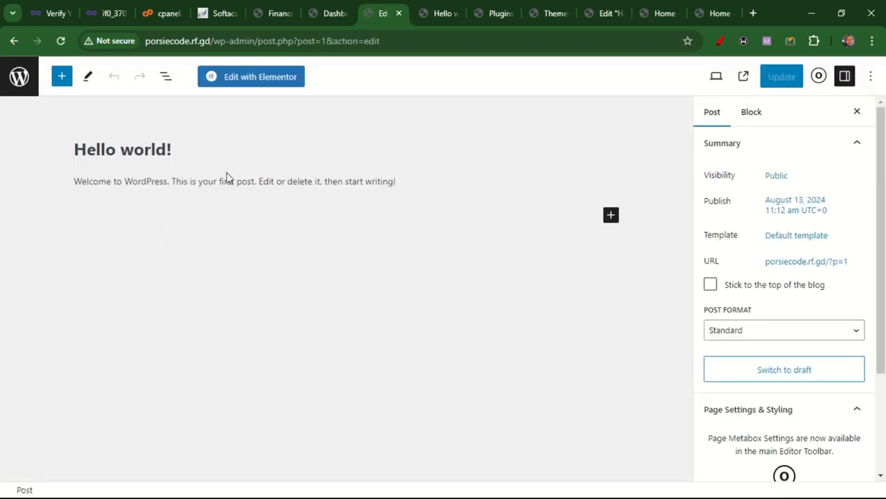
left_click(169, 181)
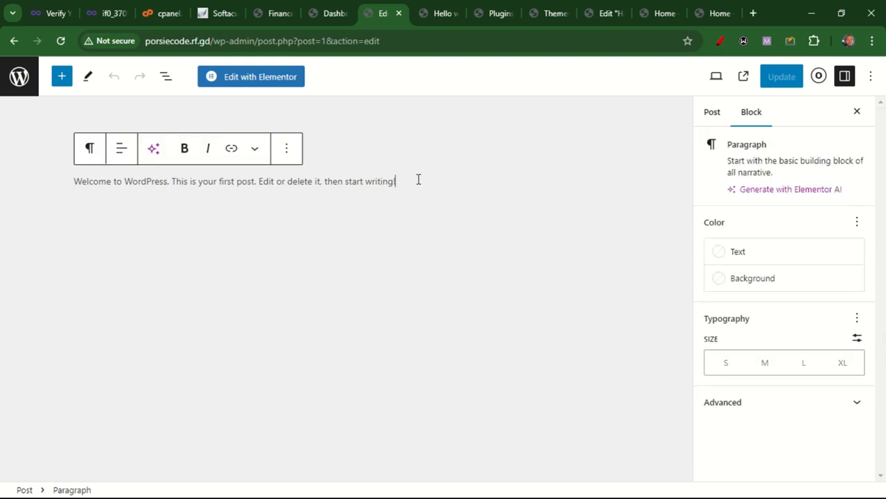
left_click_drag(418, 180, 78, 202)
left_click(534, 283)
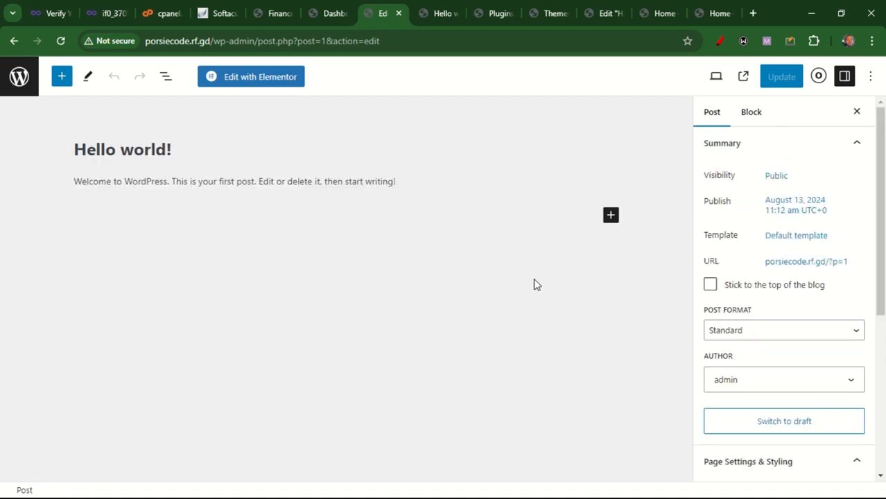
left_click(416, 190)
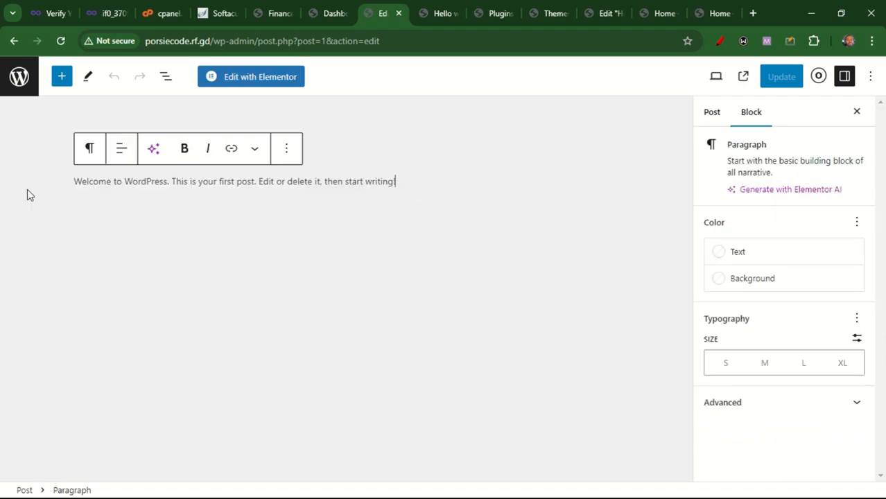
left_click(364, 151)
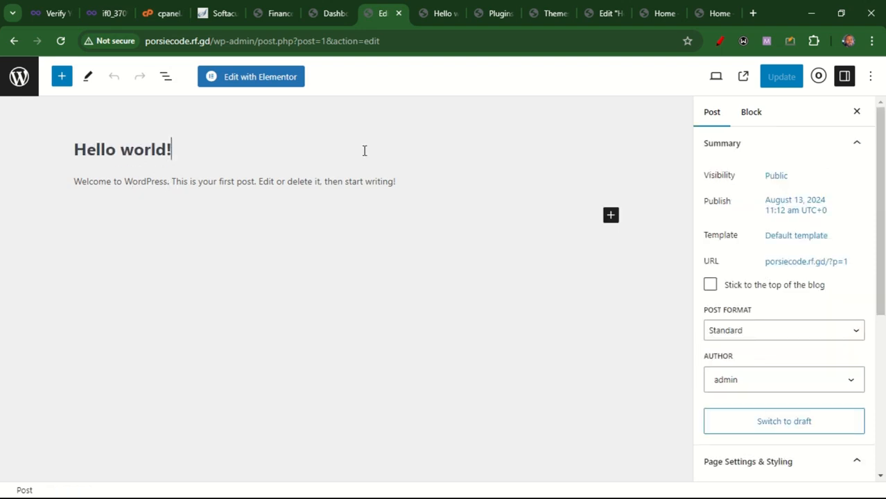
left_click(40, 153)
left_click_drag(176, 156, 64, 159)
left_click(64, 152)
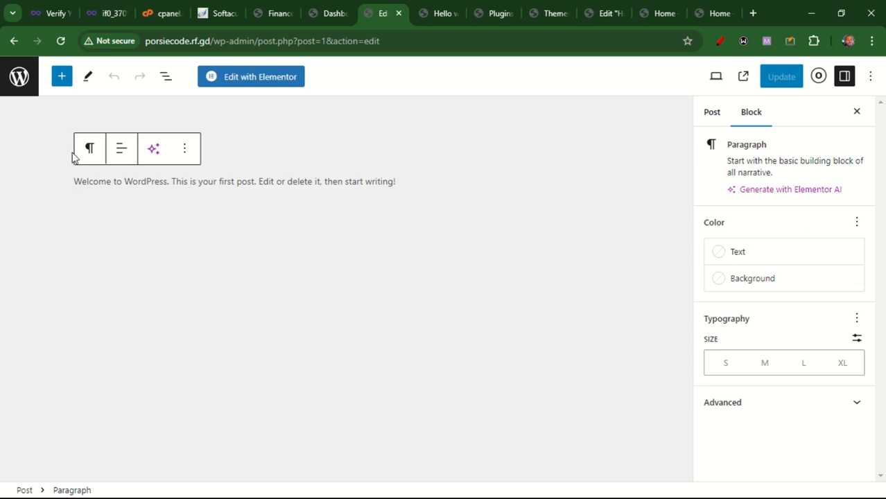
triple_click(291, 184)
key("BackSpace")
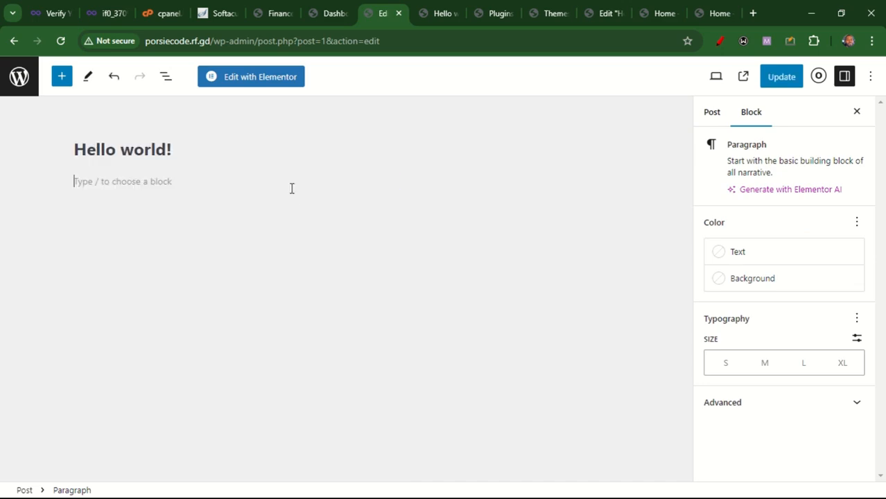
Clear the post's Hello world! title
left_click(178, 149)
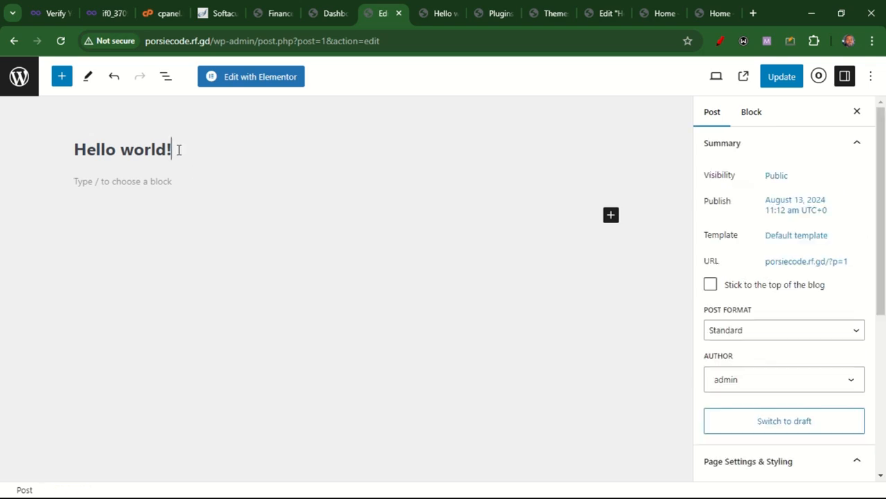
key("BackSpace")
key("BackSpace")
key("BackSpace")
key("BackSpace")
key("BackSpace")
key("BackSpace")
key("BackSpace")
key("BackSpace")
key("BackSpace")
key("BackSpace")
key("BackSpace")
key("BackSpace")
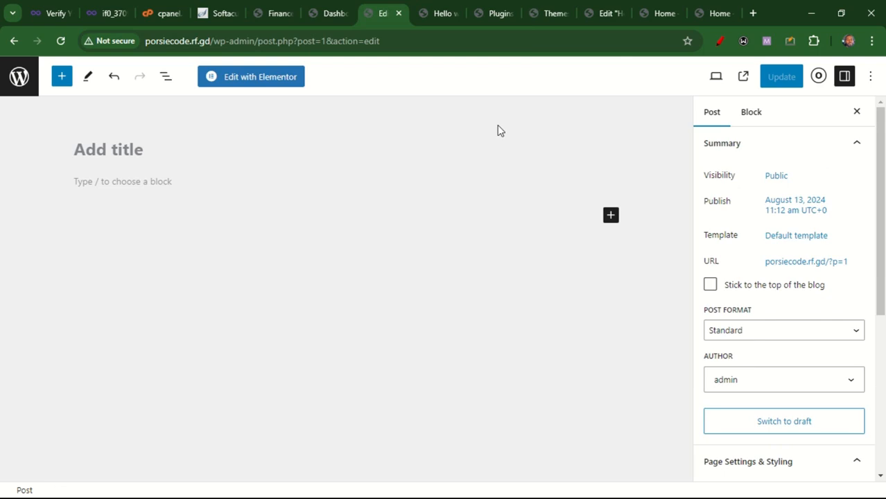
Search the web for "ch" from the address bar of the Home preview tab
left_click(607, 15)
left_click(453, 42)
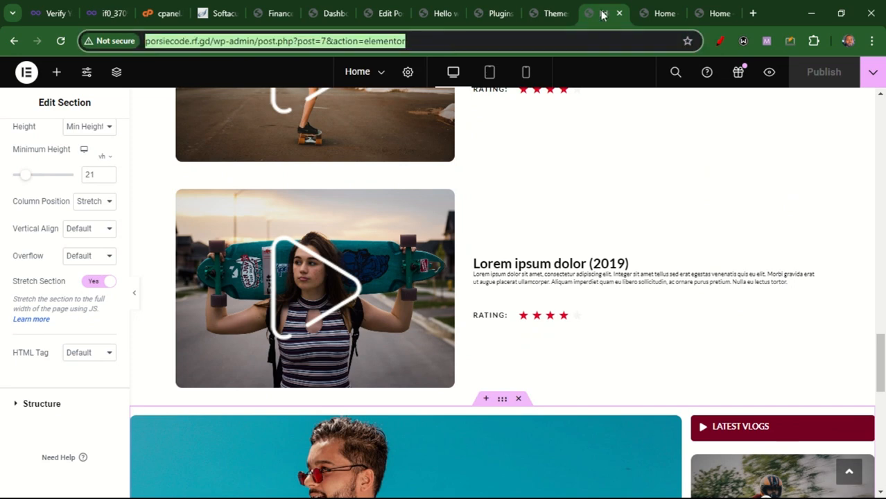
left_click(640, 12)
left_click(479, 41)
type("ch\\")
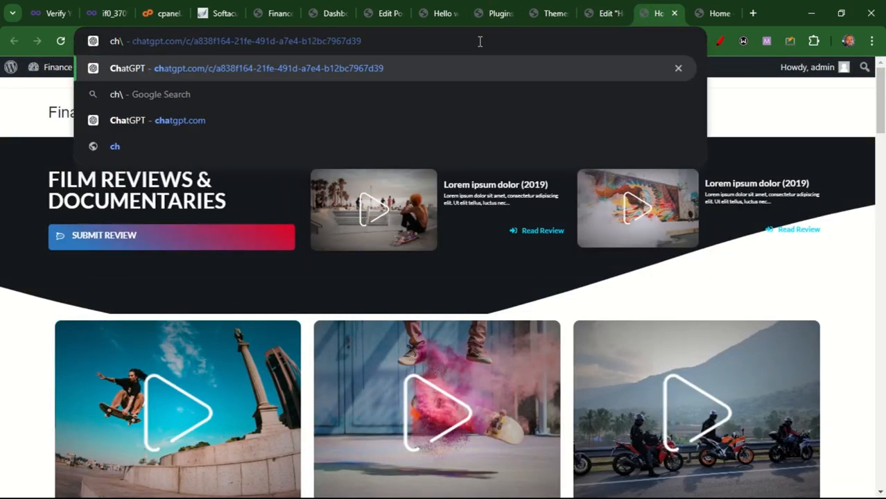
key("Return")
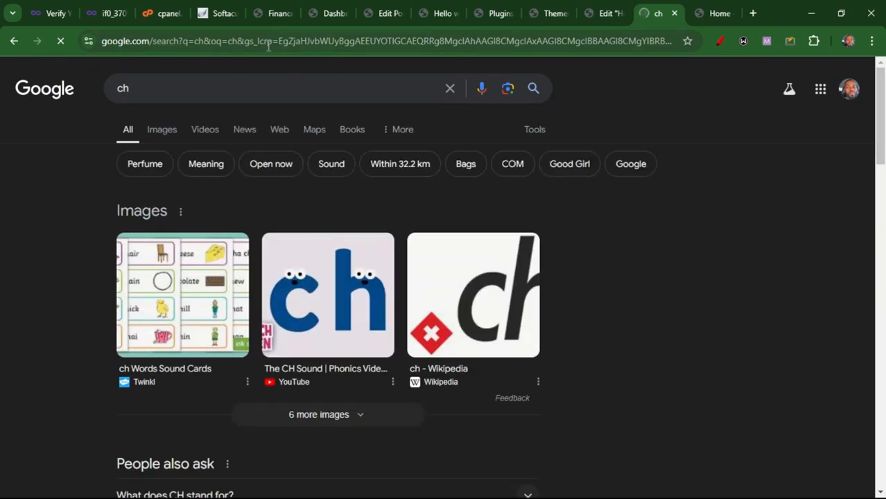
Open ChatGPT from the address bar by entering "ch" and accepting the chatgpt.com suggestion
left_click(269, 42)
type("ch")
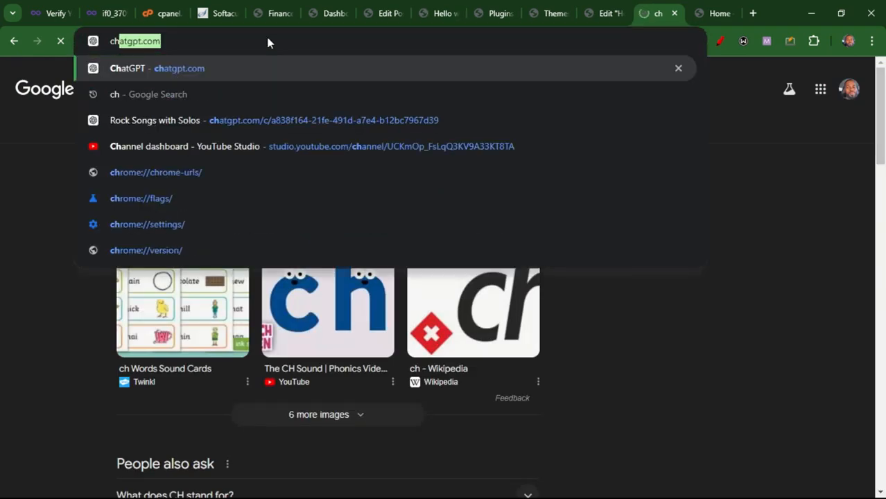
key("Return")
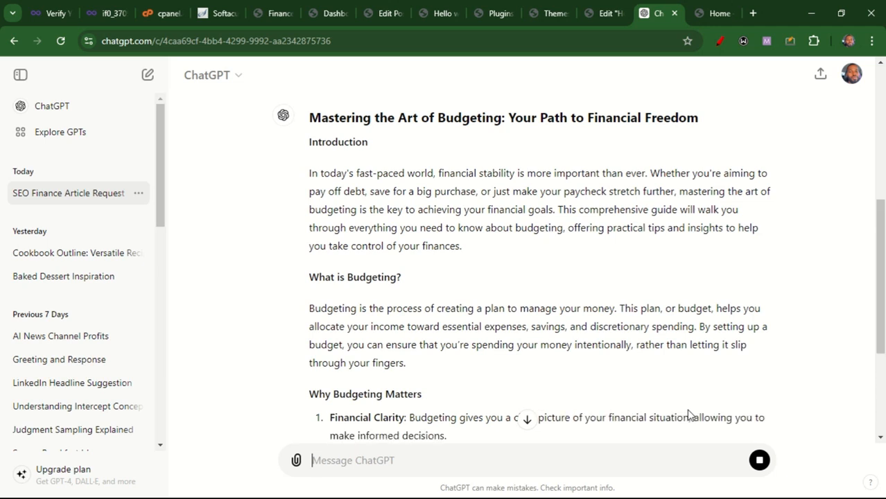
Select the heading of the featured post beside the skateboarder image, and copy the ChatGPT article title "Mastering the Art of Budgeting: Your Path to Financial Freedom"
left_click_drag(882, 345, 883, 416)
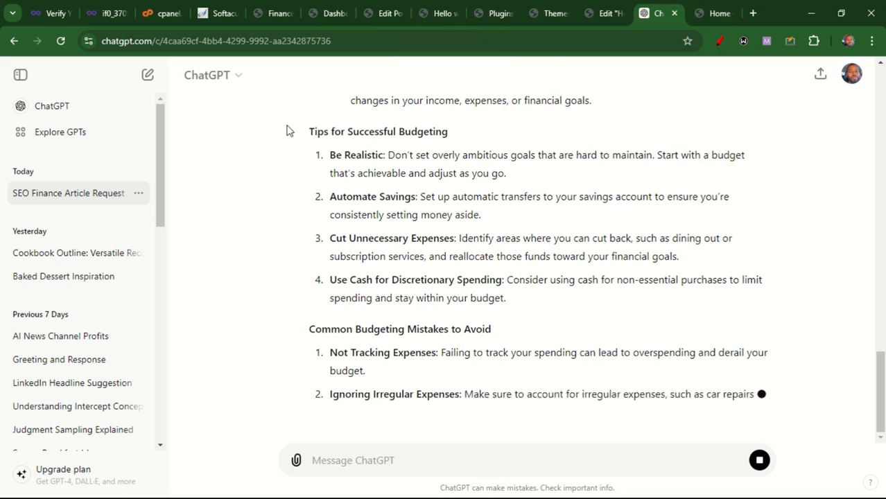
left_click(605, 13)
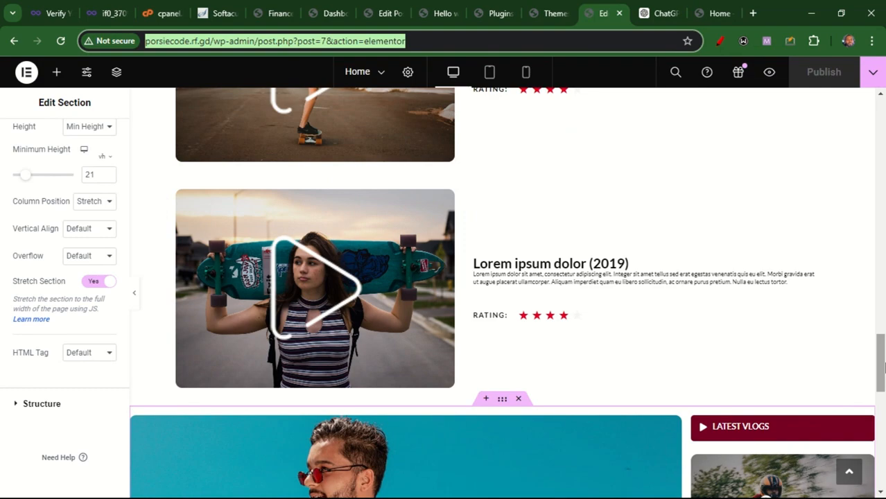
scroll(463, 322, "up", 3)
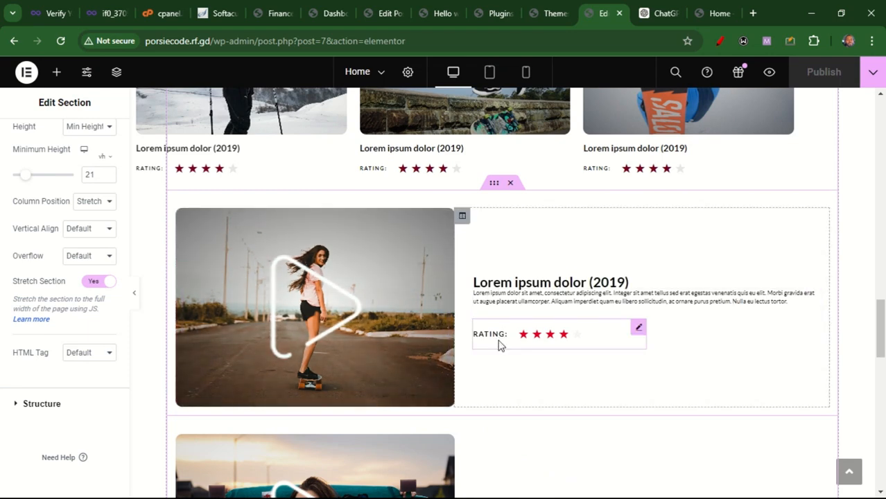
left_click(535, 281)
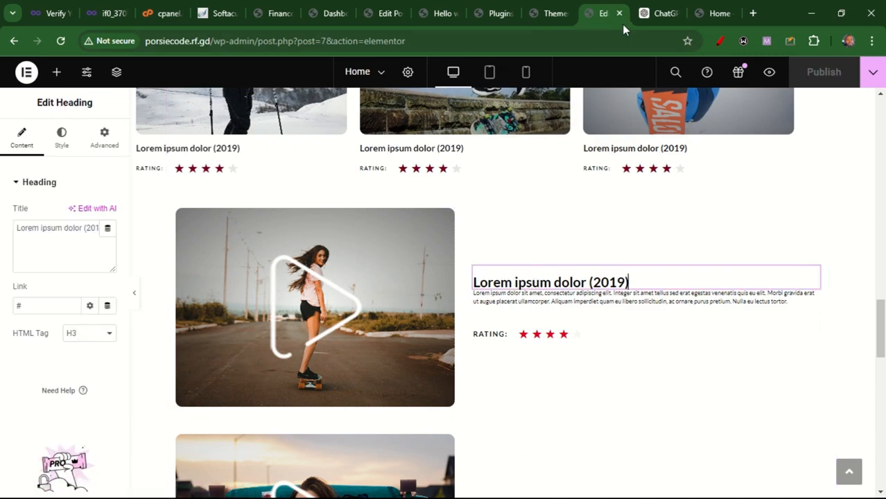
left_click(655, 14)
left_click_drag(880, 395, 883, 166)
scroll(744, 168, "up", 2)
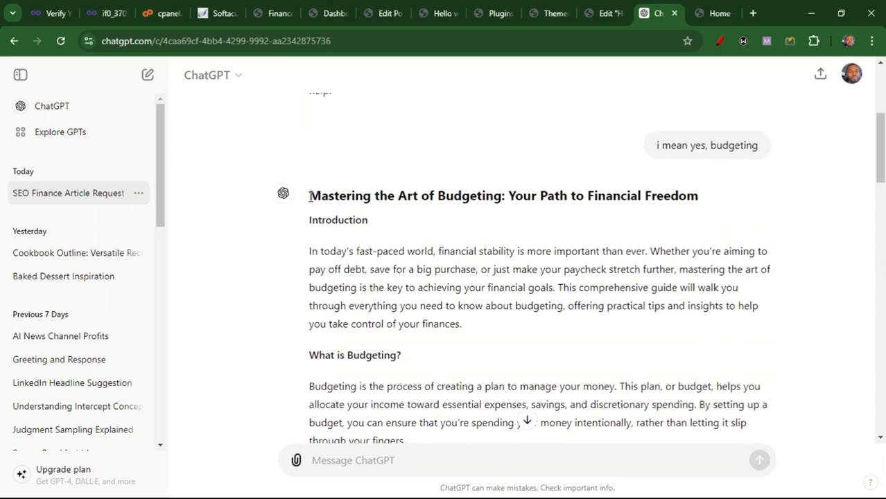
left_click_drag(310, 197, 721, 192)
key("ctrl+c")
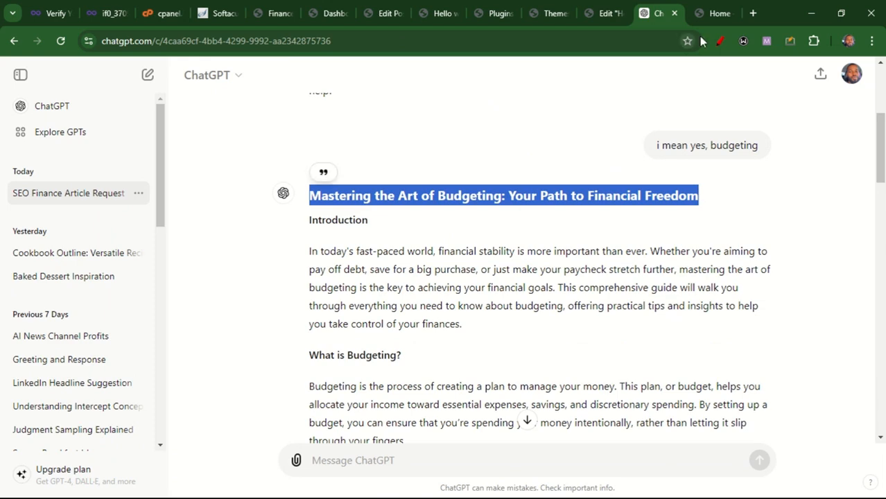
Replace the featured post's "Lorem ipsum dolor (2019)" heading with the copied article title
left_click(601, 14)
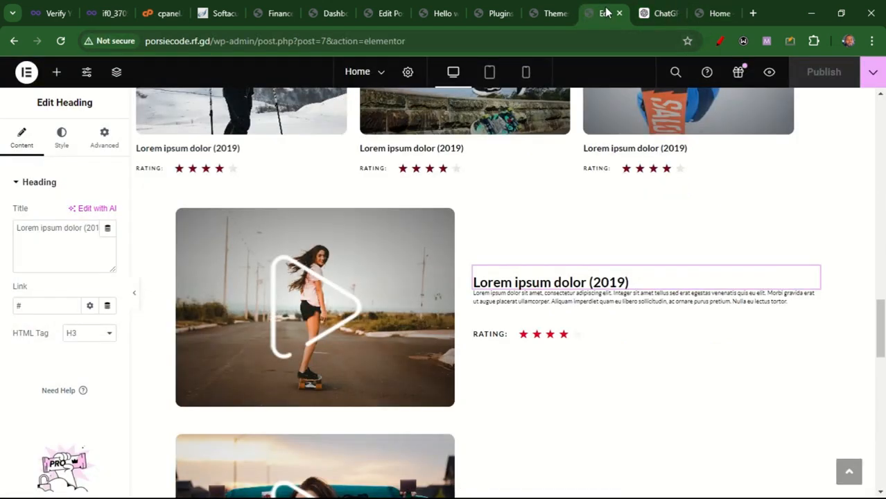
double_click(516, 281)
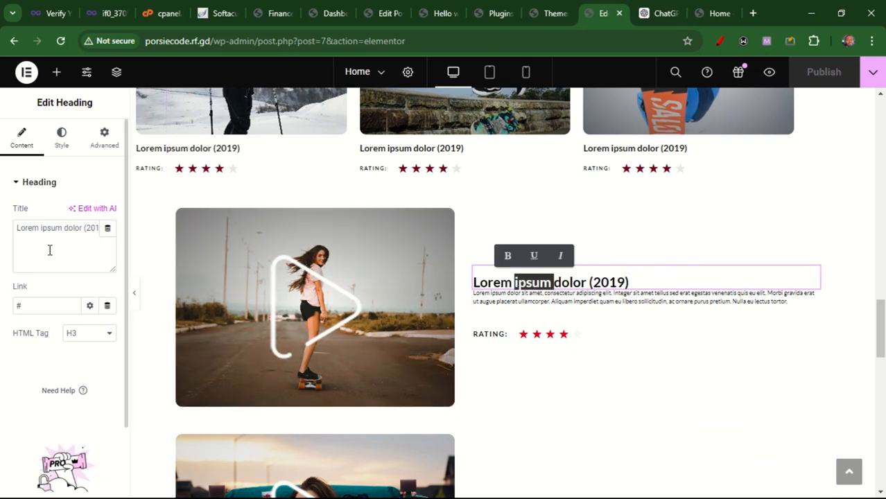
triple_click(50, 250)
key("ctrl+v")
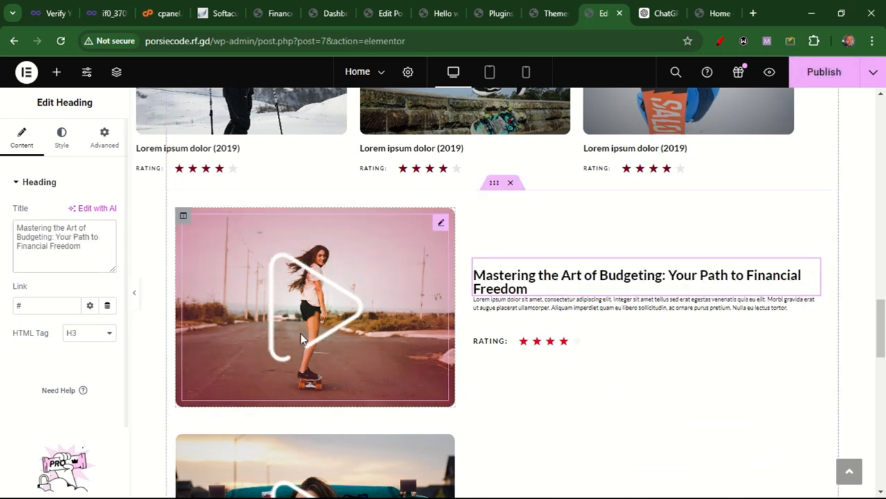
Replace the featured post's lorem ipsum description with the first two sentences of the ChatGPT article's introduction
left_click(527, 310)
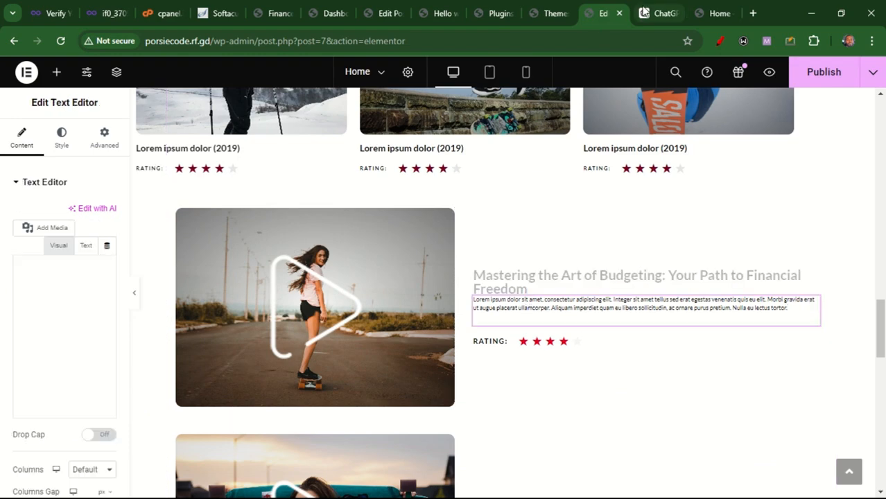
left_click(659, 13)
left_click_drag(309, 257, 556, 289)
key("ctrl+c")
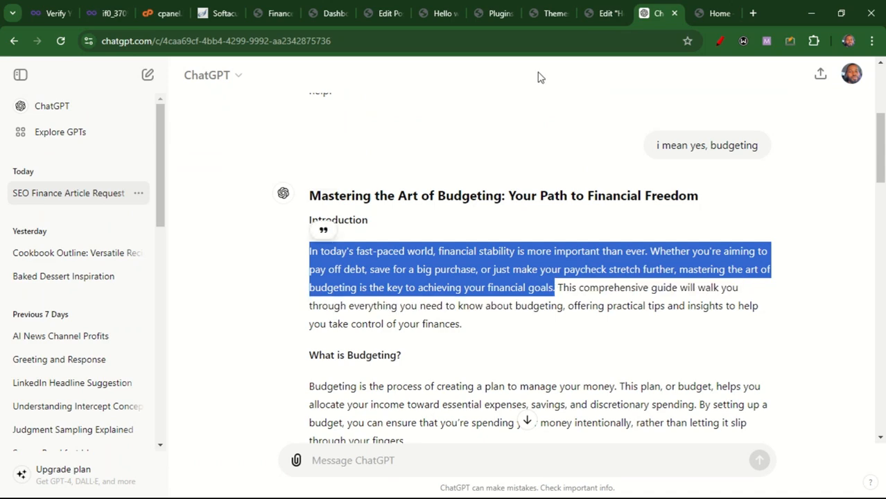
left_click(606, 13)
double_click(525, 306)
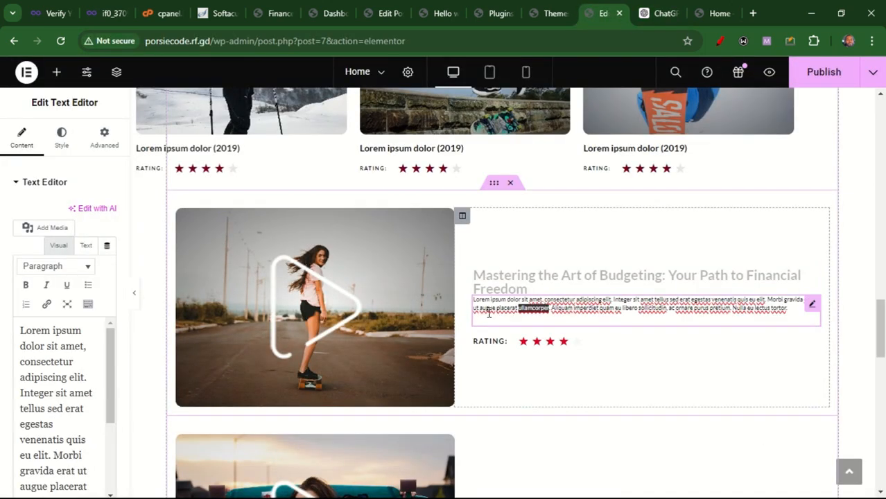
left_click(34, 377)
key("ctrl+a")
key("ctrl+v")
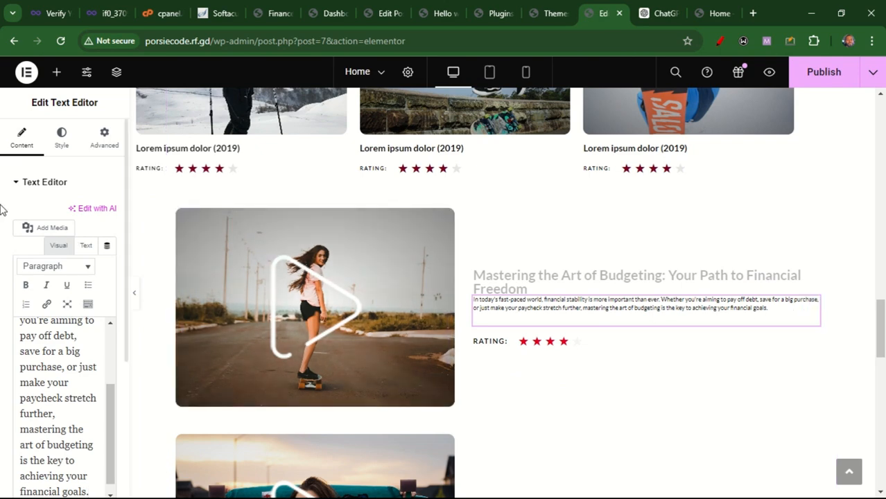
Open the description's typography settings and set its font family to Montserrat
left_click(61, 139)
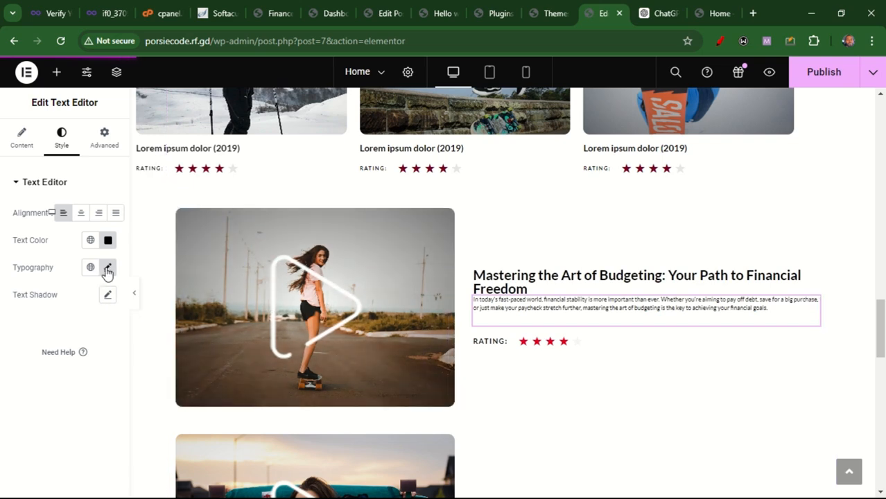
left_click(107, 269)
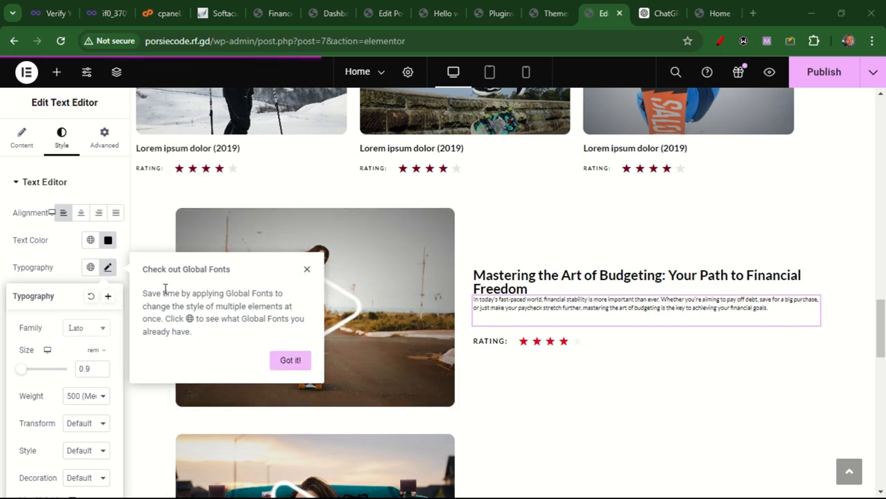
left_click(90, 332)
left_click(91, 331)
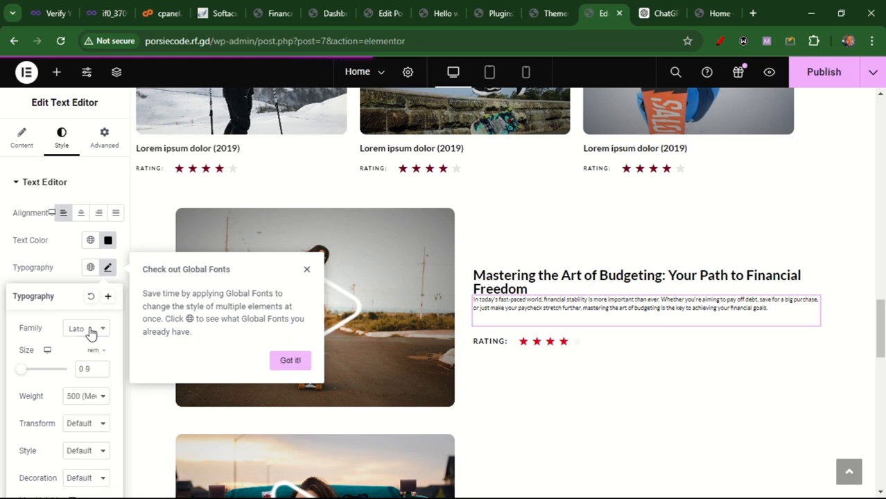
left_click(306, 269)
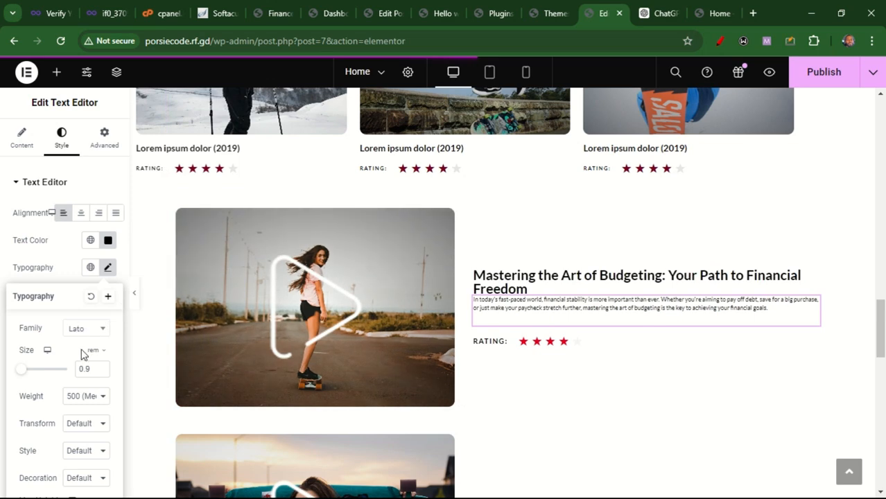
left_click_drag(22, 371, 25, 374)
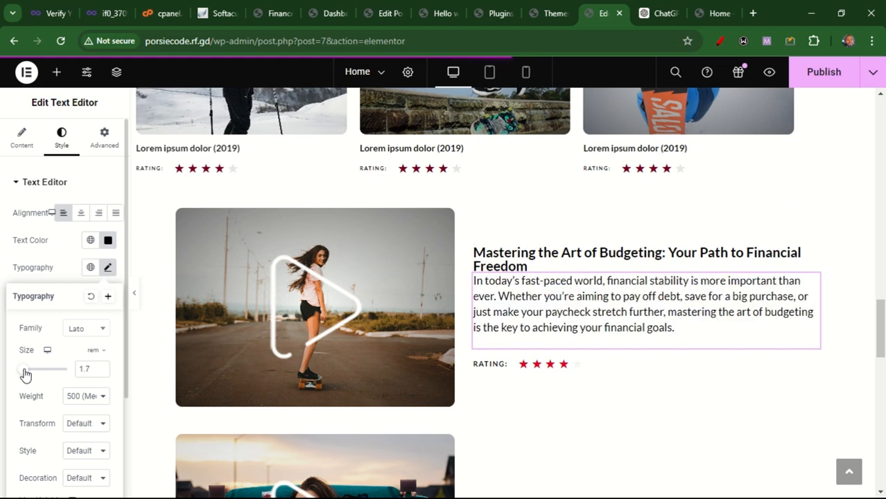
left_click(95, 336)
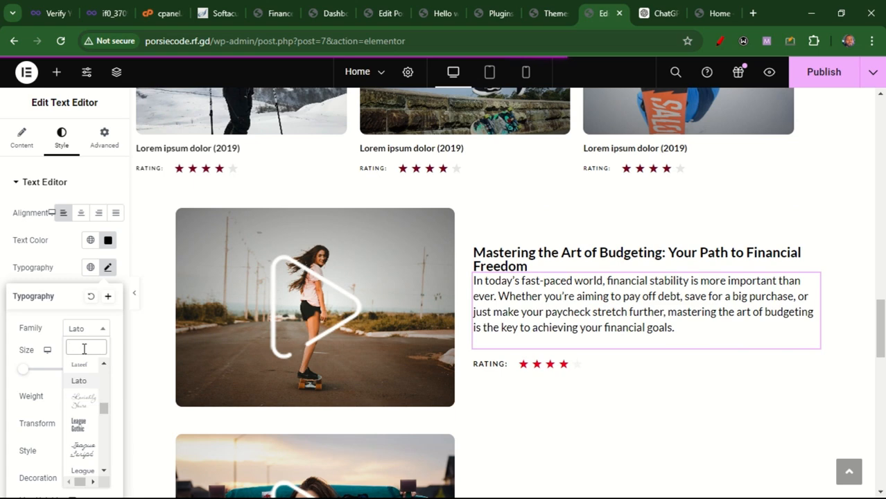
type("monts")
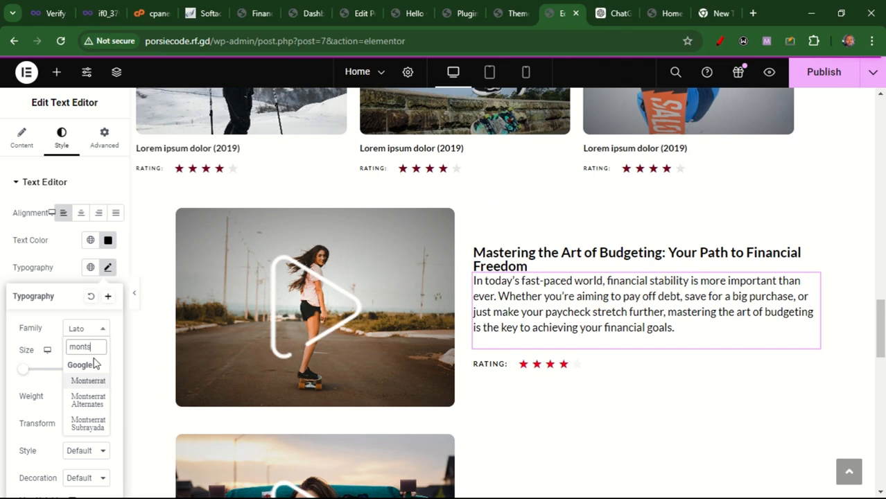
left_click(94, 385)
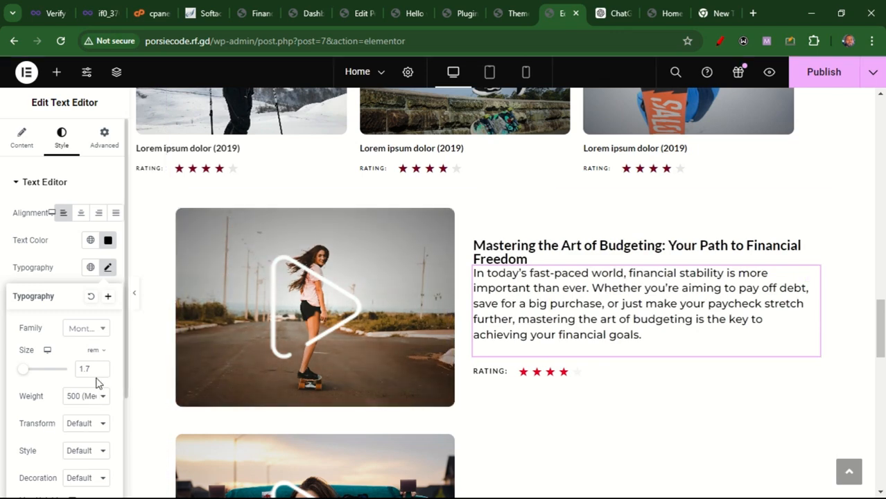
Set the description's font size to 1.3 rem
left_click_drag(97, 370, 78, 373)
type("0.9")
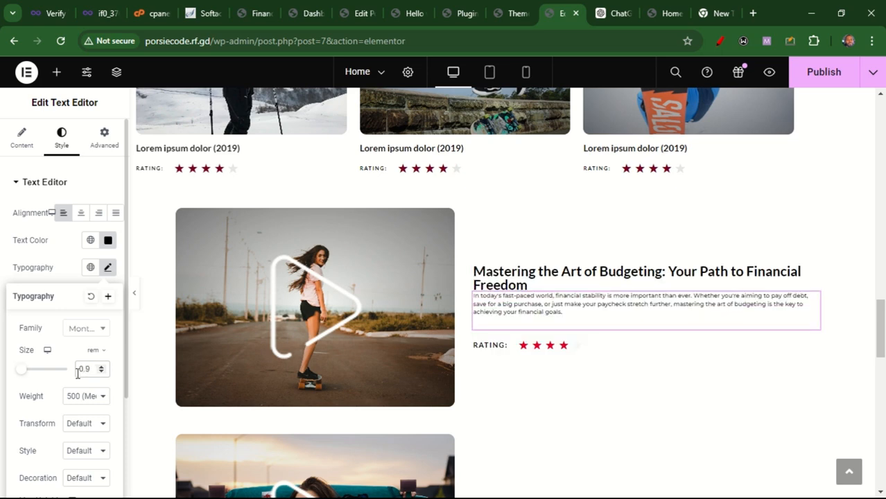
key("BackSpace")
key("BackSpace")
key("BackSpace")
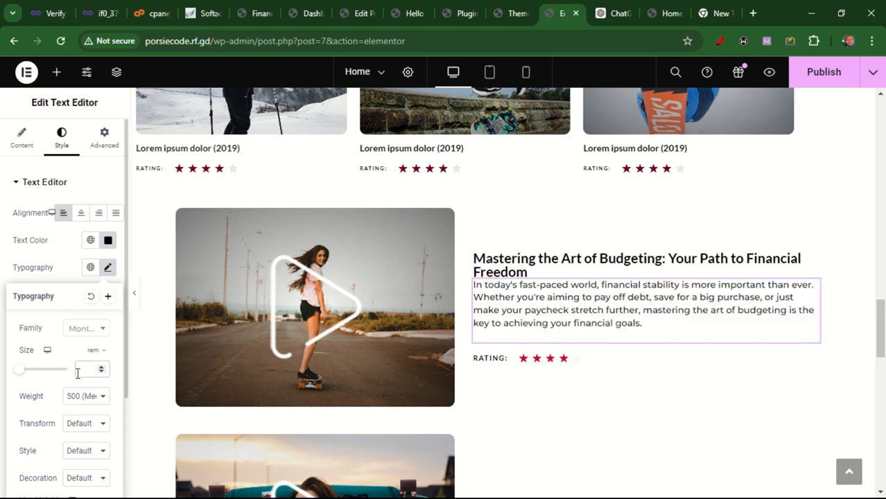
type("1.3")
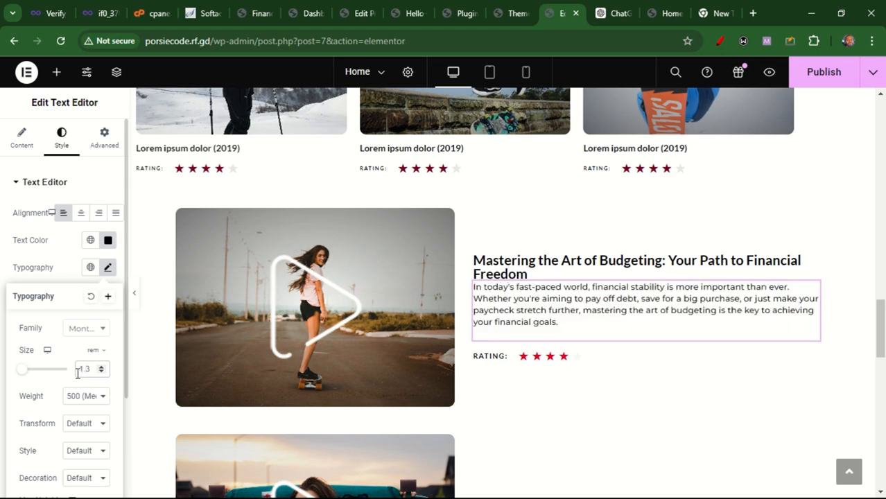
Set the description's font weight to 400 (Normal)
scroll(877, 355, "down", 2)
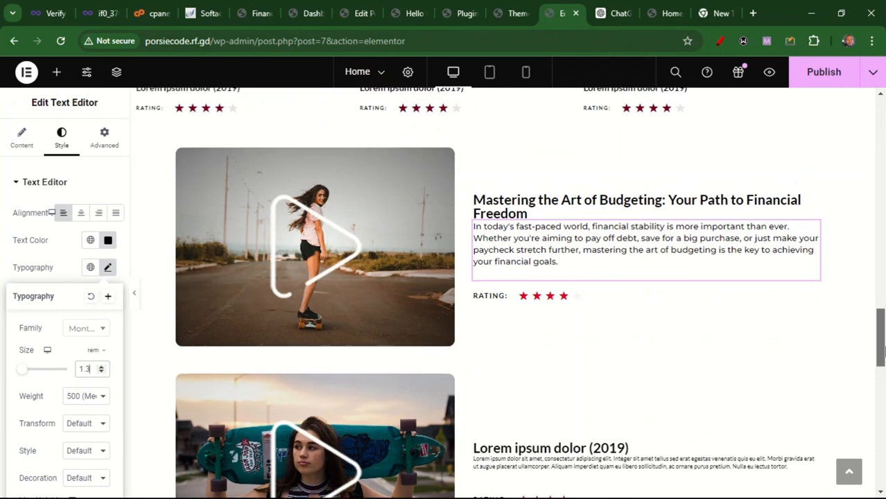
scroll(882, 353, "up", 2)
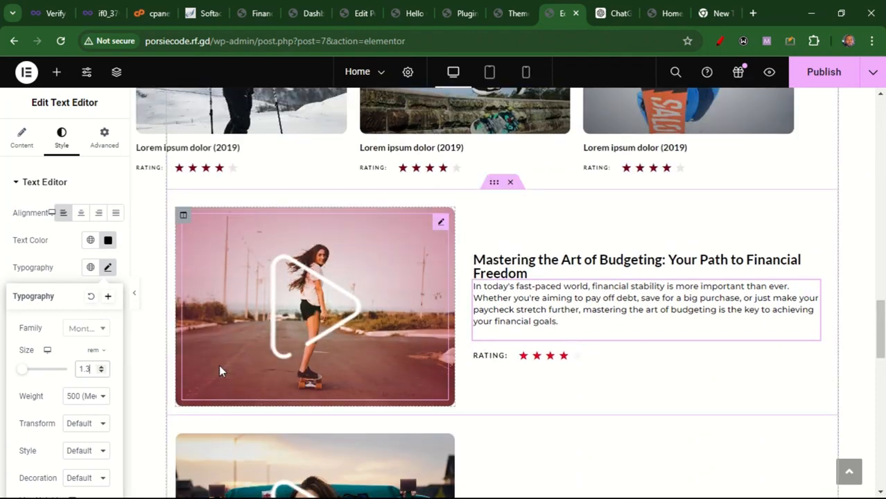
left_click(83, 396)
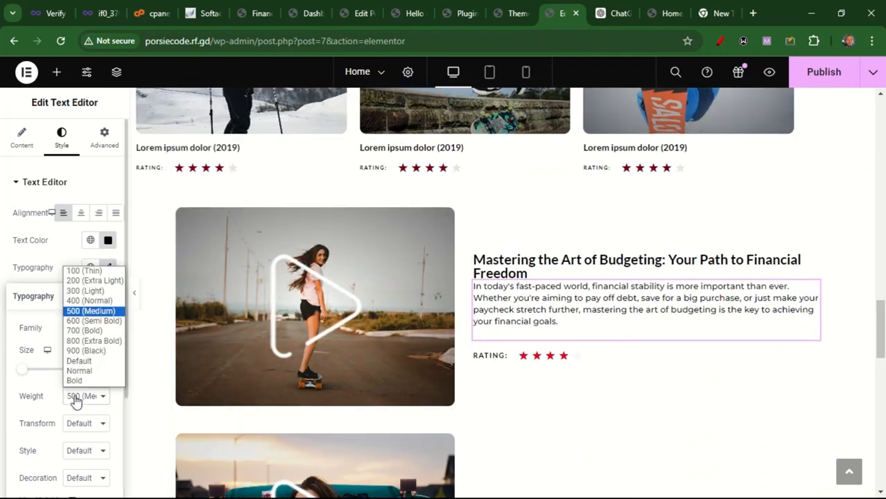
left_click(89, 301)
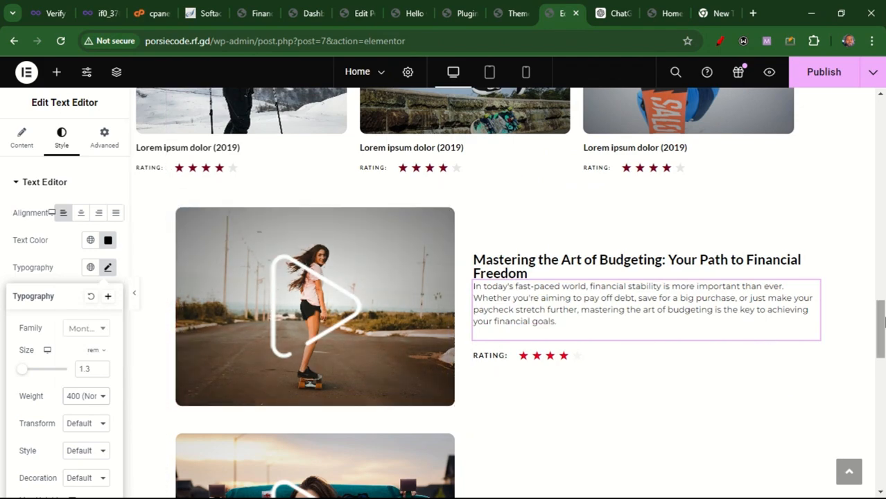
Remove the play-icon overlay image from the featured post's image column and open that column's background style settings
mouse_move(884, 317)
left_mouse_down()
mouse_move(884, 295)
mouse_move(884, 314)
left_mouse_up()
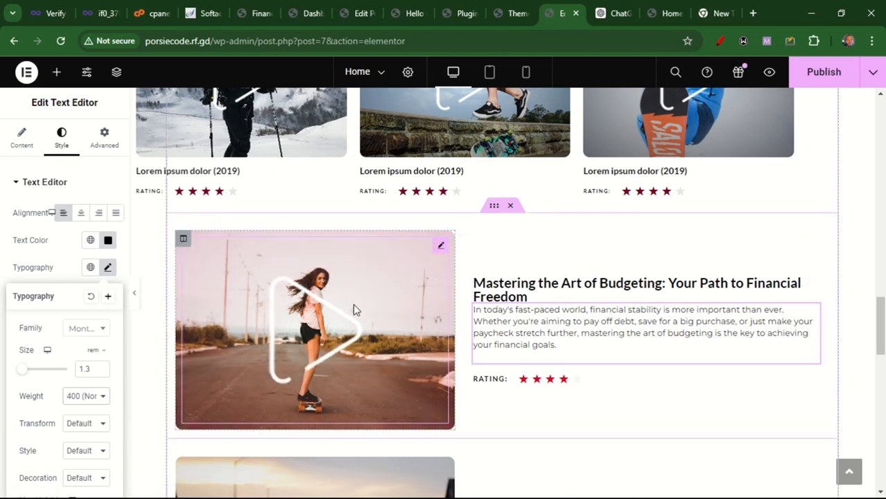
left_click(441, 248)
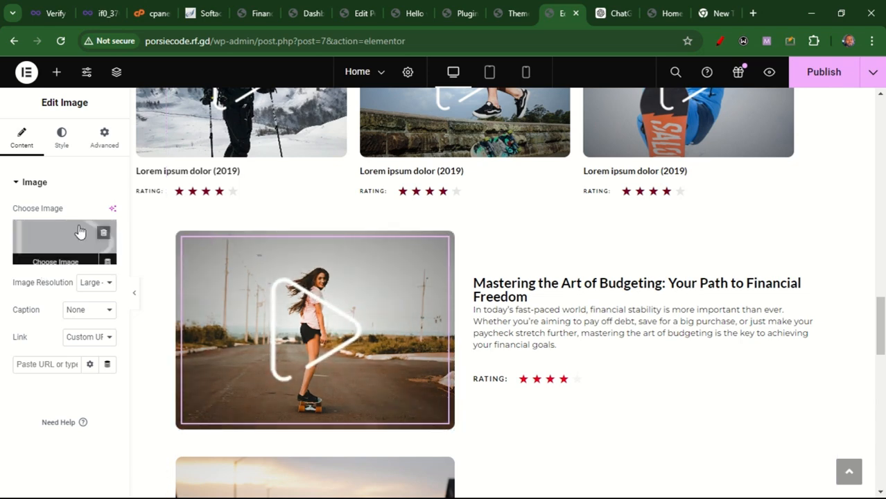
left_click(106, 233)
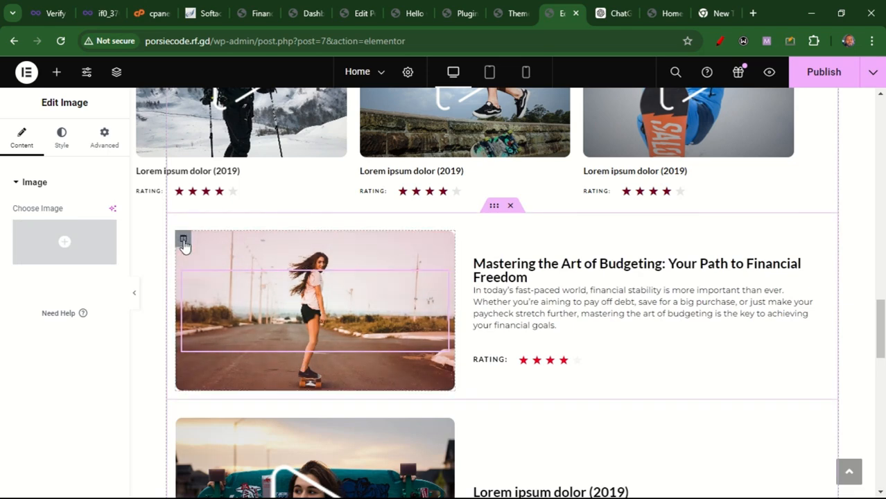
left_click(183, 238)
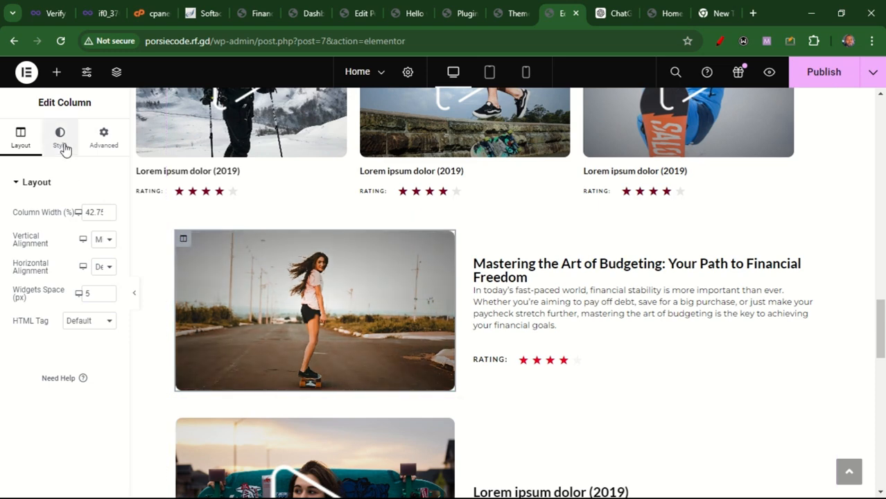
left_click(62, 147)
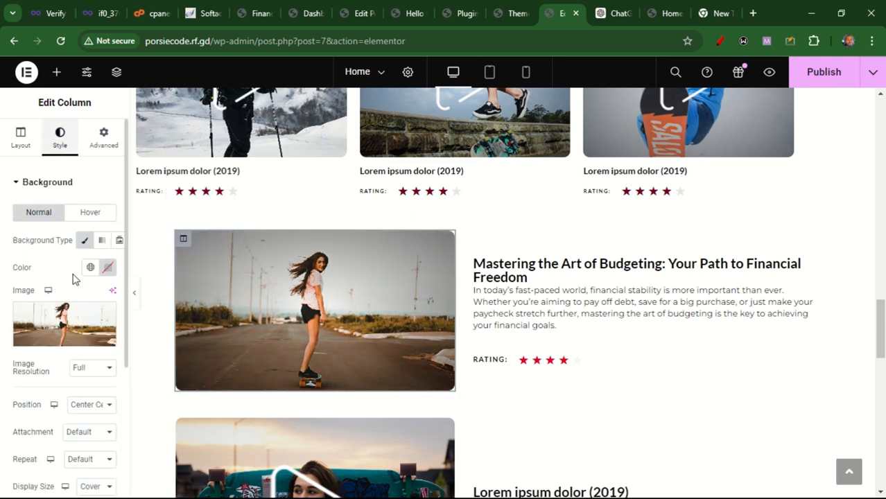
Open the Pexels stock photo site in a new browser tab
left_click(54, 338)
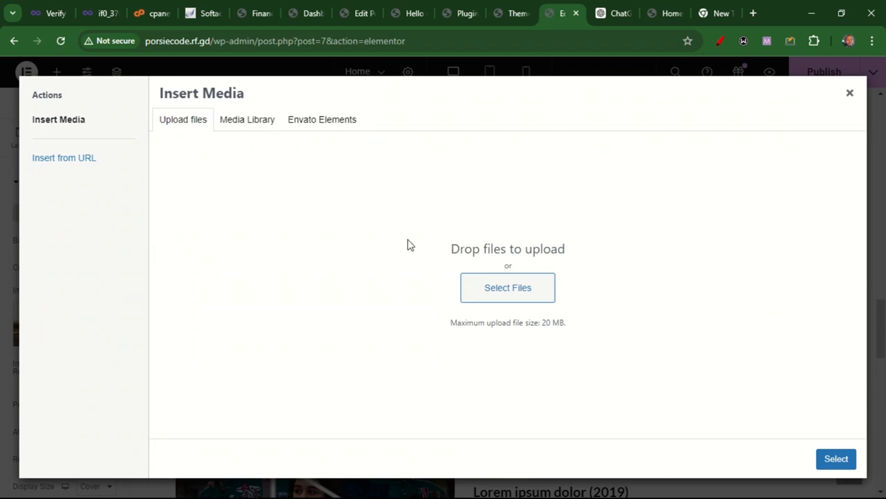
left_click(850, 93)
left_click(725, 15)
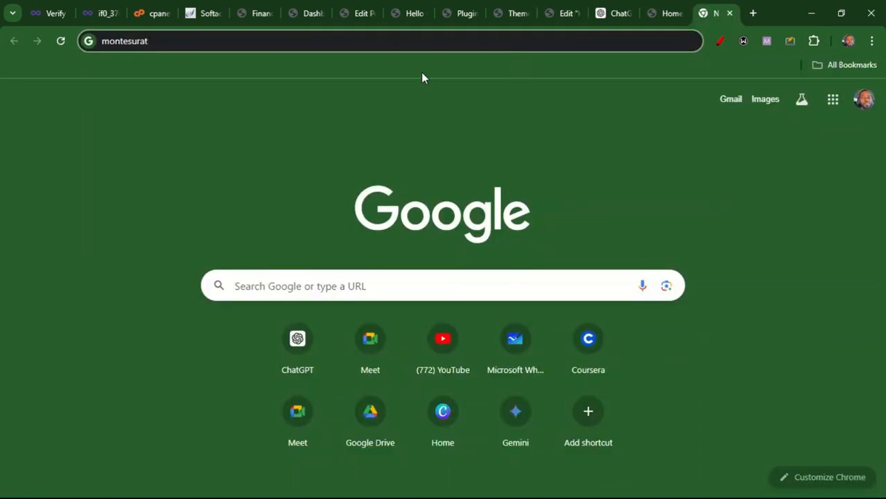
key("BackSpace")
key("BackSpace")
key("BackSpace")
key("BackSpace")
key("BackSpace")
key("BackSpace")
key("BackSpace")
key("BackSpace")
key("BackSpace")
key("BackSpace")
type("pe")
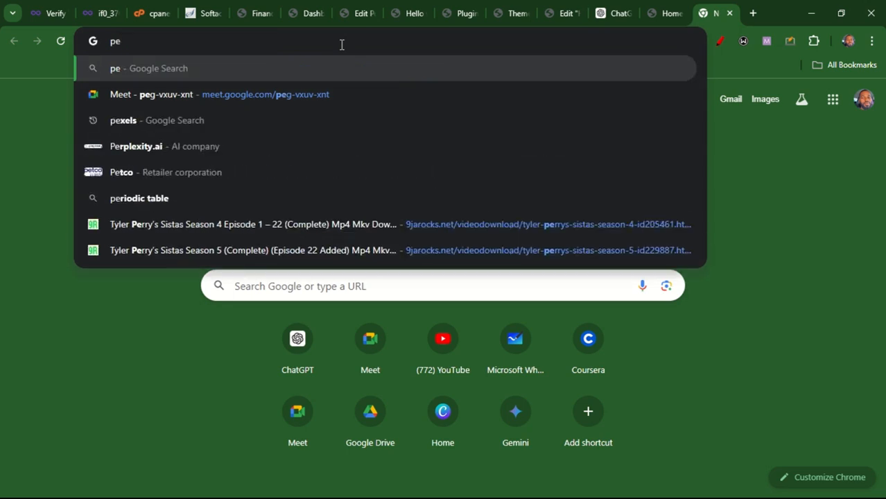
type("xe")
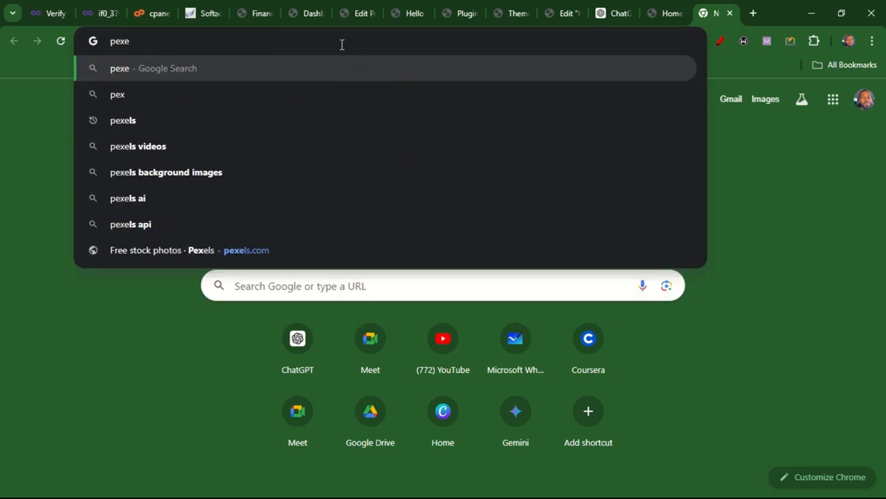
left_click(309, 251)
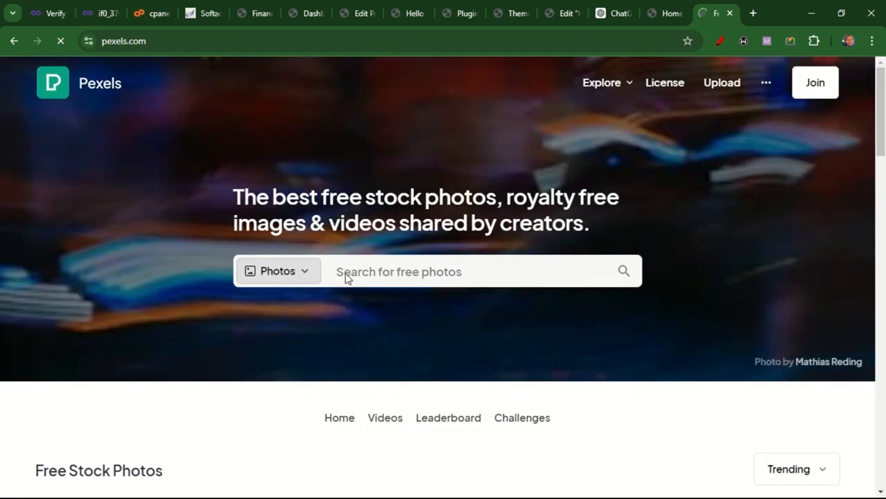
Search Pexels for finance photos and download the laptop-with-charts photo
left_click(373, 272)
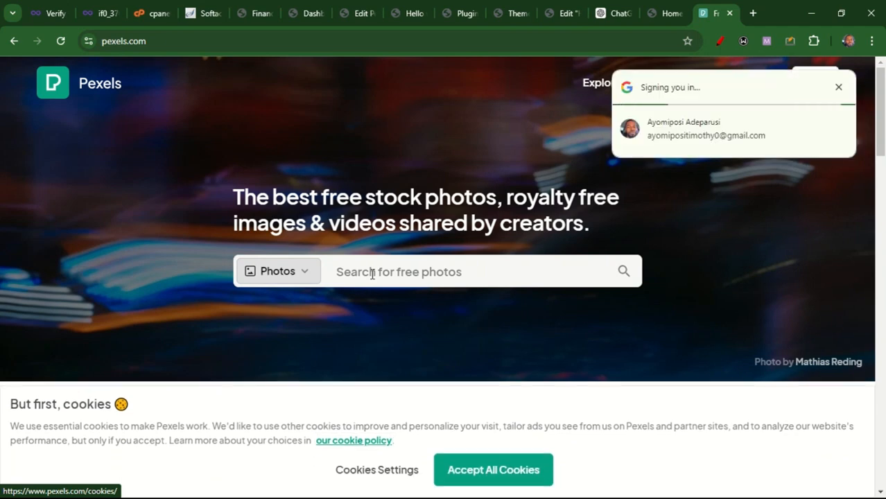
left_click(372, 274)
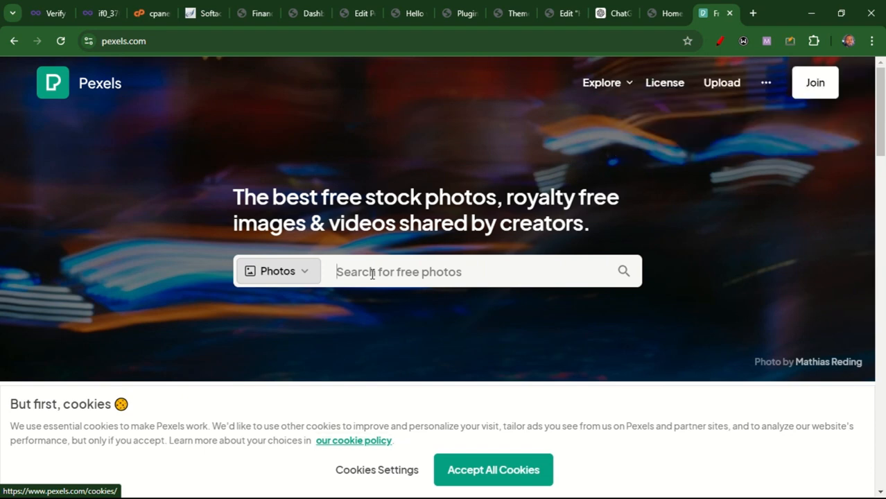
type("finance")
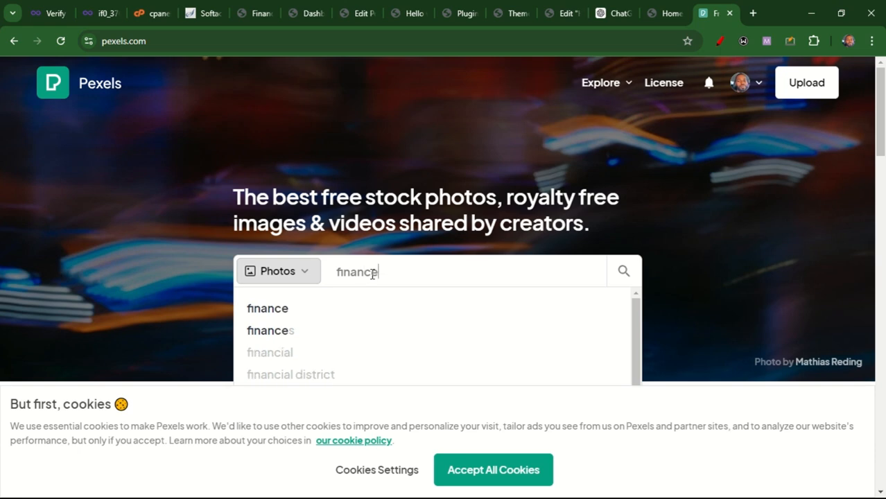
key("Return")
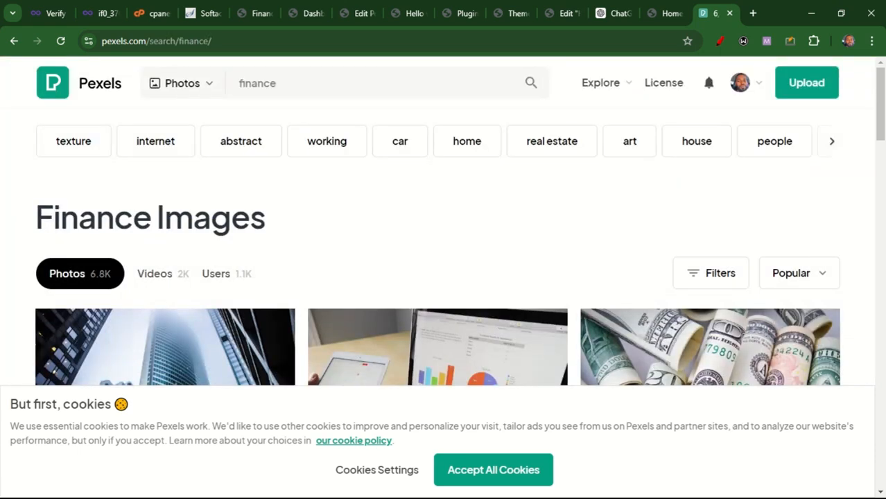
left_click_drag(882, 99, 882, 119)
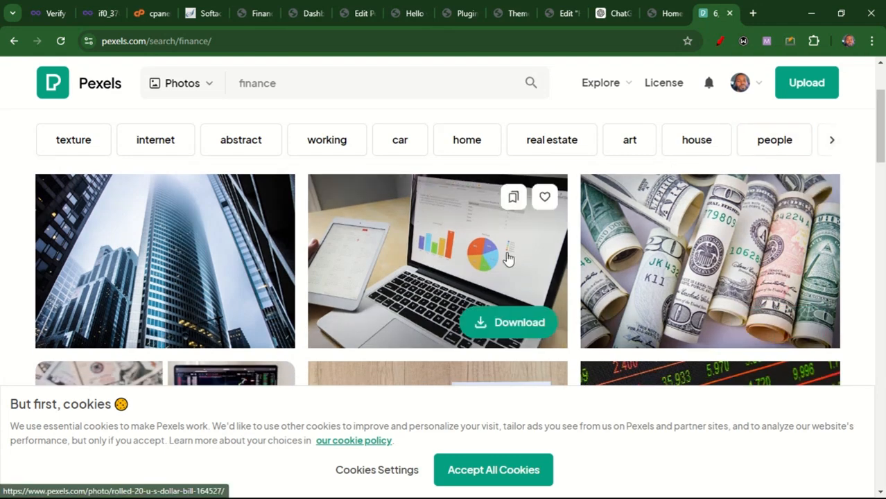
left_click(500, 326)
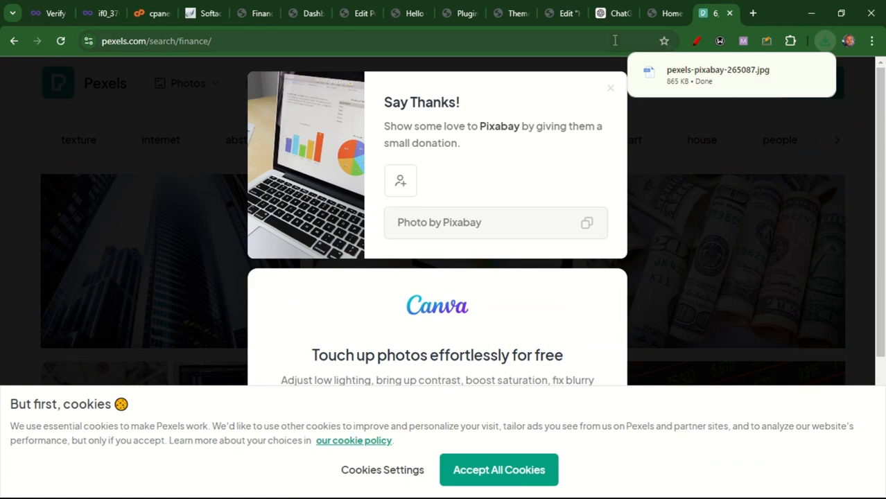
Upload pexels-pixabay-265087.jpg from Downloads and set it as the featured post column's background image
left_click(562, 8)
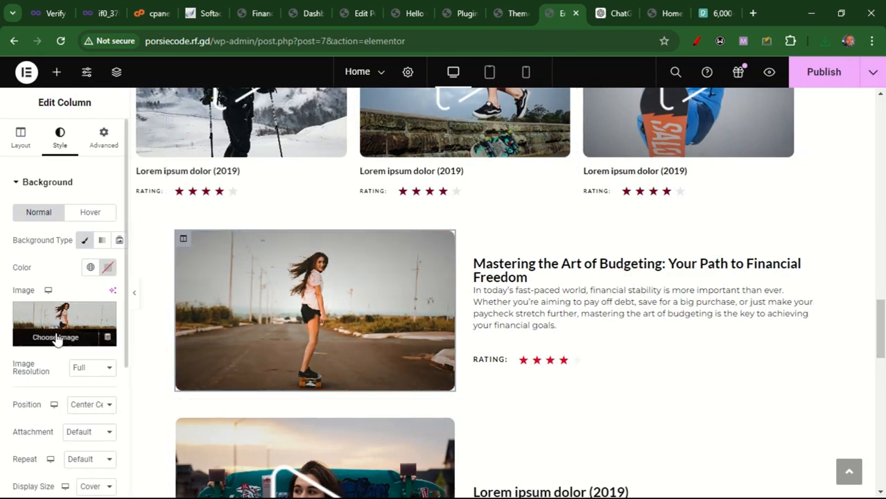
left_click(52, 340)
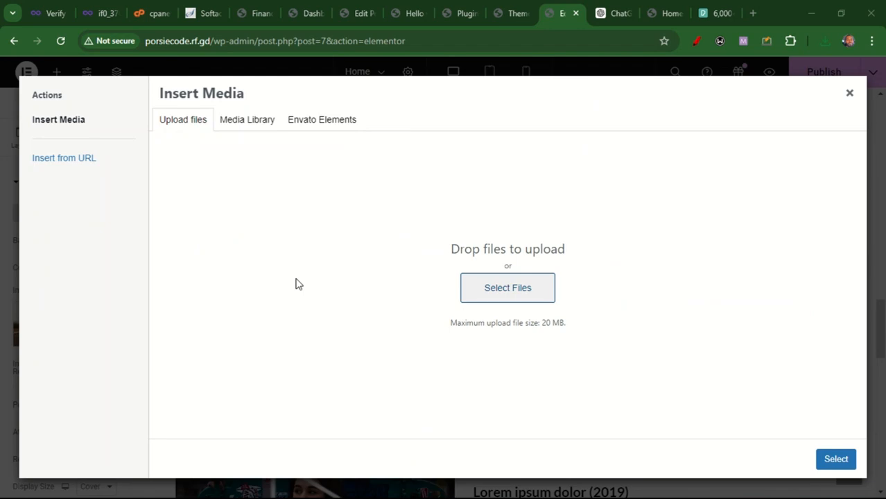
left_click(151, 139)
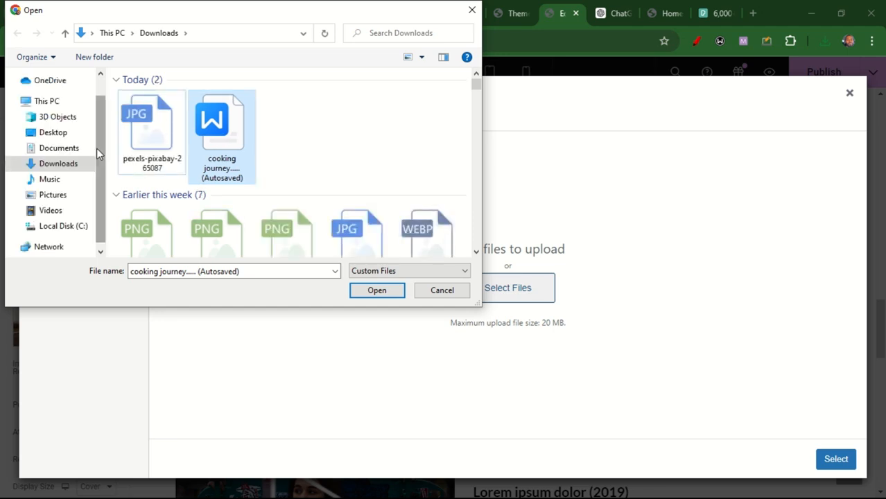
left_click(155, 160)
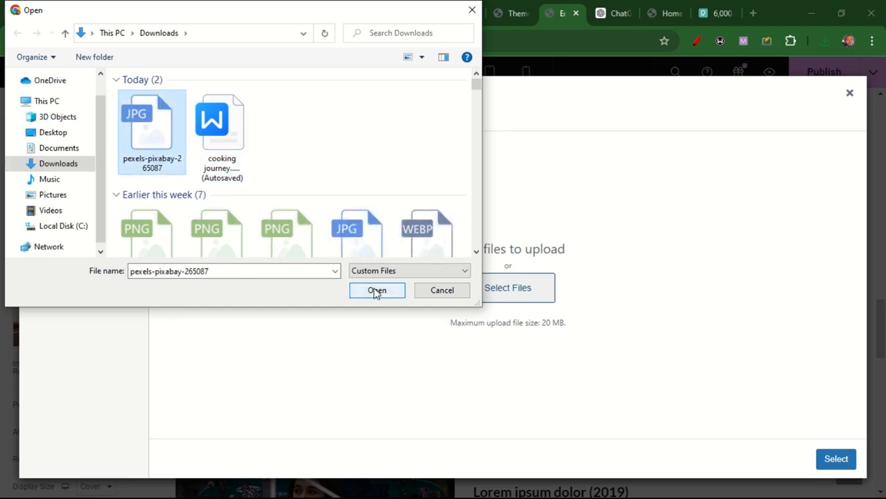
left_click(376, 292)
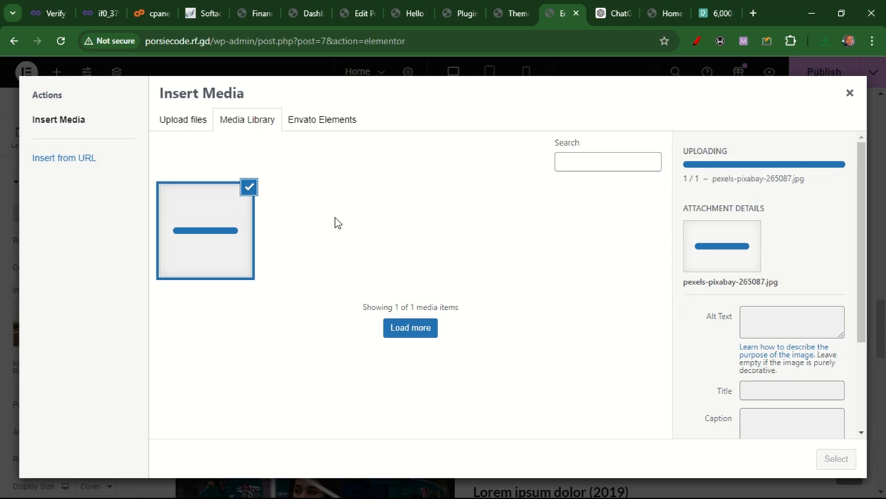
left_click(186, 121)
left_click(241, 123)
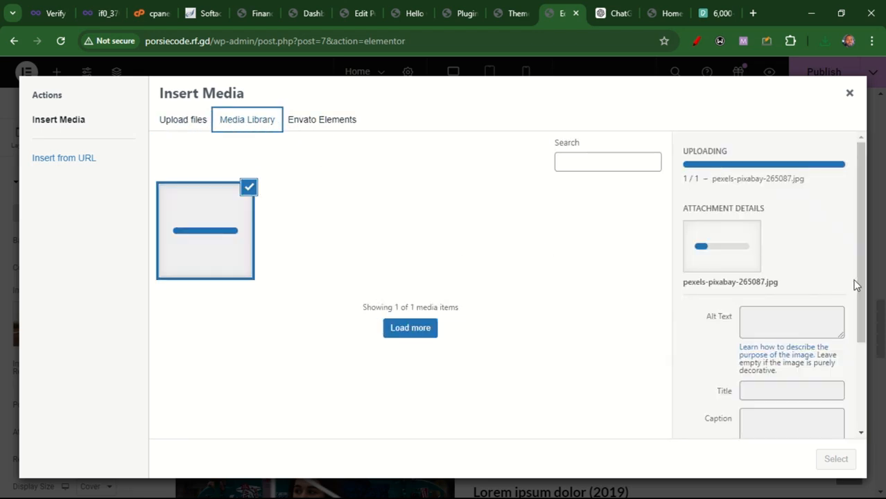
left_click_drag(860, 285, 853, 230)
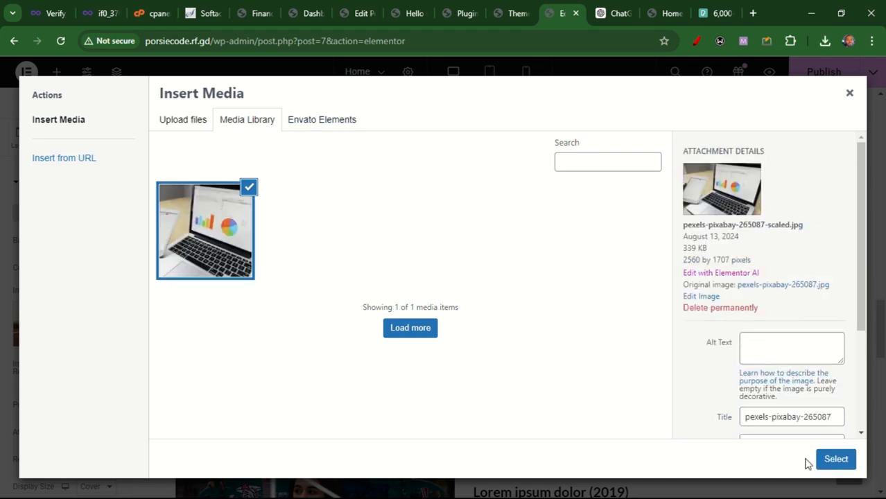
left_click(837, 459)
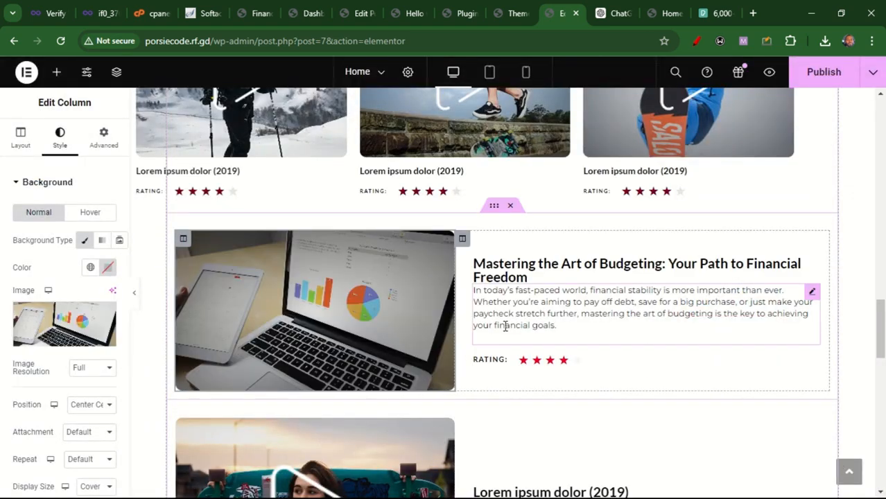
left_click_drag(875, 370, 881, 319)
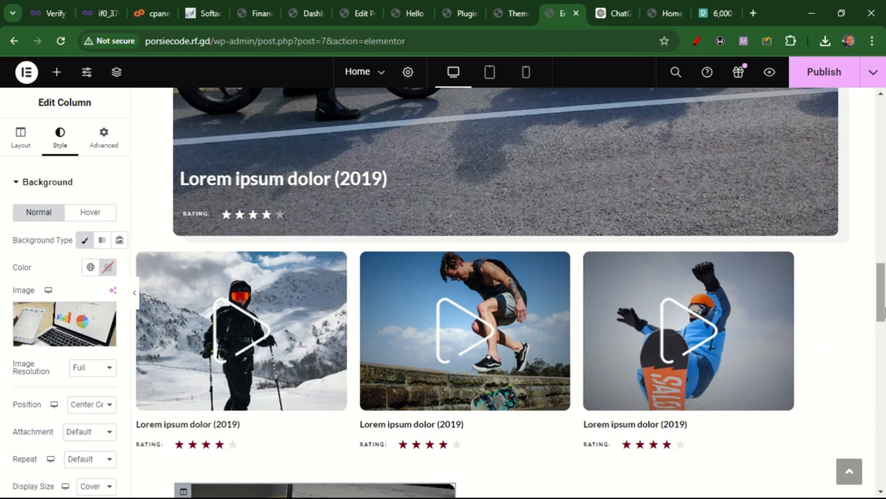
scroll(570, 334, "down", 3)
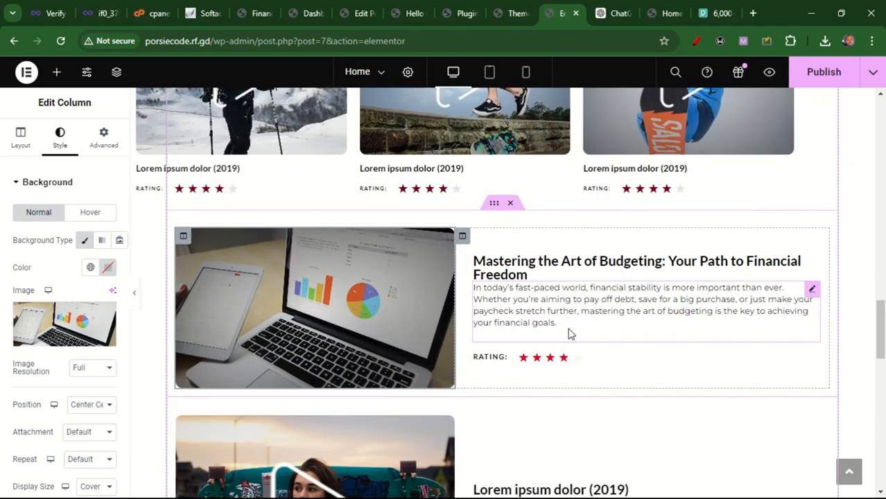